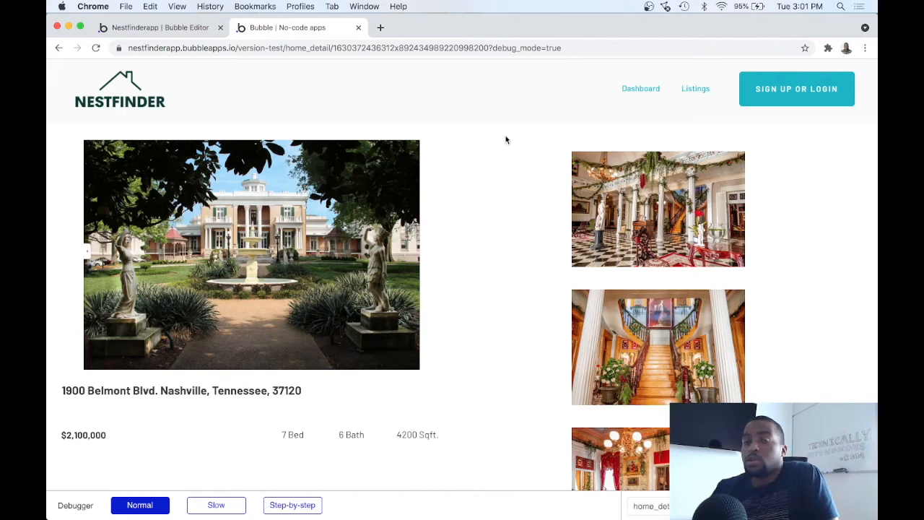
# Open the dashboard in the running app and review the property cards that lack photos
pyautogui.click(642, 94)
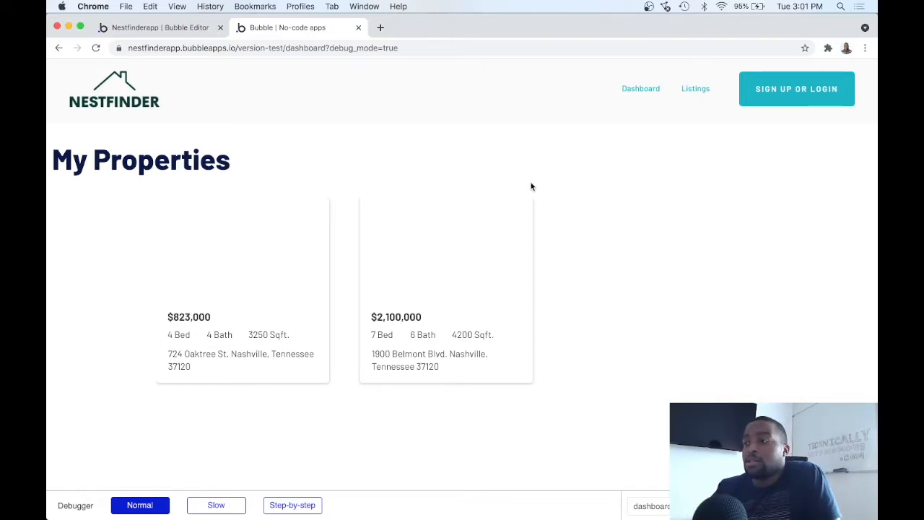
pyautogui.scroll(-1, 444, 262)
pyautogui.scroll(1, 445, 262)
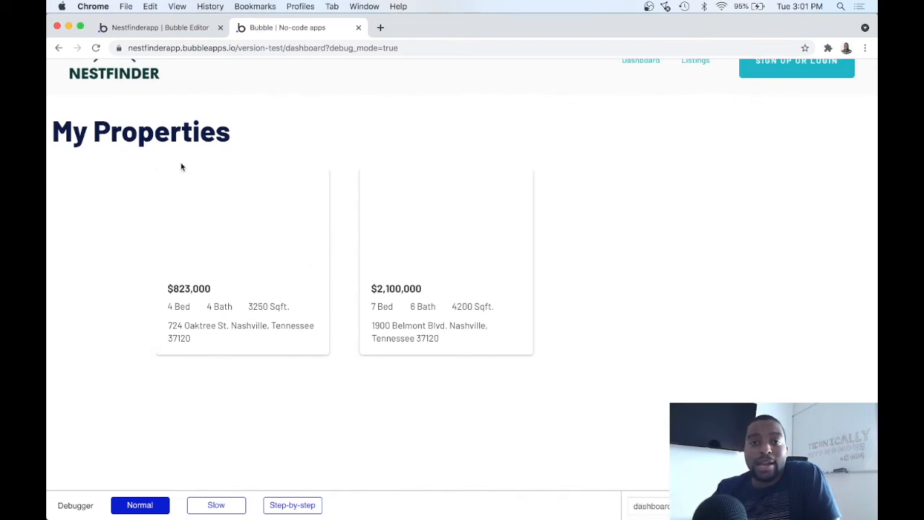
# Switch to the Bubble editor, open the dashboard page for editing, and compare it with the running app
pyautogui.click(158, 29)
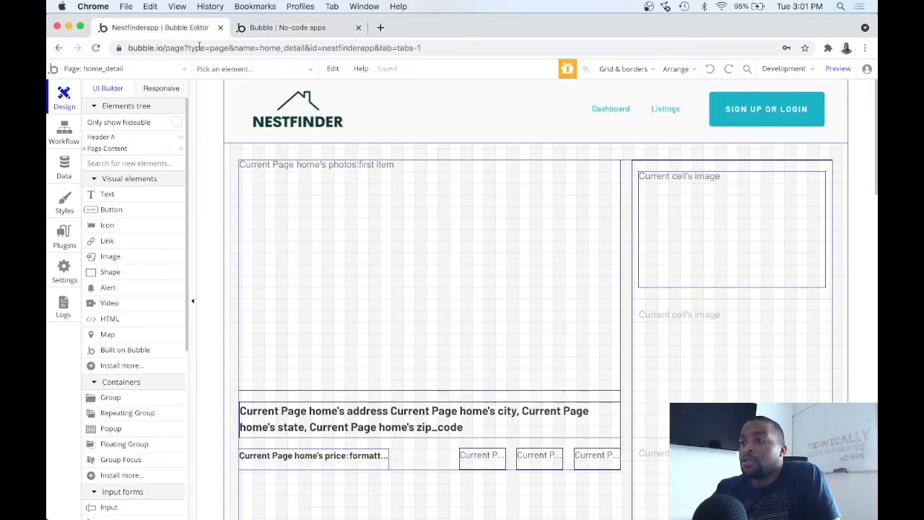
pyautogui.click(171, 68)
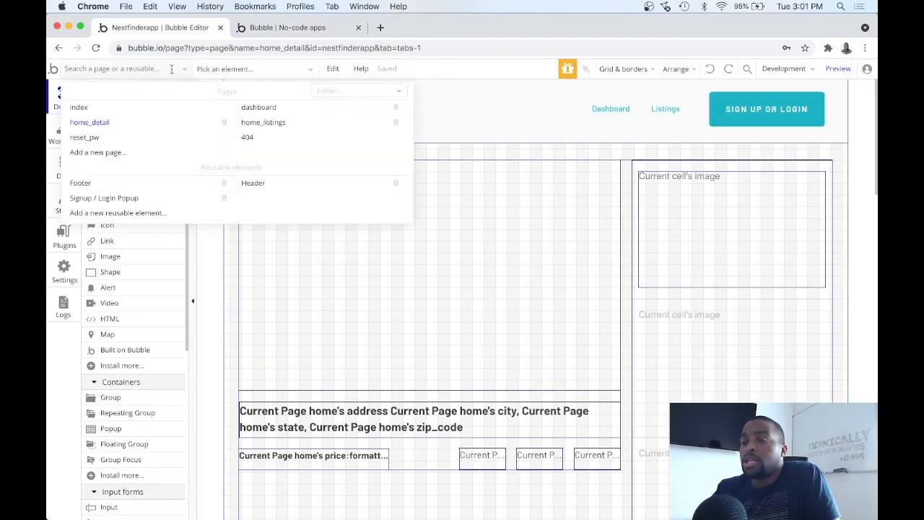
pyautogui.click(261, 108)
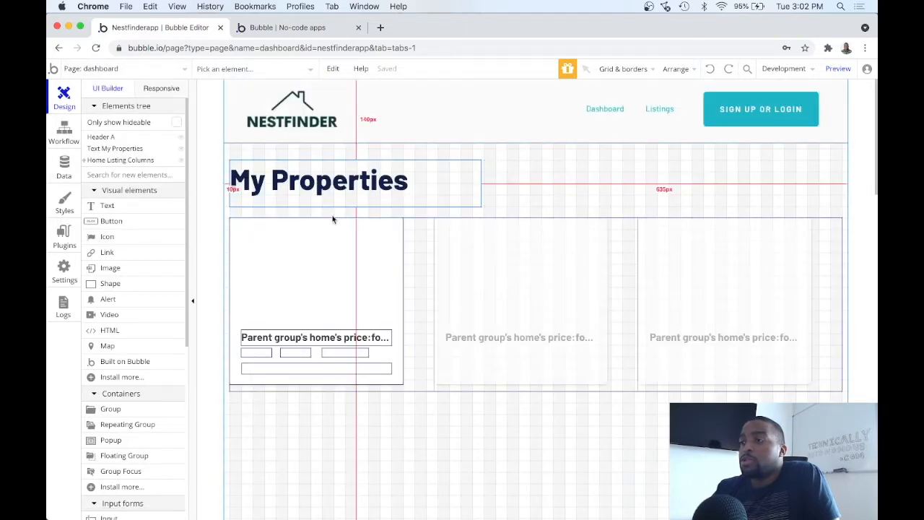
pyautogui.click(281, 29)
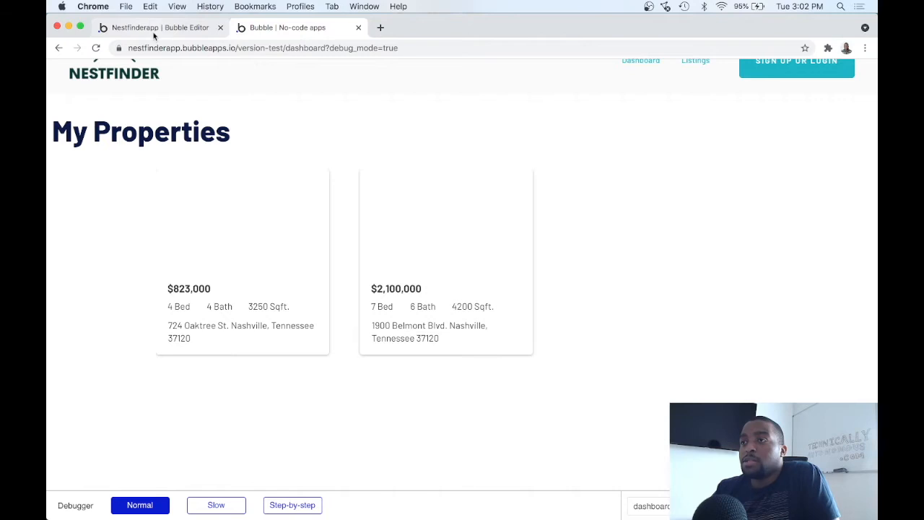
pyautogui.click(154, 29)
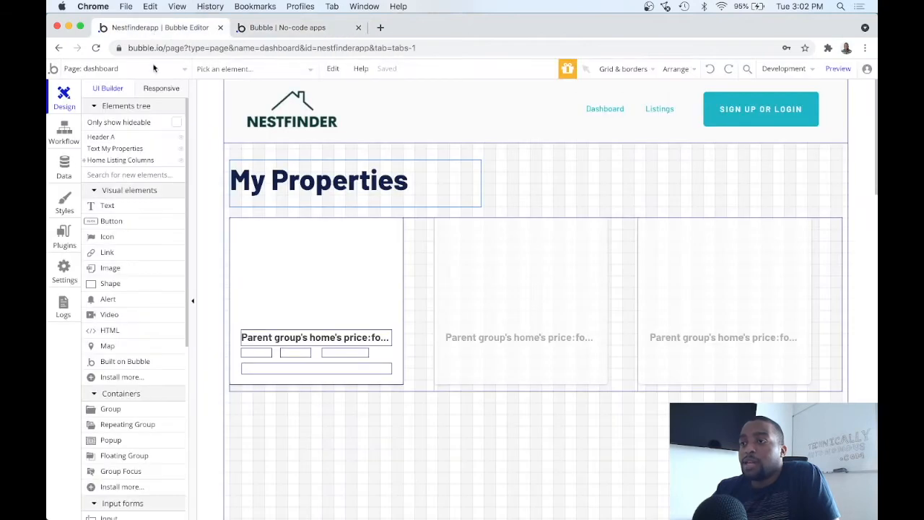
# Draw a shape in the first listing card and resize it to fill the card's full width above the price text
pyautogui.click(143, 287)
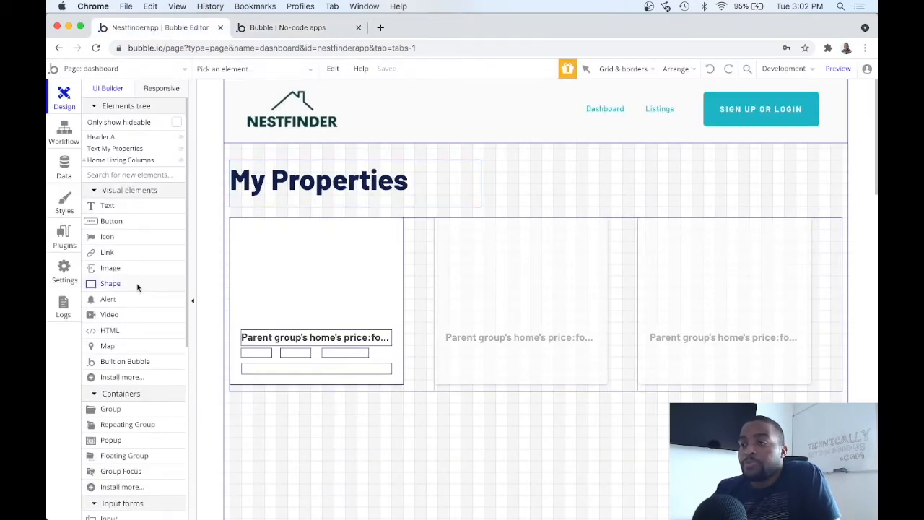
pyautogui.moveTo(243, 227)
pyautogui.mouseDown()
pyautogui.moveTo(379, 267)
pyautogui.moveTo(398, 286)
pyautogui.mouseUp()
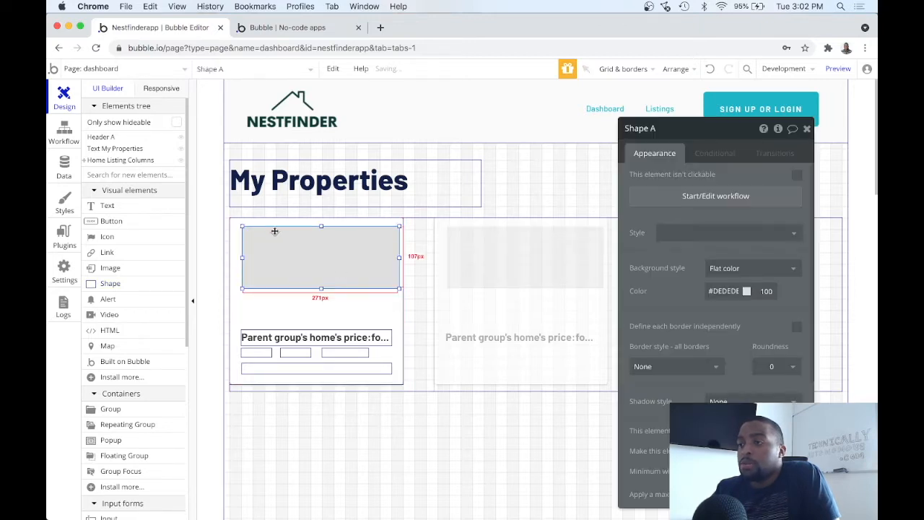
pyautogui.moveTo(241, 226); pyautogui.dragTo(231, 218)
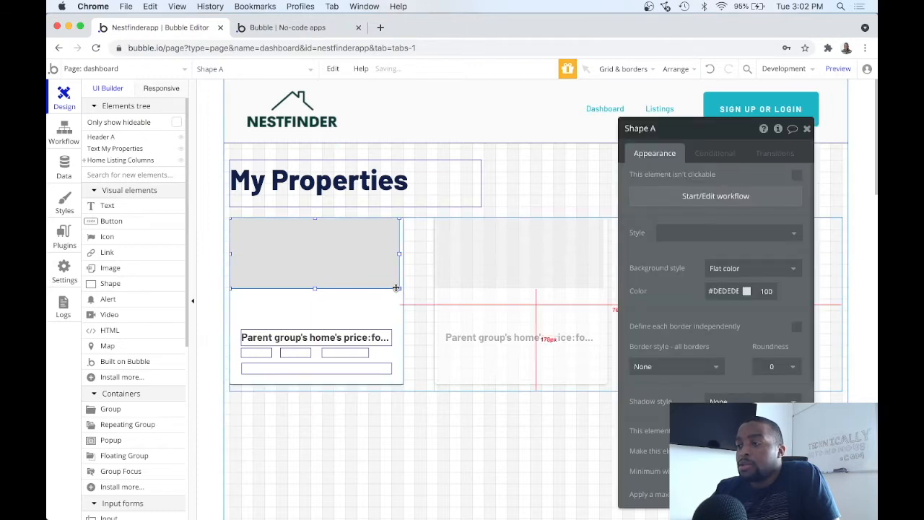
pyautogui.moveTo(396, 288); pyautogui.dragTo(403, 294)
pyautogui.moveTo(316, 287); pyautogui.dragTo(312, 320)
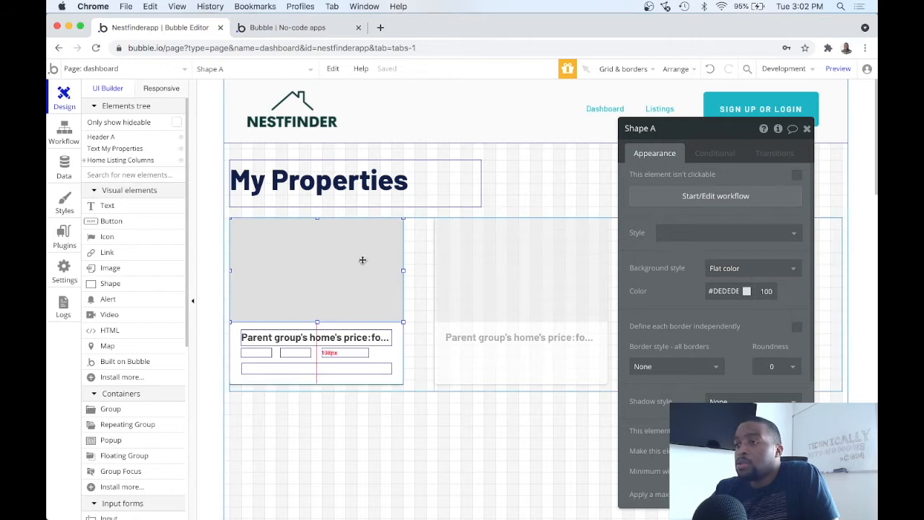
# Rename the new shape to "Listing Card - Thumbnail"
pyautogui.click(649, 130)
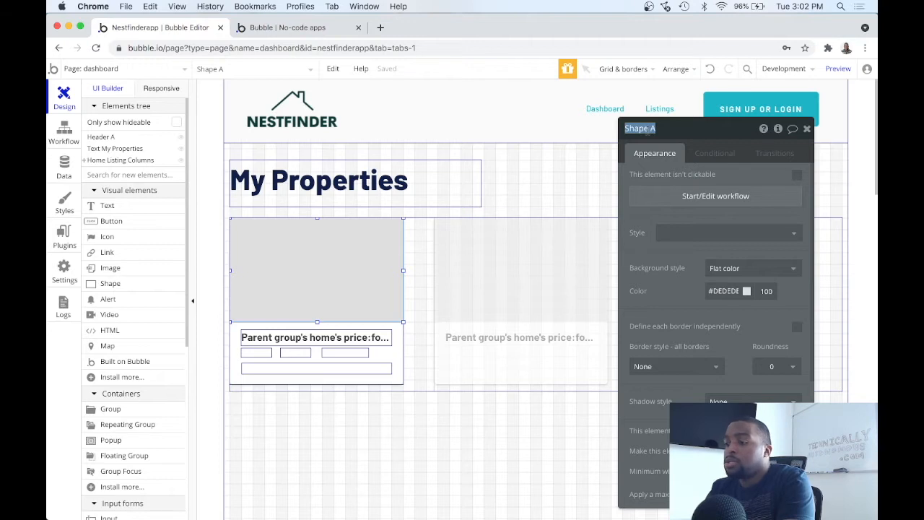
pyautogui.write('Listing')
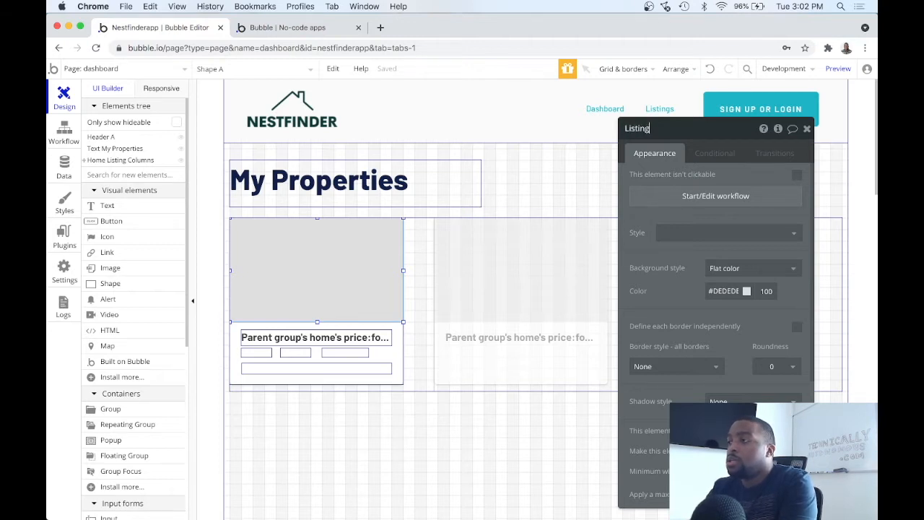
pyautogui.write(' Card - Thumbnail')
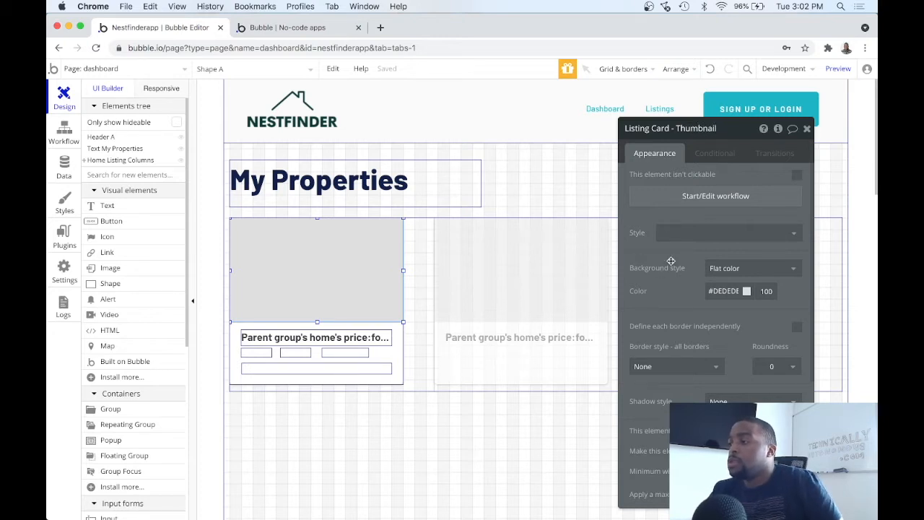
# Give the thumbnail shape an Image background with the dynamic source Parent group's home's photos:first item
pyautogui.click(776, 270)
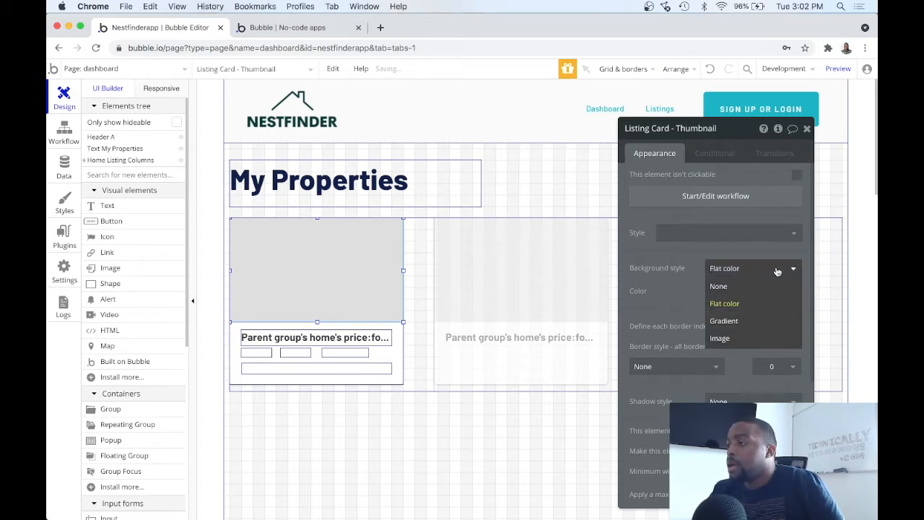
pyautogui.click(731, 337)
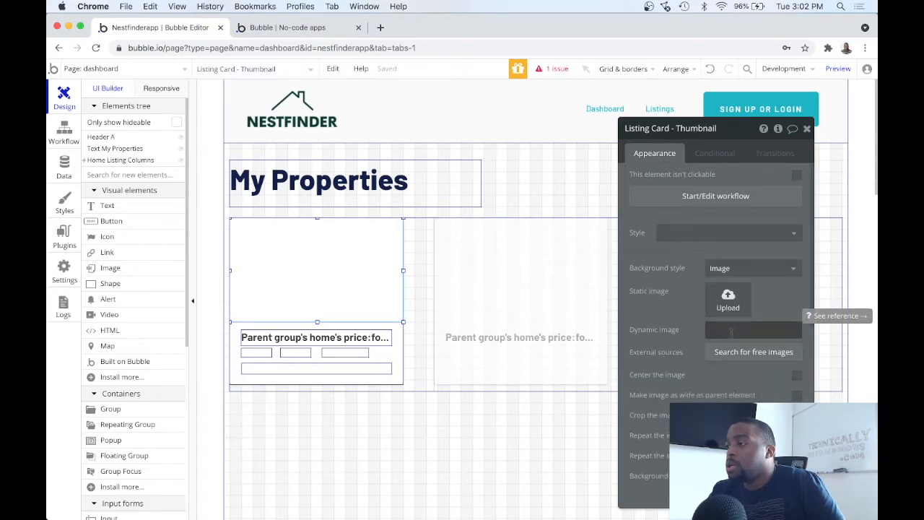
pyautogui.click(731, 332)
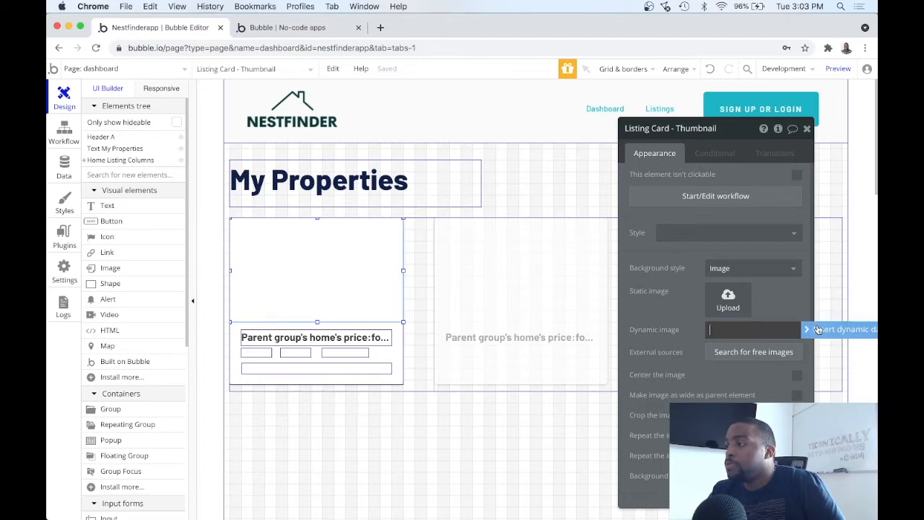
pyautogui.click(818, 329)
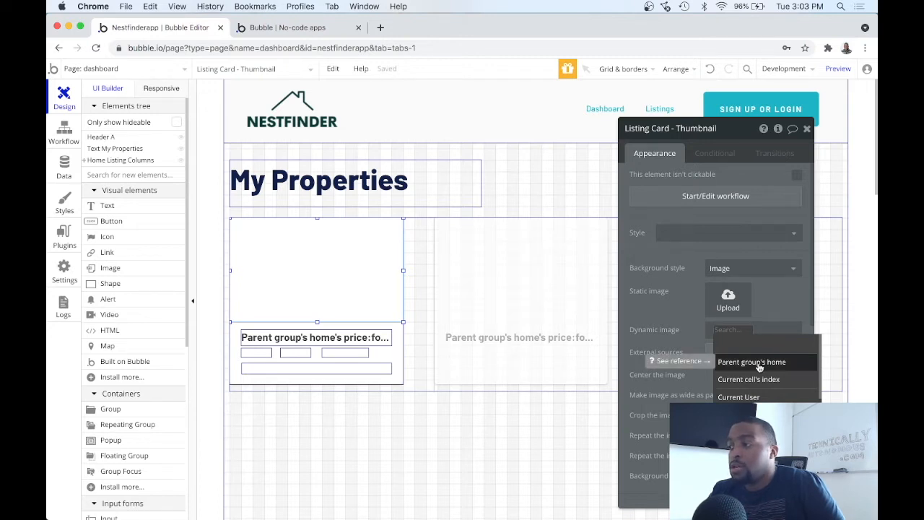
pyautogui.click(759, 362)
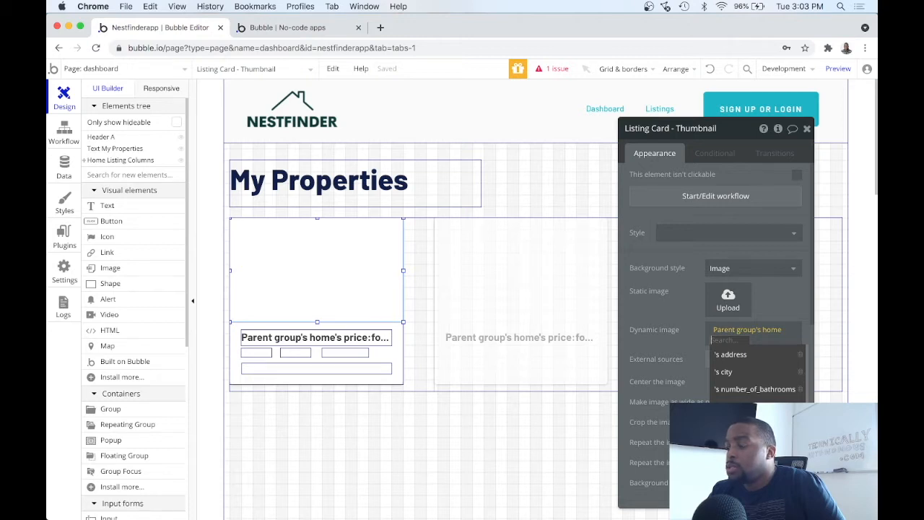
pyautogui.click(732, 423)
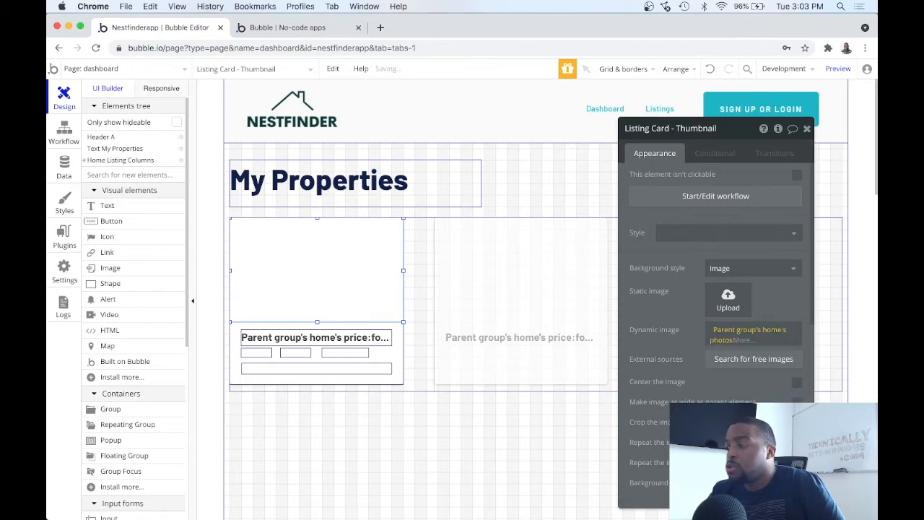
pyautogui.click(739, 339)
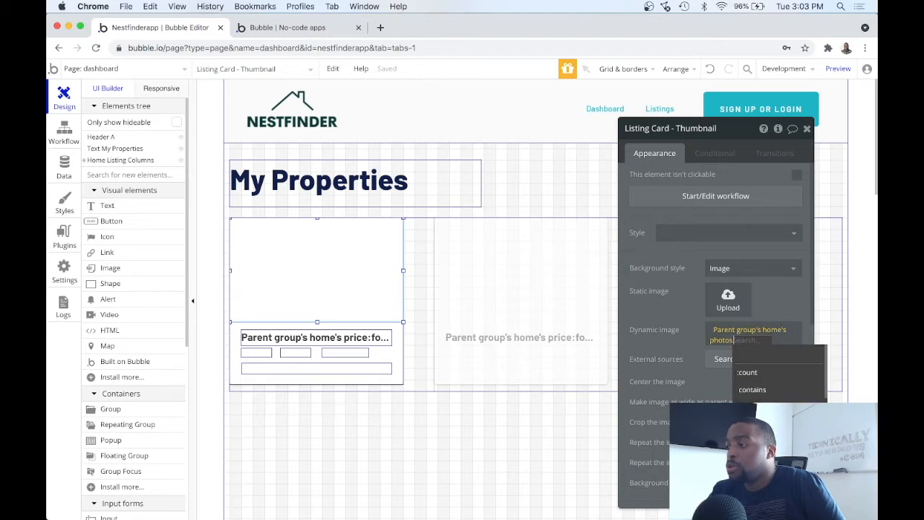
pyautogui.click(754, 424)
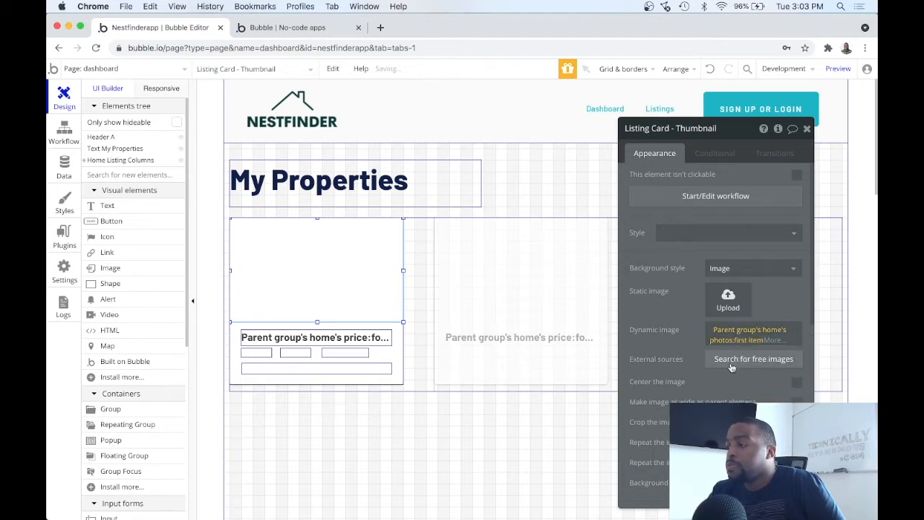
# Centre the thumbnail image and make it as wide as its parent element, and preview the dashboard
pyautogui.scroll(-2, 736, 357)
pyautogui.click(796, 322)
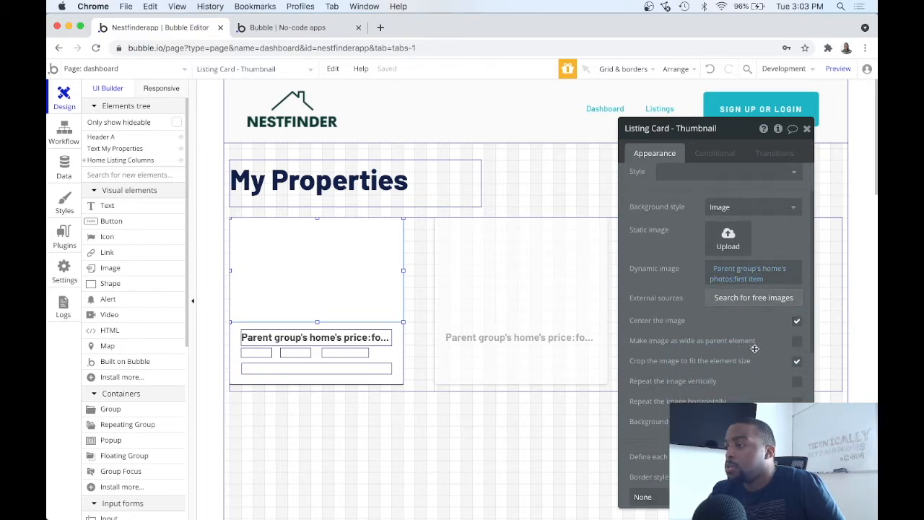
pyautogui.click(794, 342)
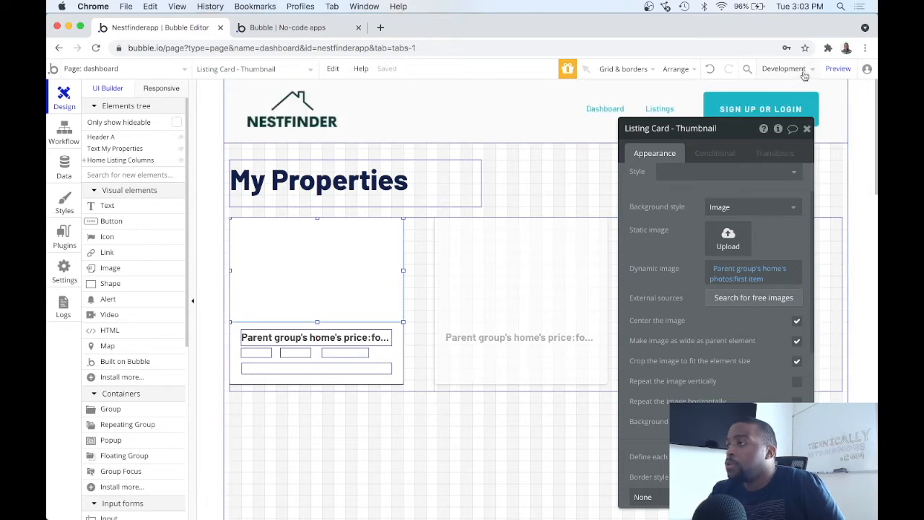
pyautogui.click(834, 71)
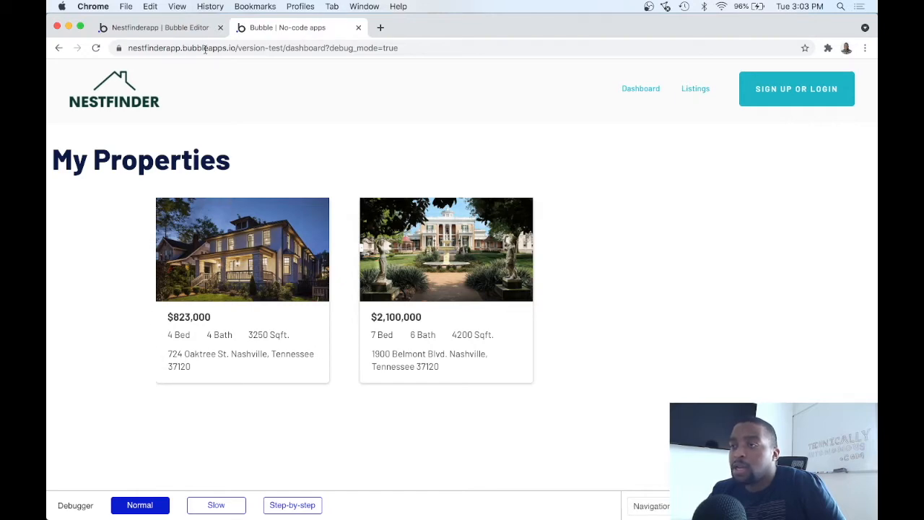
# Return to the editor and define the thumbnail's borders independently, with top-left and top-right roundness of 5
pyautogui.click(162, 27)
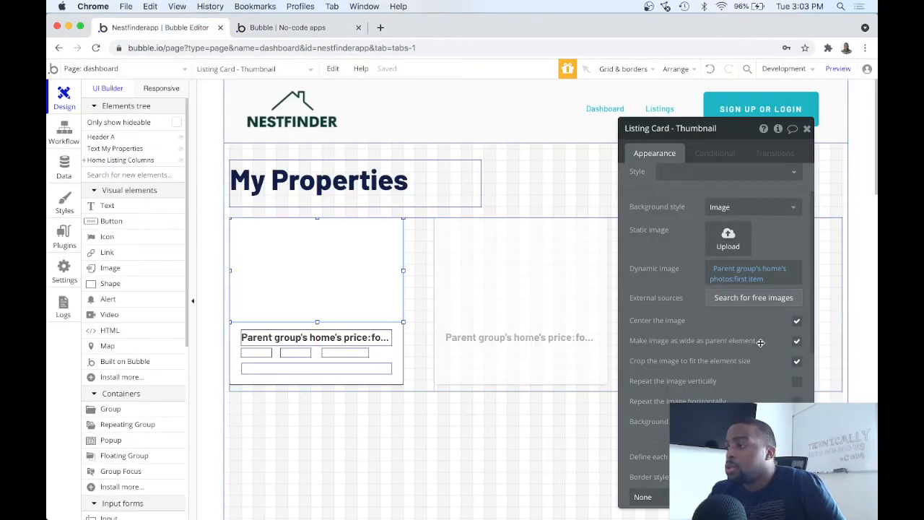
pyautogui.scroll(-2, 769, 366)
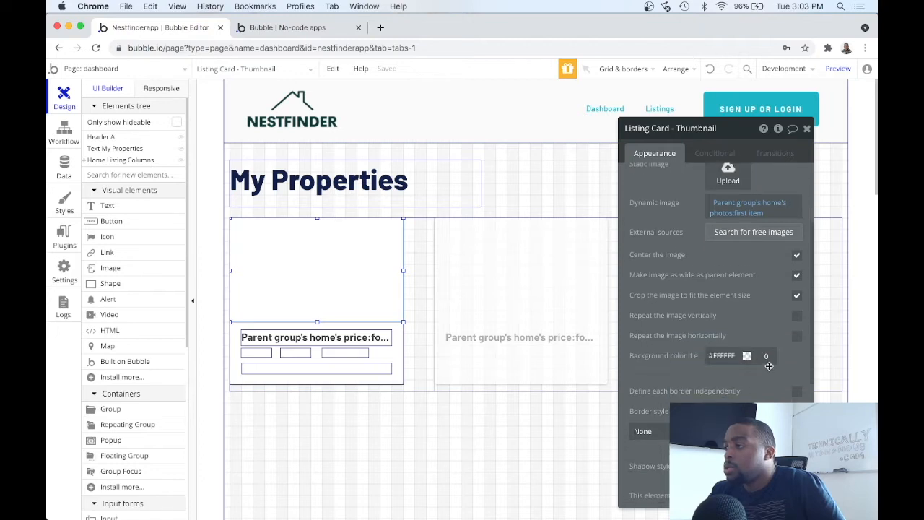
pyautogui.scroll(-1, 768, 366)
pyautogui.click(796, 372)
pyautogui.scroll(-2, 796, 365)
pyautogui.click(796, 358)
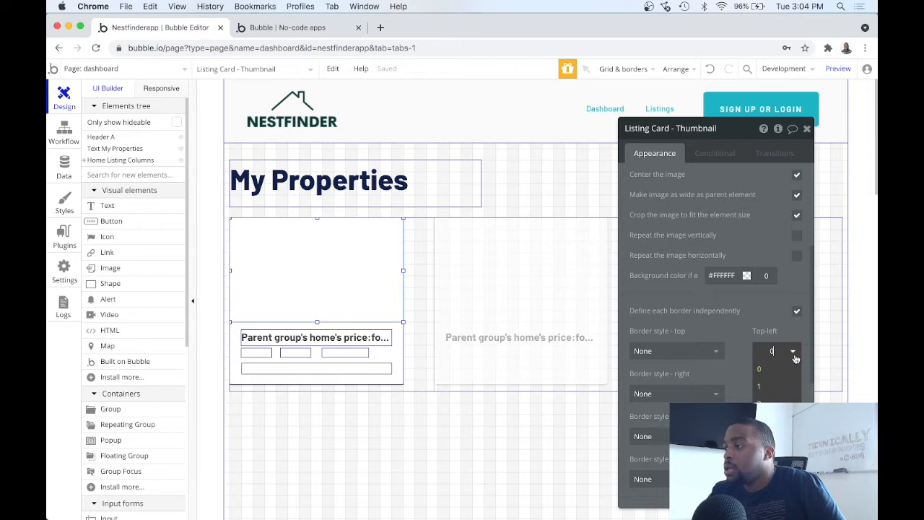
pyautogui.click(792, 397)
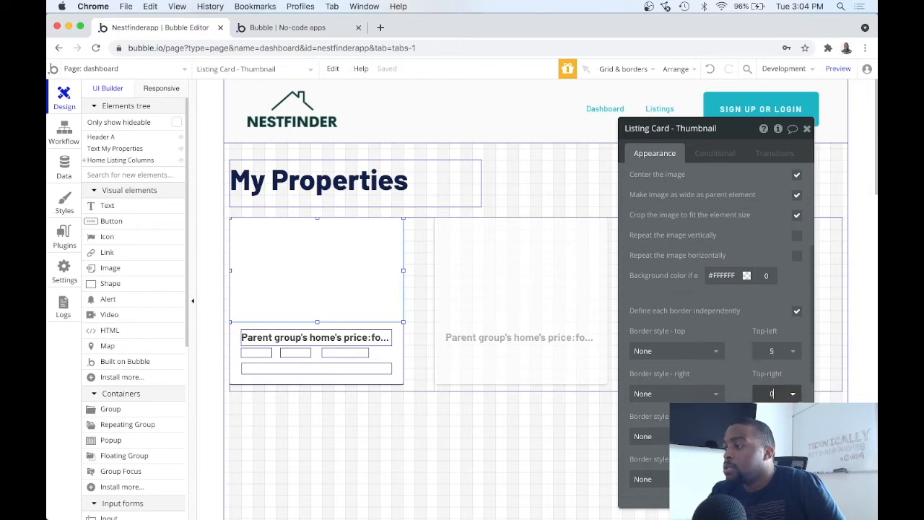
pyautogui.write('5')
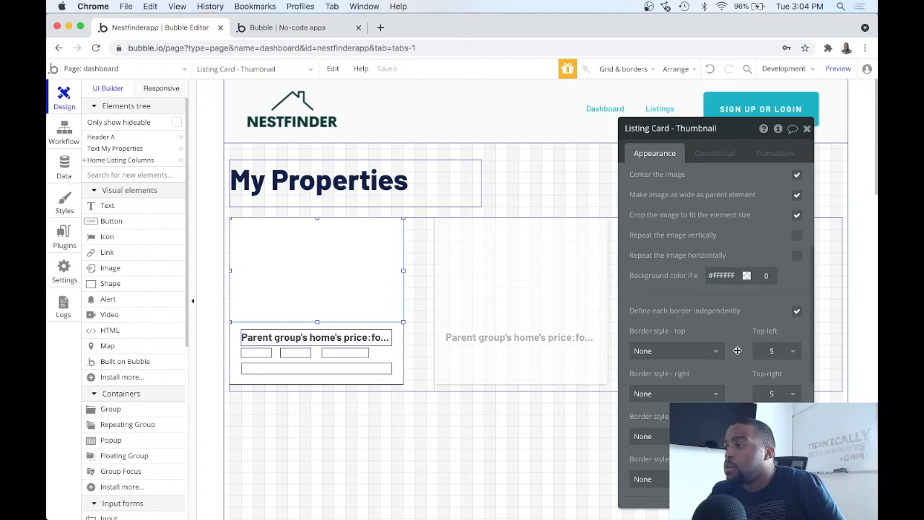
pyautogui.scroll(4, 736, 350)
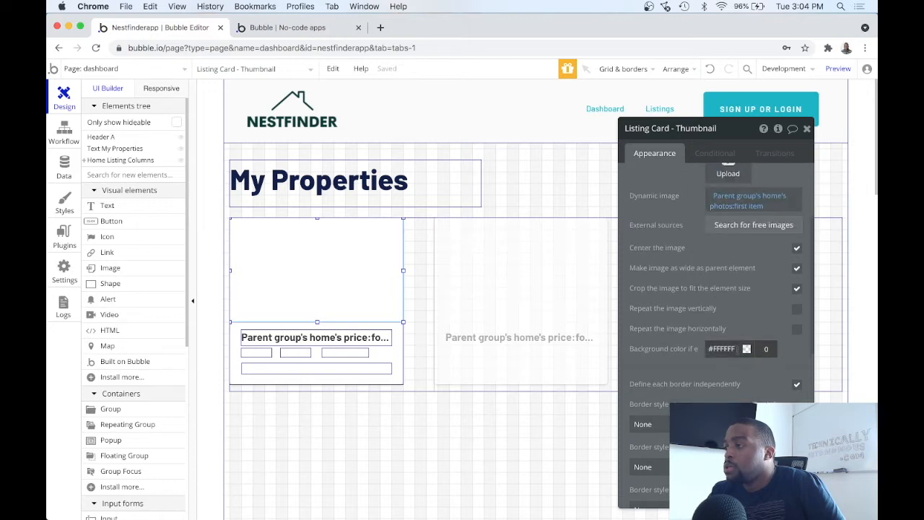
# Widen the Home Listing Columns repeating group to the full 1080 px page width and extend its upper edge to a height of 320 px
pyautogui.click(557, 417)
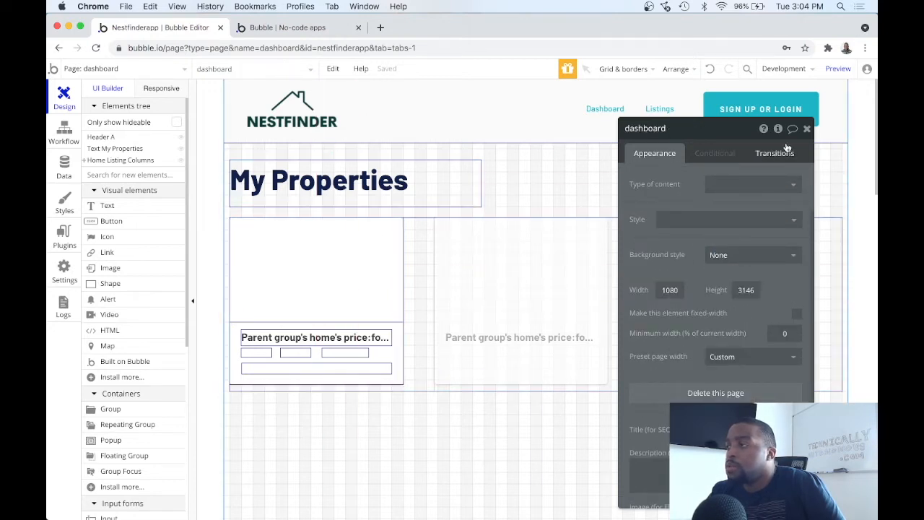
pyautogui.click(806, 128)
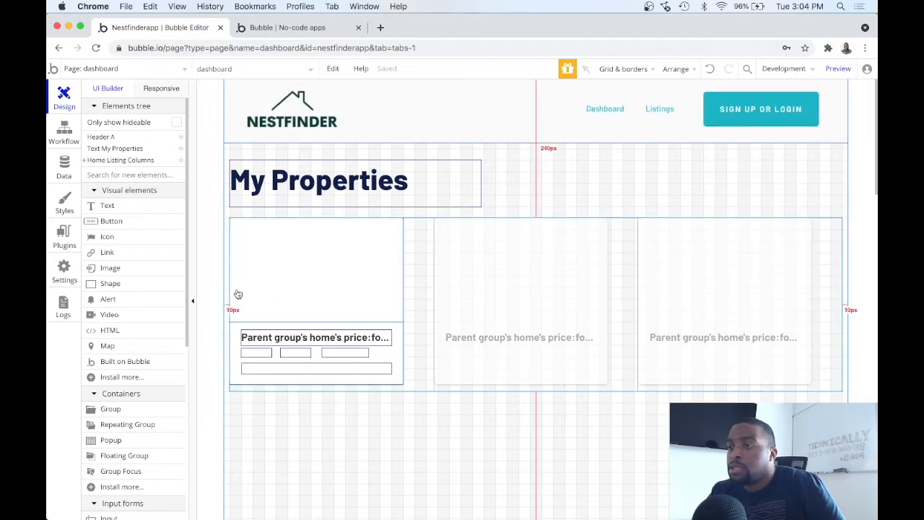
pyautogui.click(248, 282)
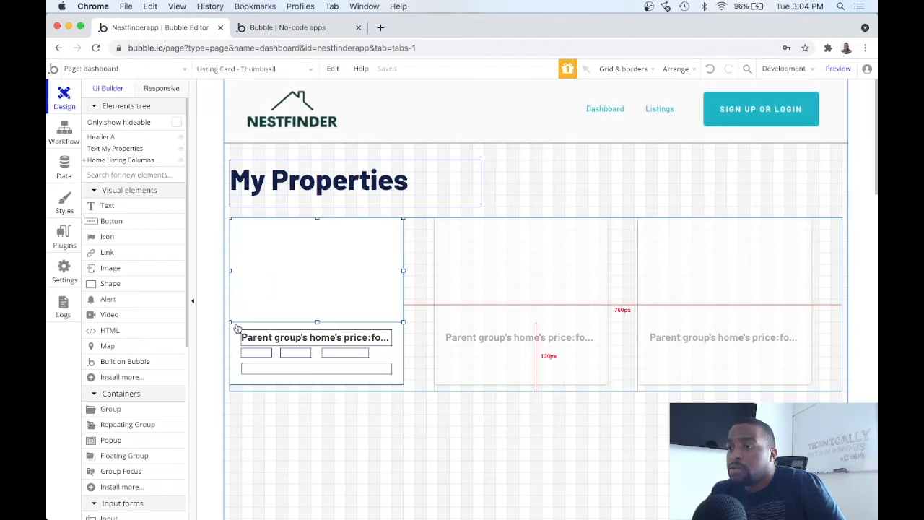
pyautogui.click(231, 345)
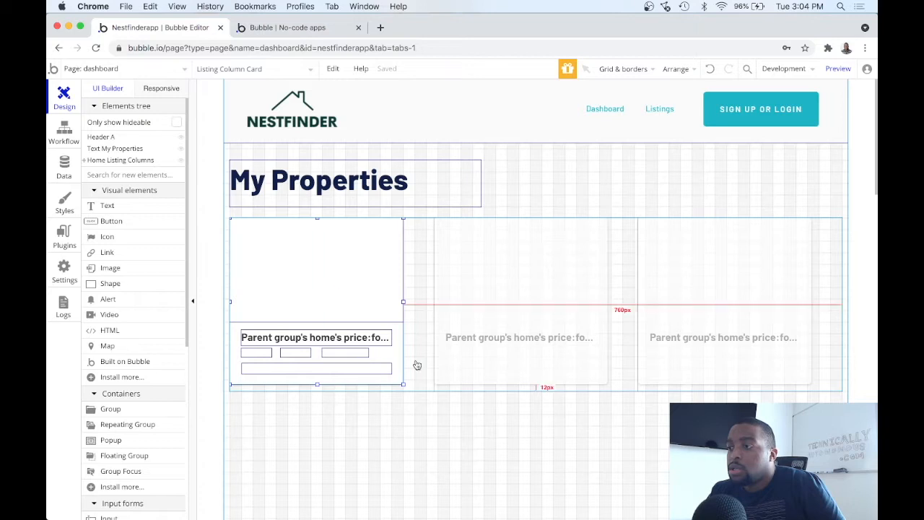
pyautogui.click(228, 304)
pyautogui.moveTo(228, 304); pyautogui.dragTo(224, 305)
pyautogui.moveTo(842, 305); pyautogui.dragTo(848, 305)
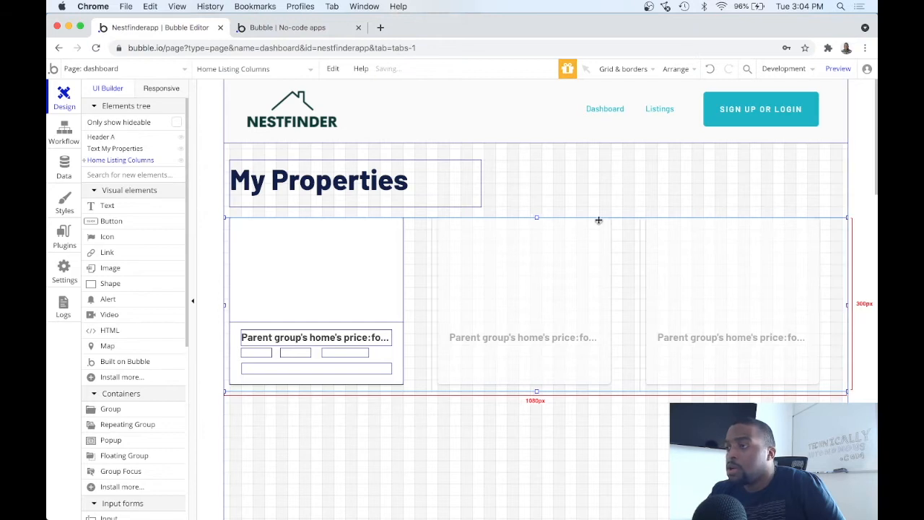
pyautogui.moveTo(536, 218); pyautogui.dragTo(536, 208)
# Preview the dashboard to check the listing cards' alignment and spacing against the editor layout, and return to the editor
pyautogui.click(838, 68)
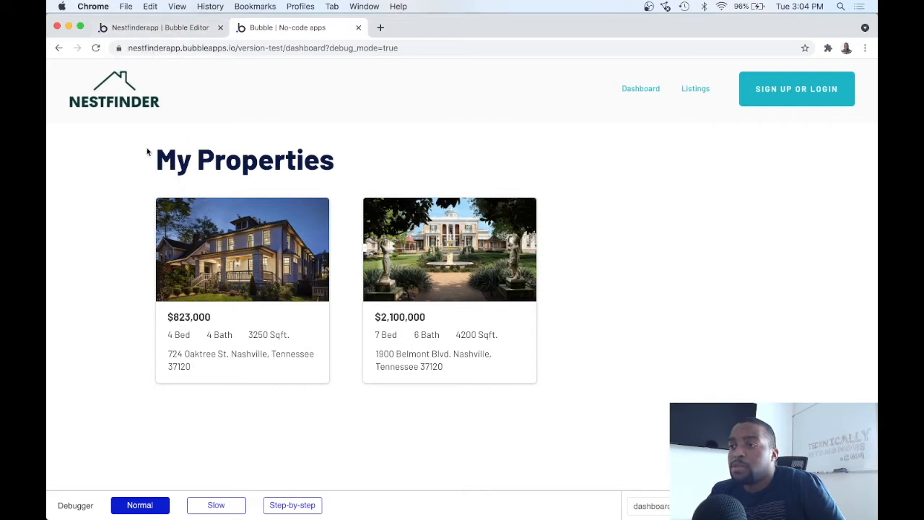
pyautogui.click(162, 29)
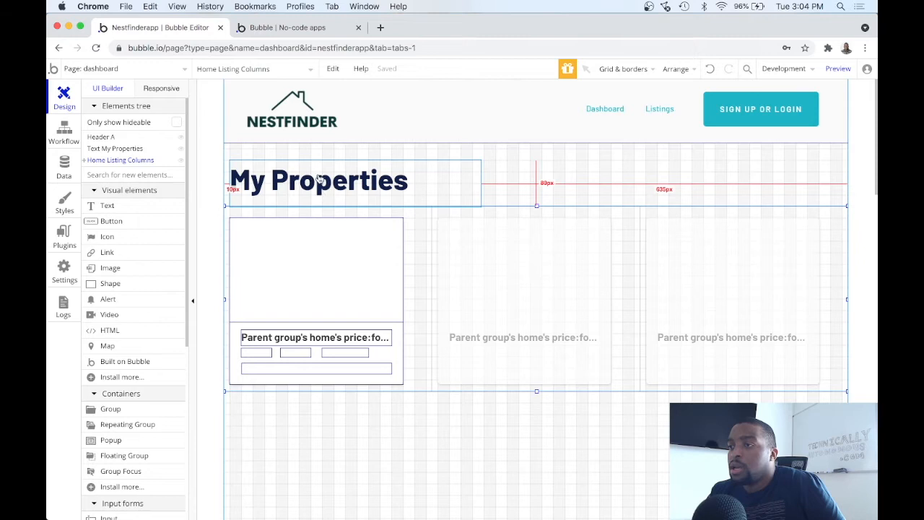
pyautogui.click(299, 33)
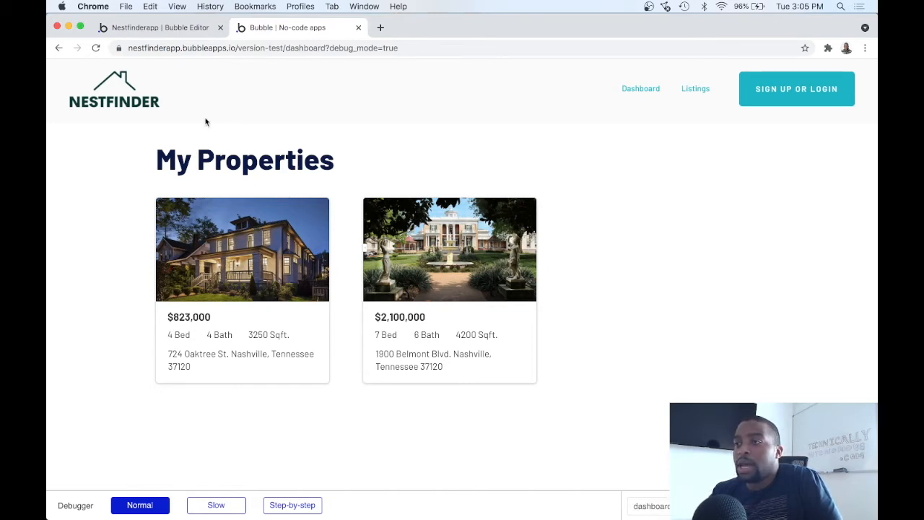
pyautogui.click(187, 30)
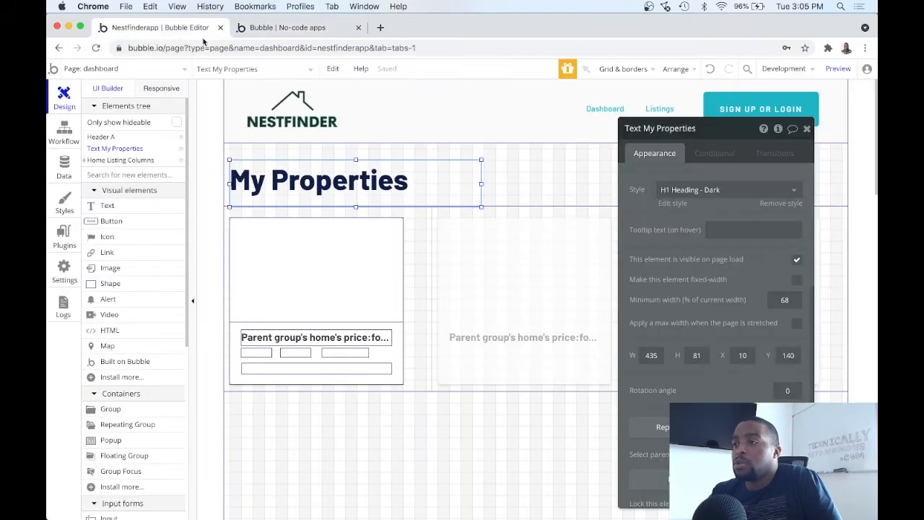
# Move the Home Listing Columns repeating group down to Y 300, leaving a gap beneath the My Properties heading
pyautogui.click(489, 431)
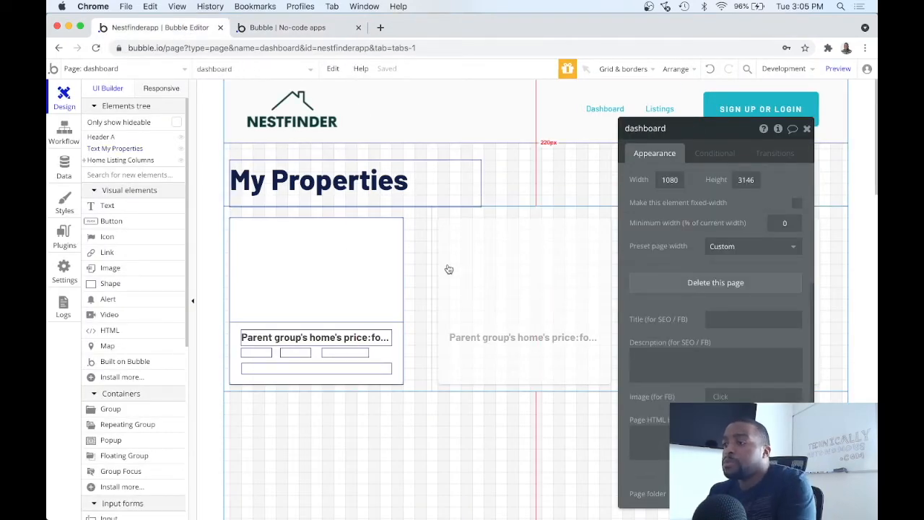
pyautogui.click(428, 277)
pyautogui.moveTo(428, 276); pyautogui.dragTo(427, 317)
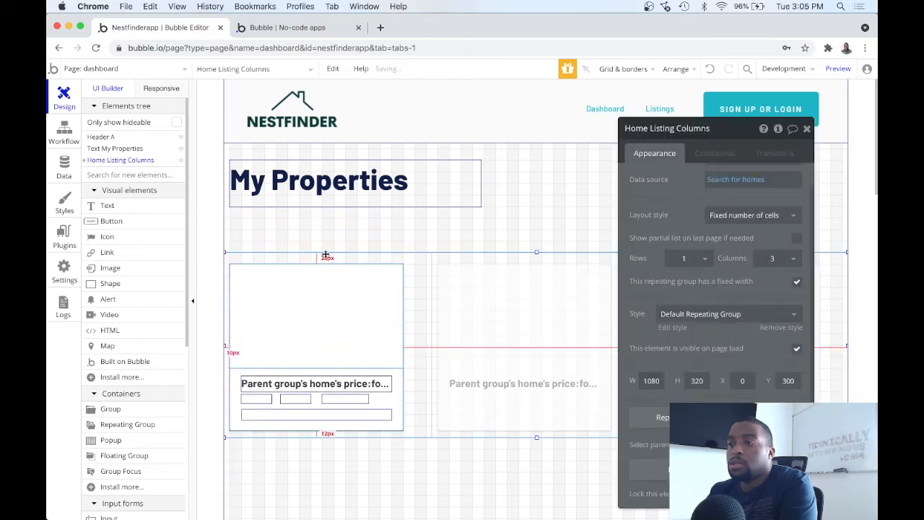
# Draw a button about 177 by 38 px between the My Properties heading and the listings, captioned "Create Property"
pyautogui.click(130, 226)
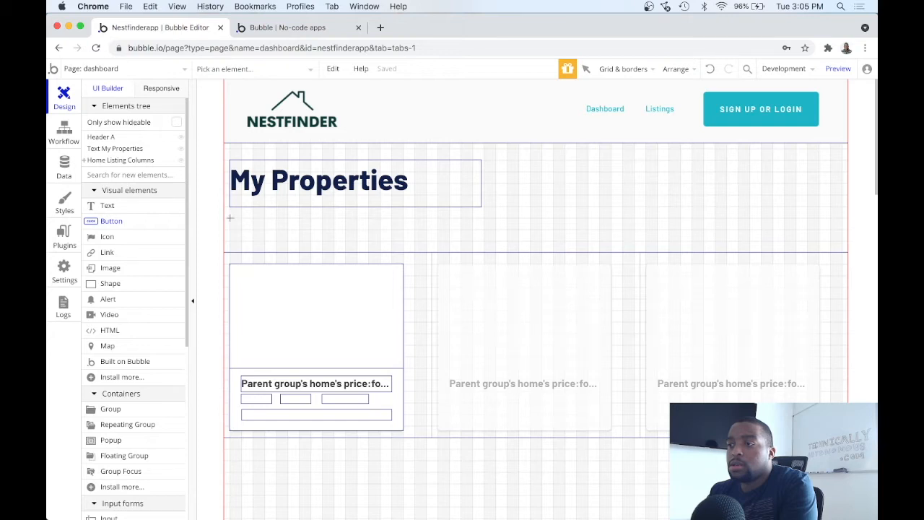
pyautogui.moveTo(230, 217); pyautogui.dragTo(334, 242)
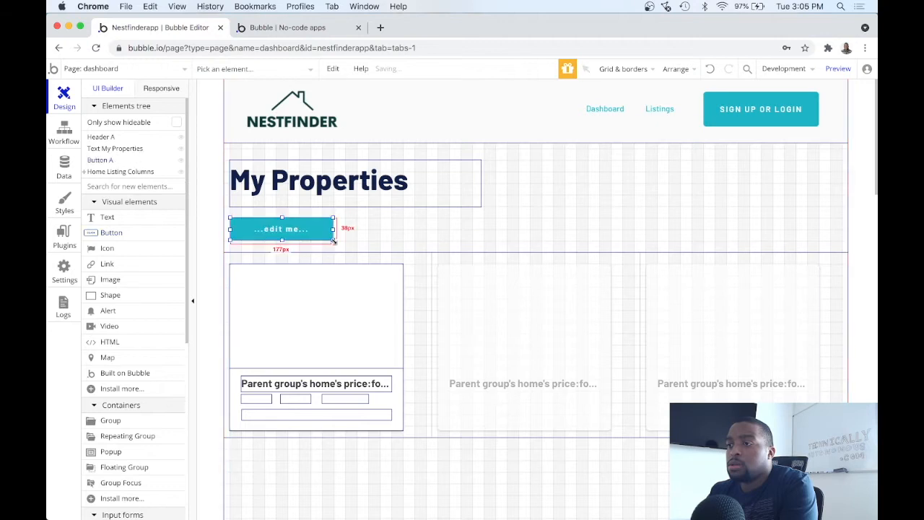
pyautogui.write('Create Property')
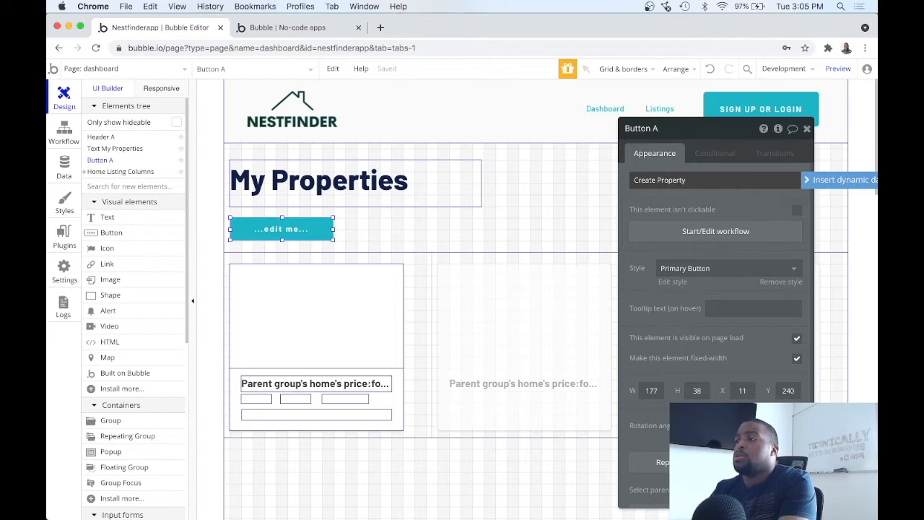
# Change the new button's caption to "Add Property"
pyautogui.doubleClick(646, 179)
pyautogui.write('Add New')
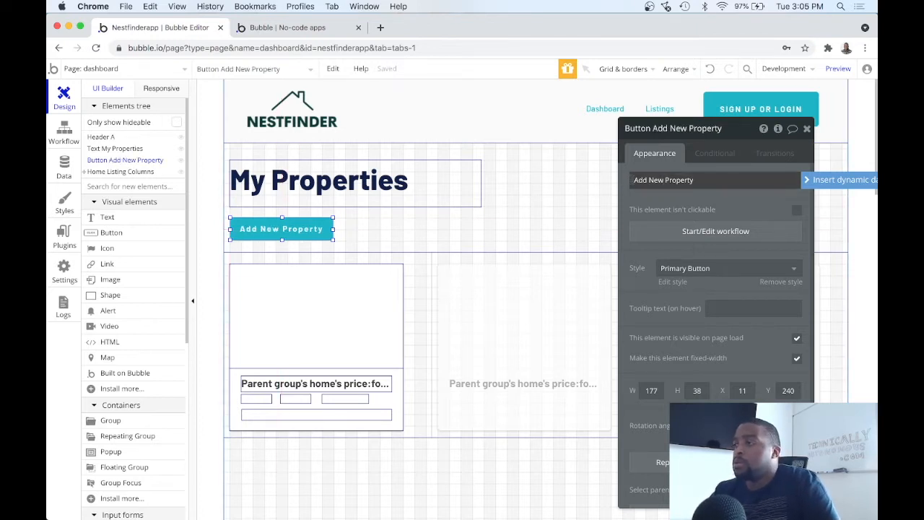
pyautogui.doubleClick(663, 180)
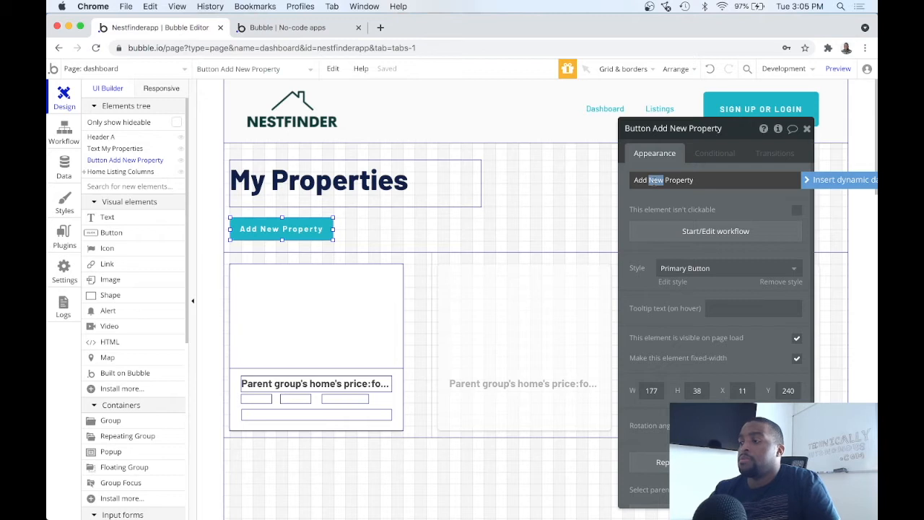
pyautogui.press('BackSpace')
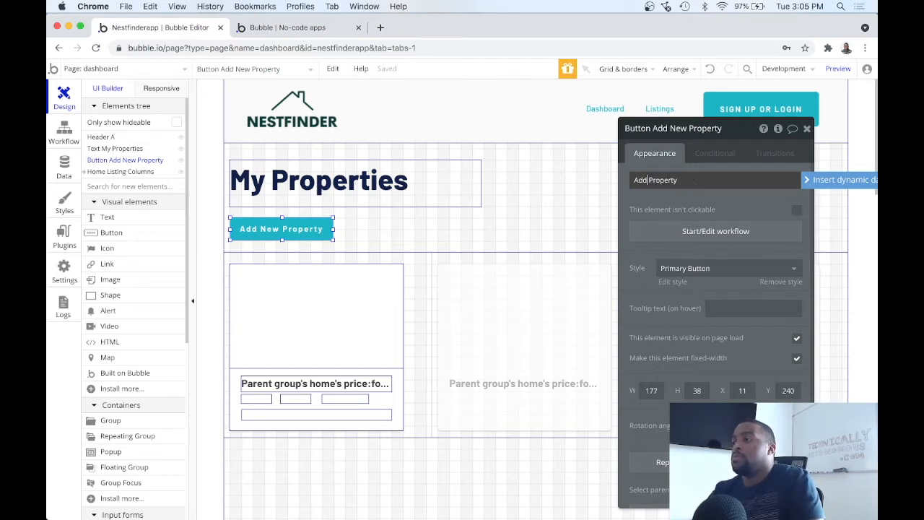
# Rename the button element to "Add Home Button"
pyautogui.doubleClick(687, 128)
pyautogui.tripleClick(669, 129)
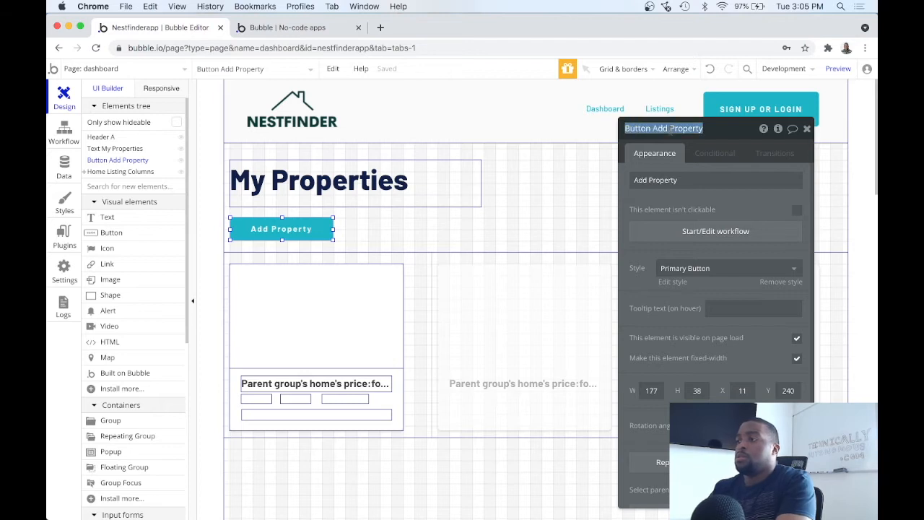
pyautogui.write('A')
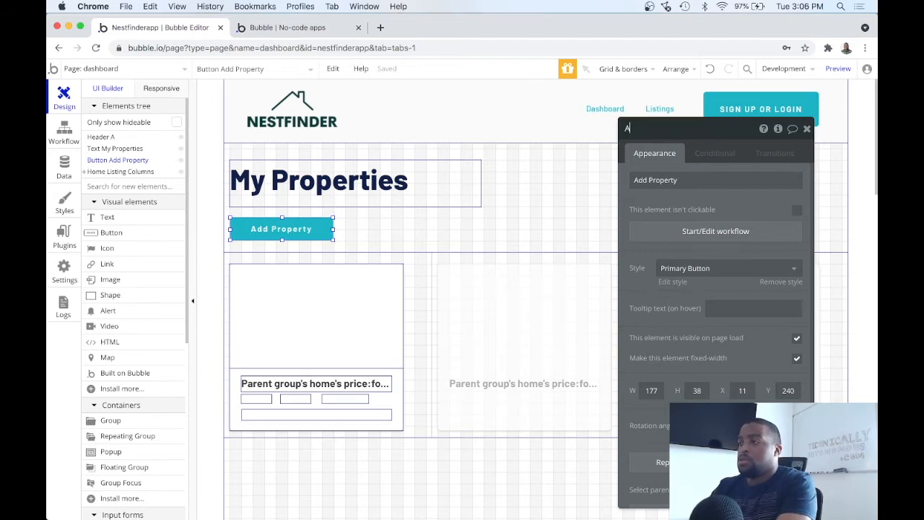
pyautogui.write('pp Prop')
pyautogui.press('BackSpace')
pyautogui.press('BackSpace')
pyautogui.press('BackSpace')
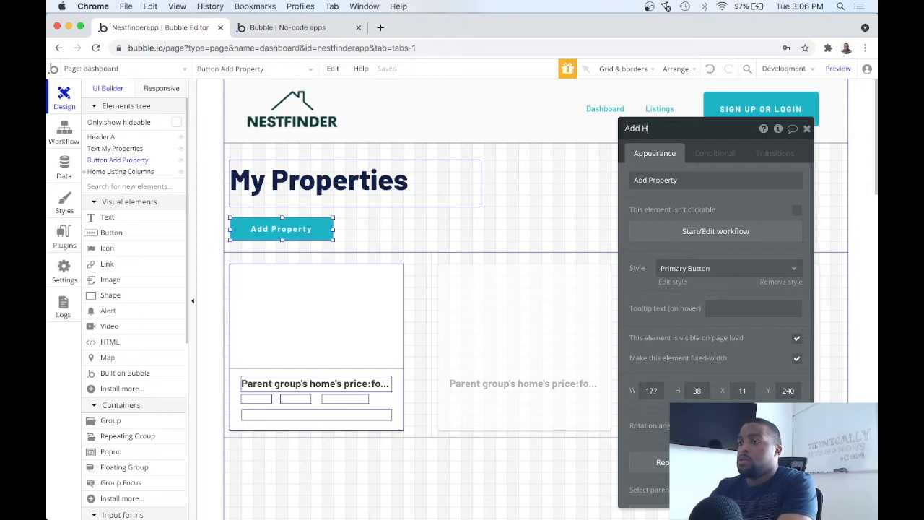
pyautogui.write('Home Button')
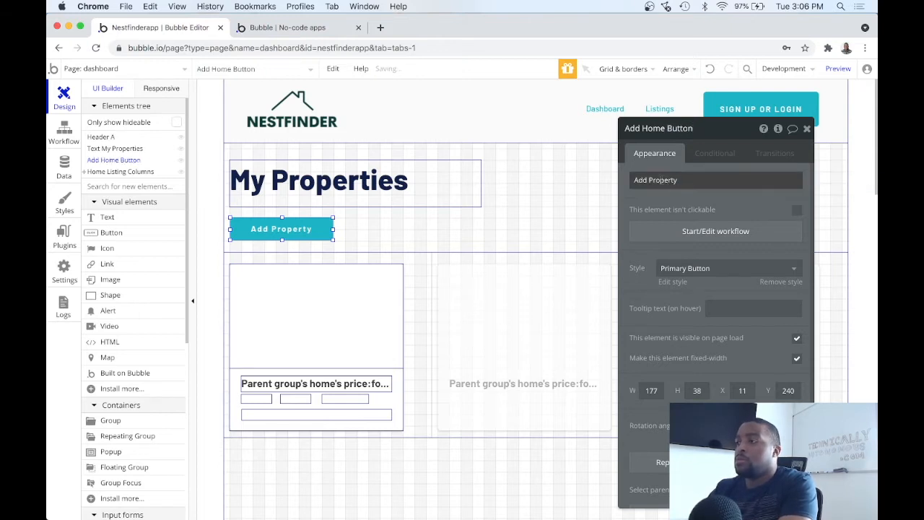
# Change the button's caption to "Add Home" to match its element name
pyautogui.click(660, 180)
pyautogui.doubleClick(661, 179)
pyautogui.write('Home')
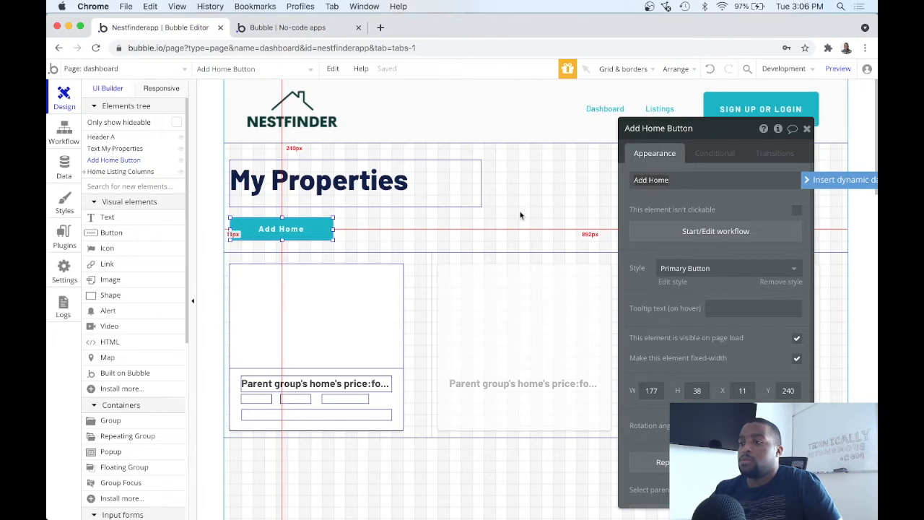
pyautogui.click(641, 253)
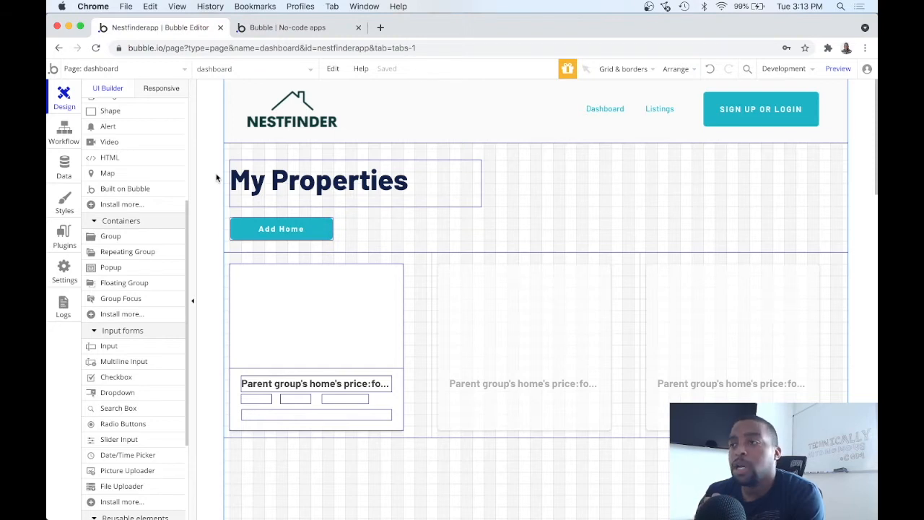
# Create a new page named "create_home", cloned from the dashboard page
pyautogui.click(174, 67)
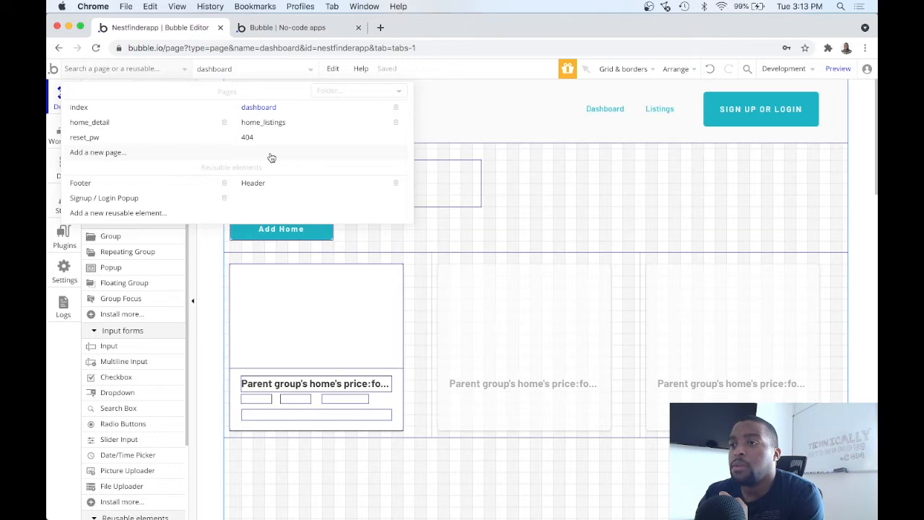
pyautogui.click(154, 154)
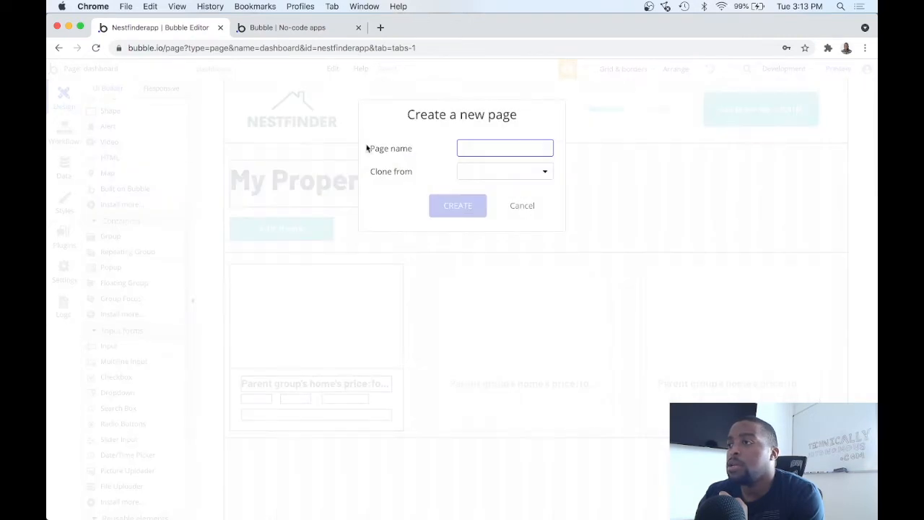
pyautogui.write('create-')
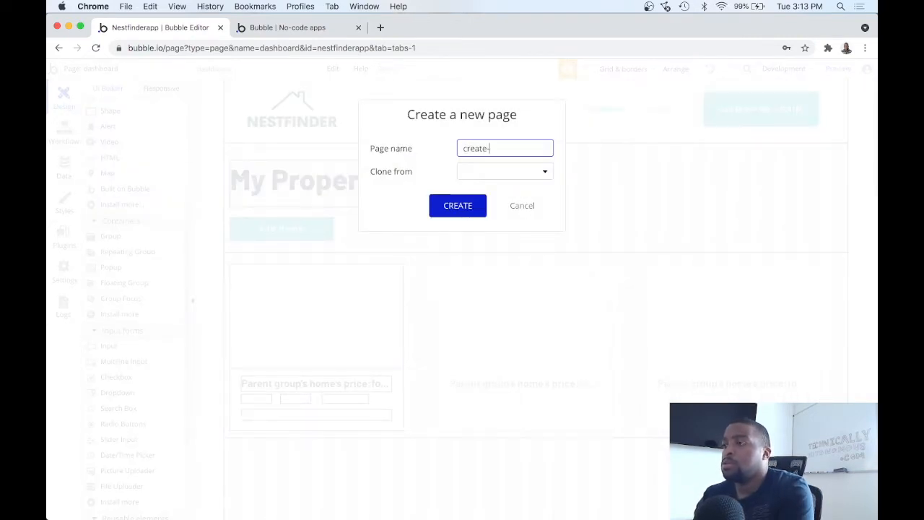
pyautogui.press('BackSpace')
pyautogui.write('_home')
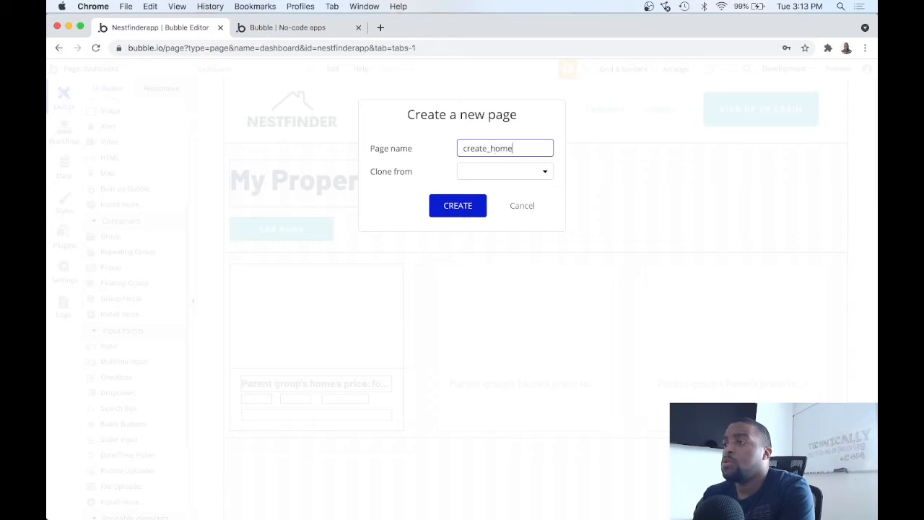
pyautogui.click(493, 174)
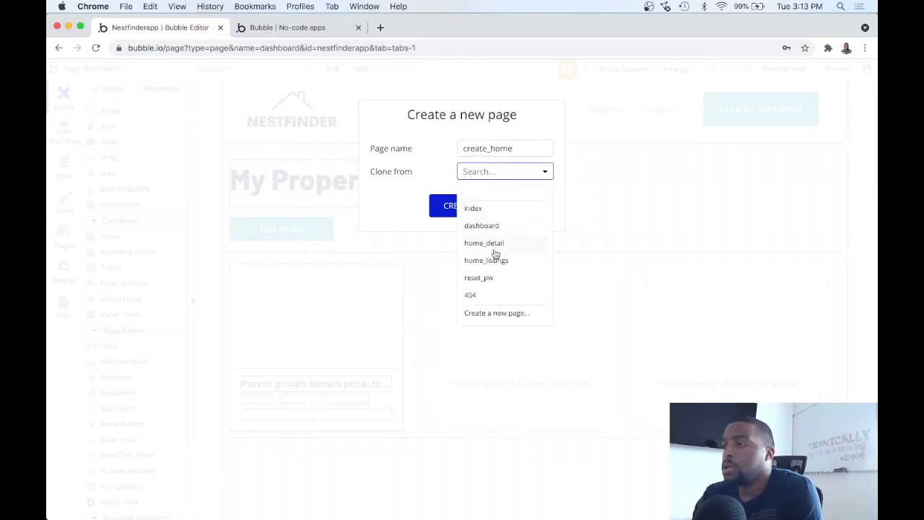
pyautogui.click(489, 227)
pyautogui.click(468, 207)
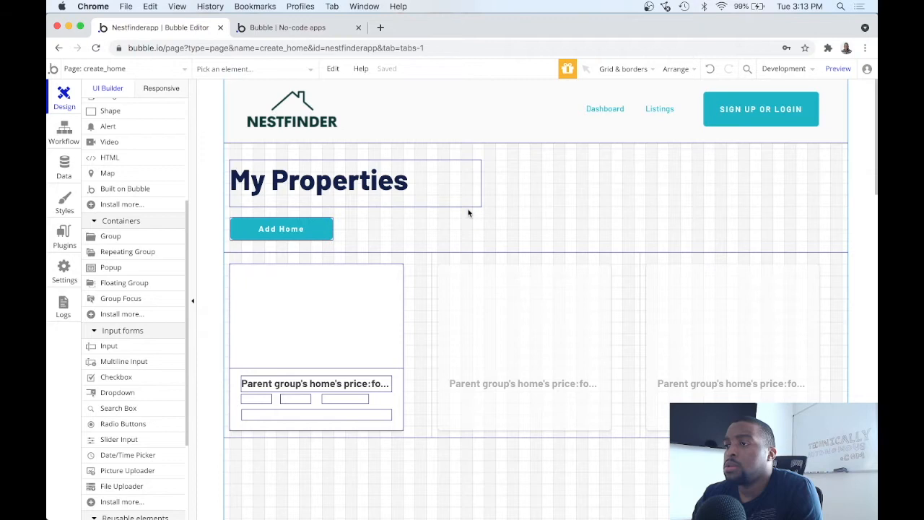
# Delete the listings repeating group, the My Properties heading and the Add Home button from the create_home page, keeping only the header
pyautogui.click(436, 223)
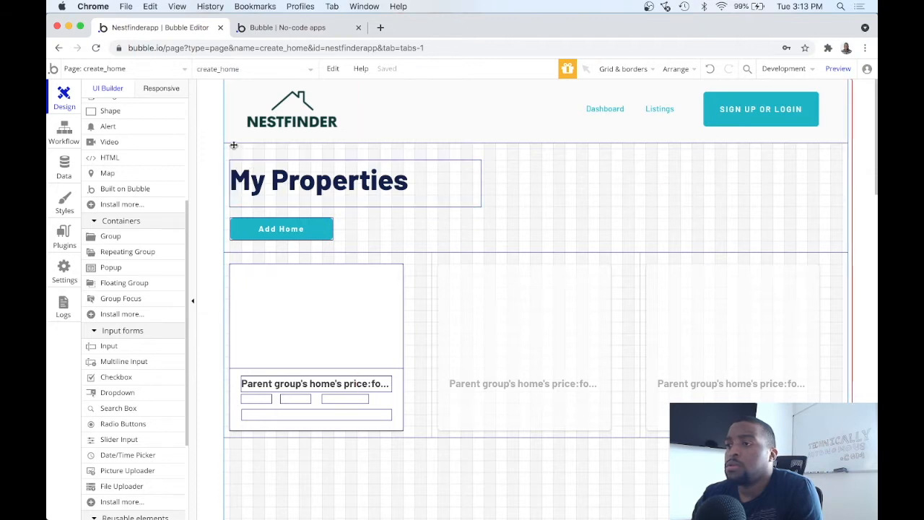
pyautogui.click(287, 165)
pyautogui.moveTo(230, 148); pyautogui.dragTo(858, 447)
pyautogui.click(277, 451)
pyautogui.click(403, 257)
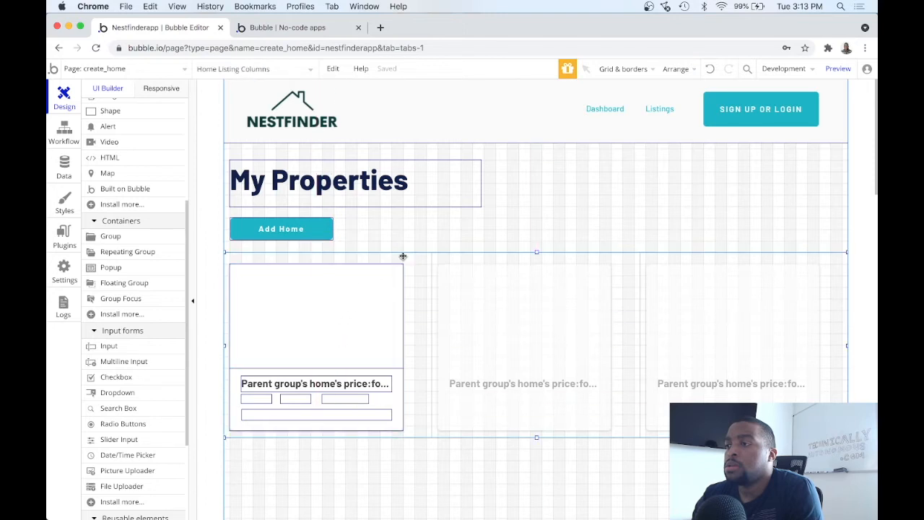
pyautogui.press('Delete')
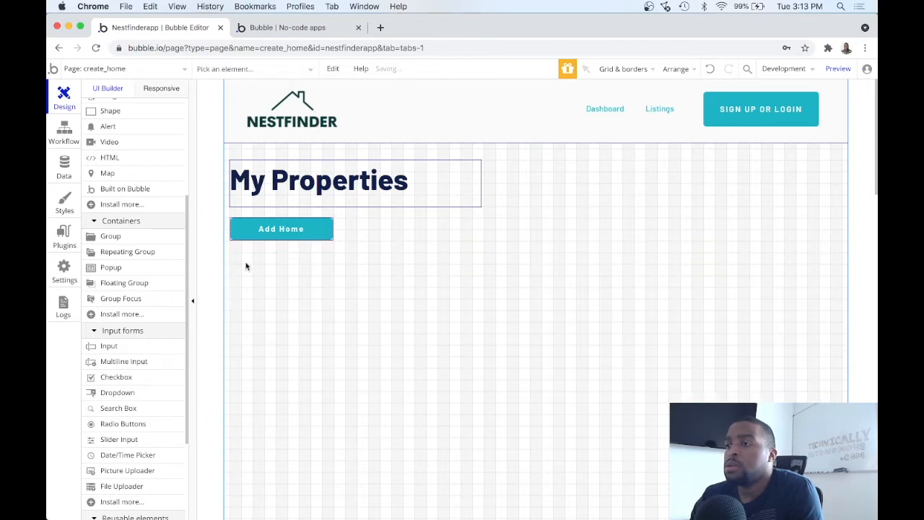
pyautogui.moveTo(227, 262); pyautogui.dragTo(501, 154)
pyautogui.press('Delete')
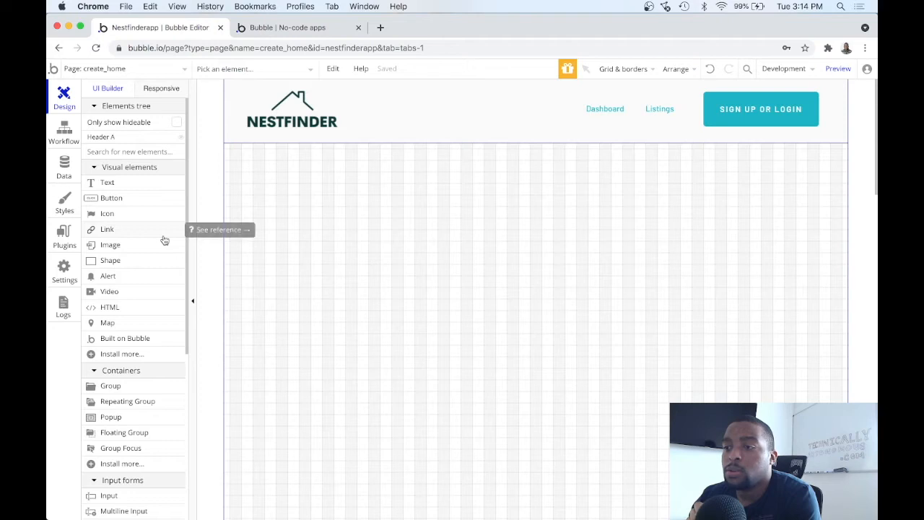
# Draw a repeating group about 957 px wide below the header on the create_home page
pyautogui.click(151, 402)
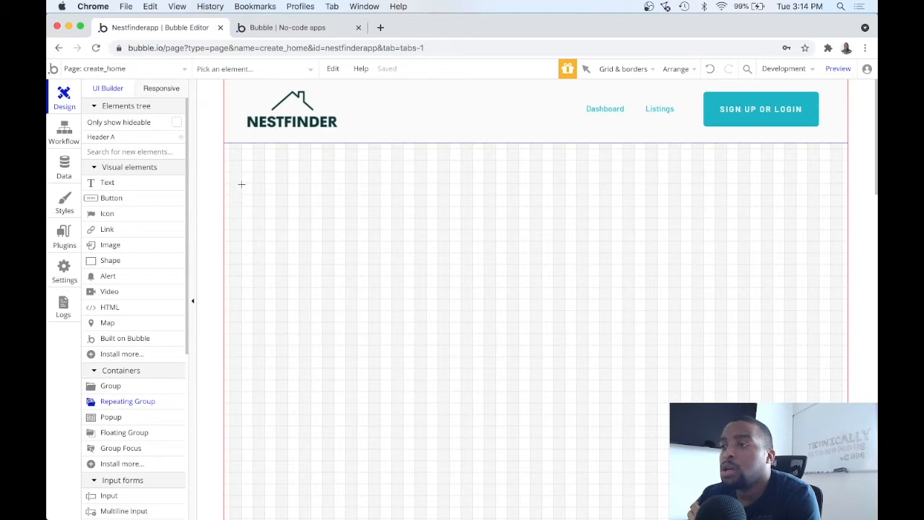
pyautogui.moveTo(241, 182)
pyautogui.mouseDown()
pyautogui.moveTo(553, 233)
pyautogui.moveTo(602, 259)
pyautogui.moveTo(795, 267)
pyautogui.moveTo(794, 307)
pyautogui.mouseUp()
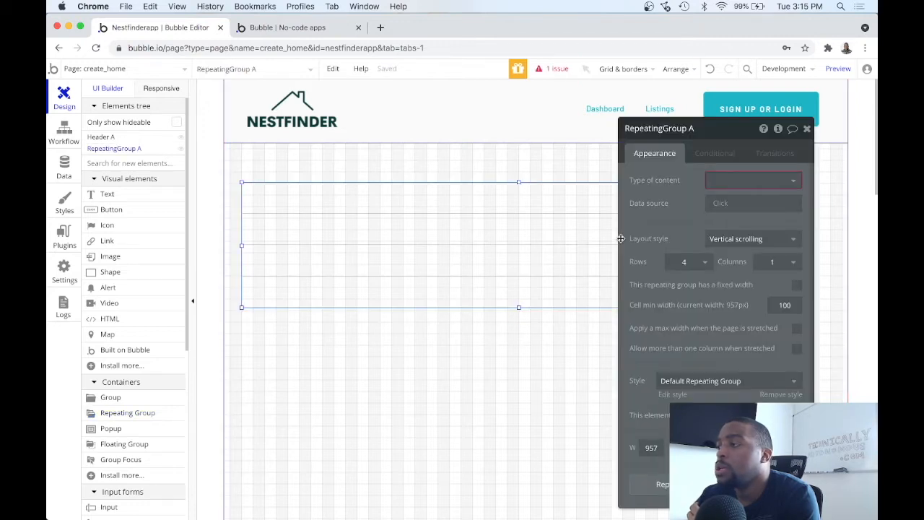
# Set the repeating group's layout style to Full list and its number of columns to 4
pyautogui.click(748, 181)
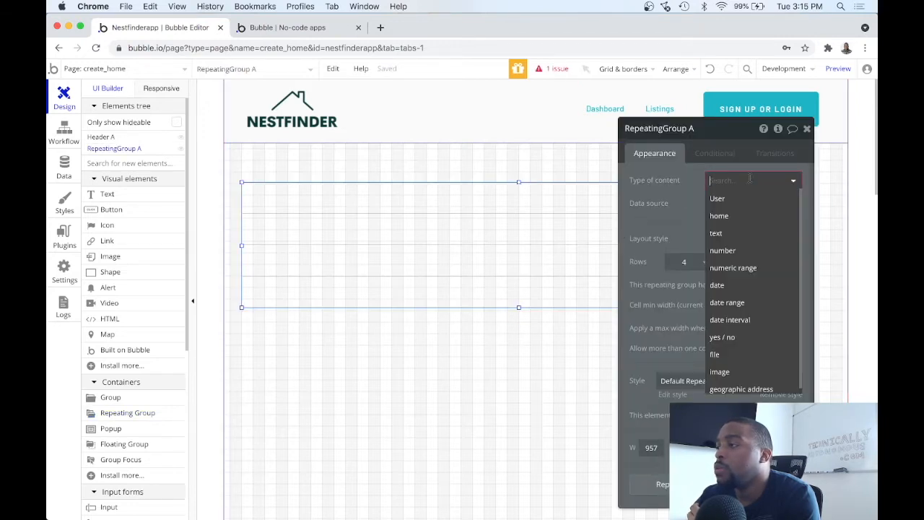
pyautogui.click(691, 203)
pyautogui.click(754, 239)
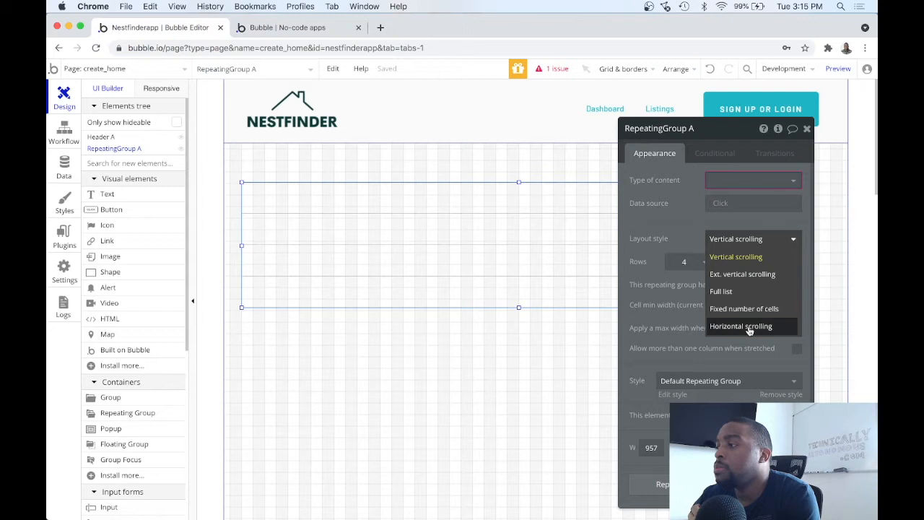
pyautogui.click(757, 292)
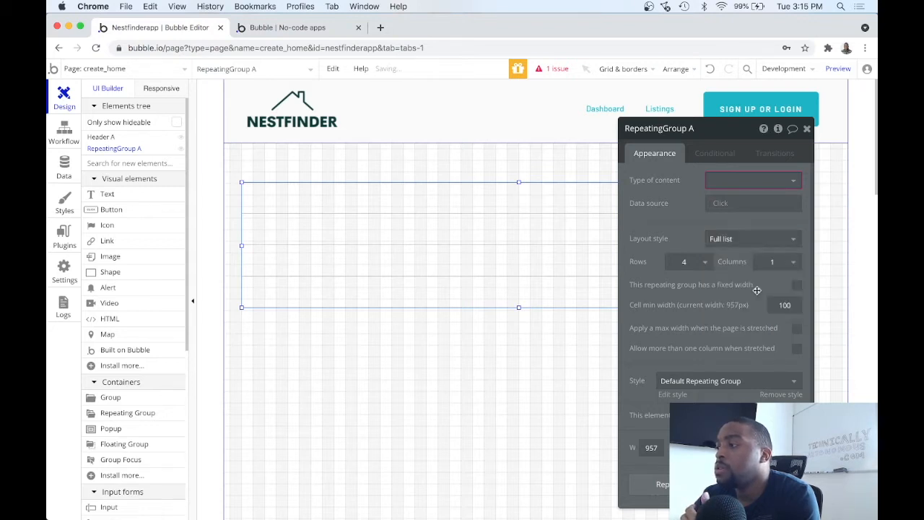
pyautogui.click(702, 261)
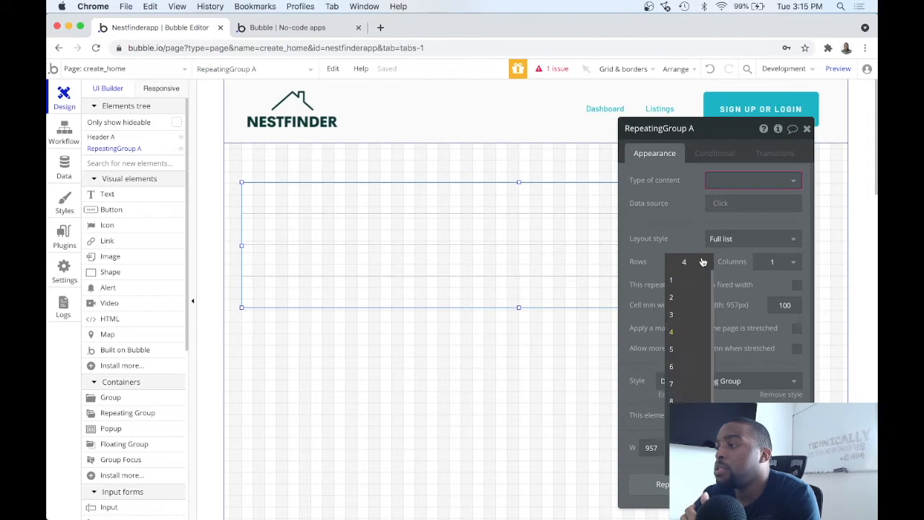
pyautogui.click(792, 262)
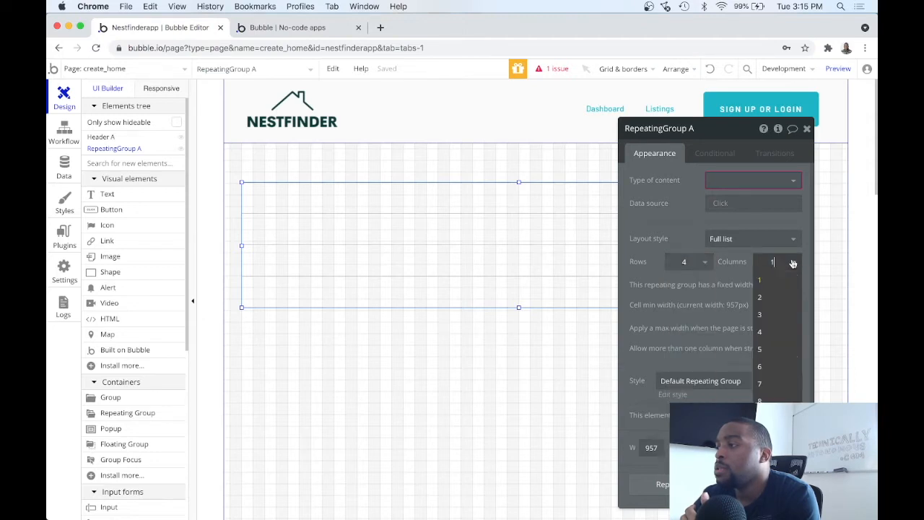
pyautogui.click(762, 331)
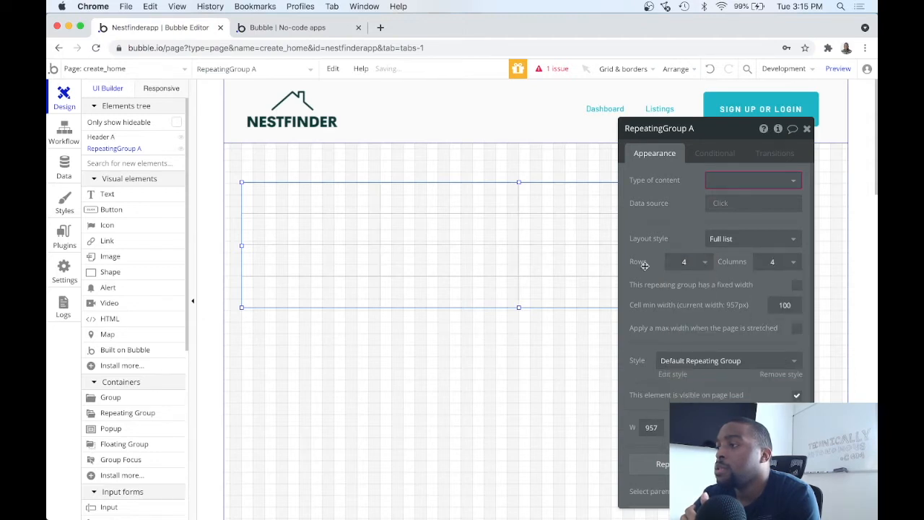
pyautogui.click(702, 264)
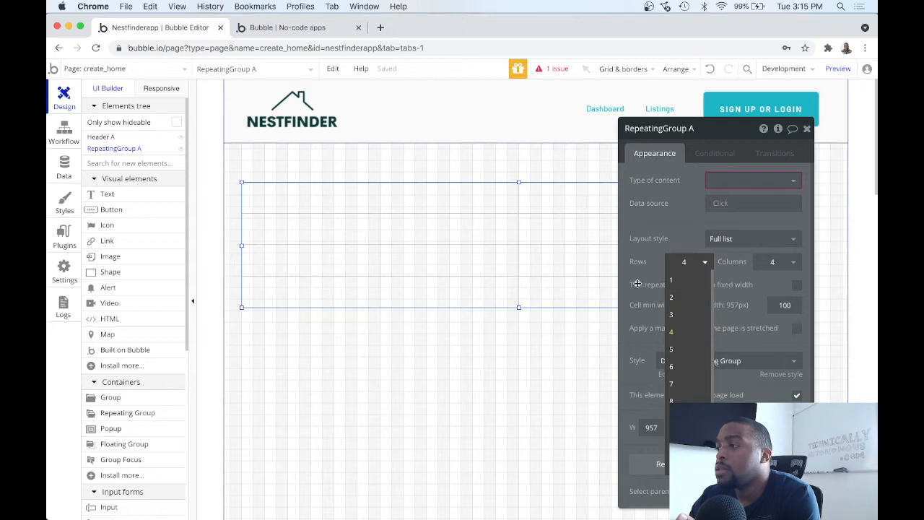
pyautogui.click(548, 354)
pyautogui.click(516, 288)
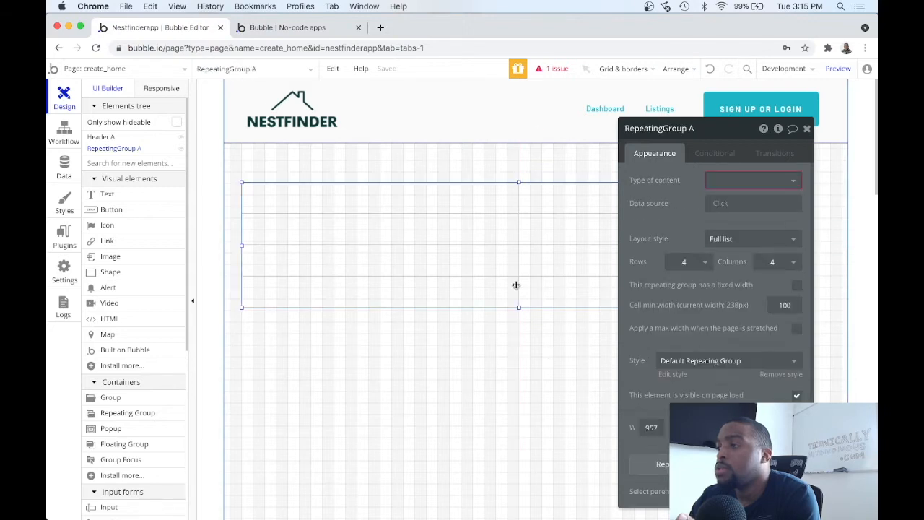
# Switch the repeating group's layout style to Horizontal scrolling and shorten the group to a low single row
pyautogui.moveTo(518, 307); pyautogui.dragTo(518, 369)
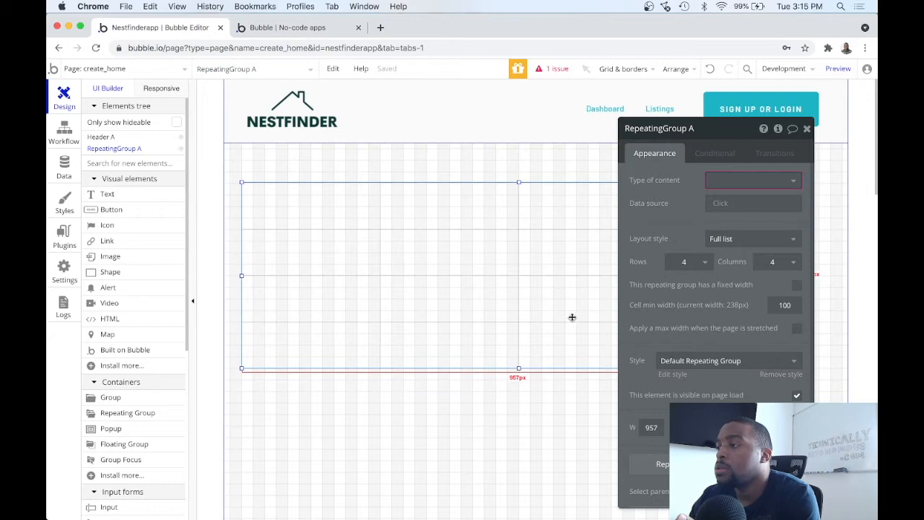
pyautogui.click(743, 243)
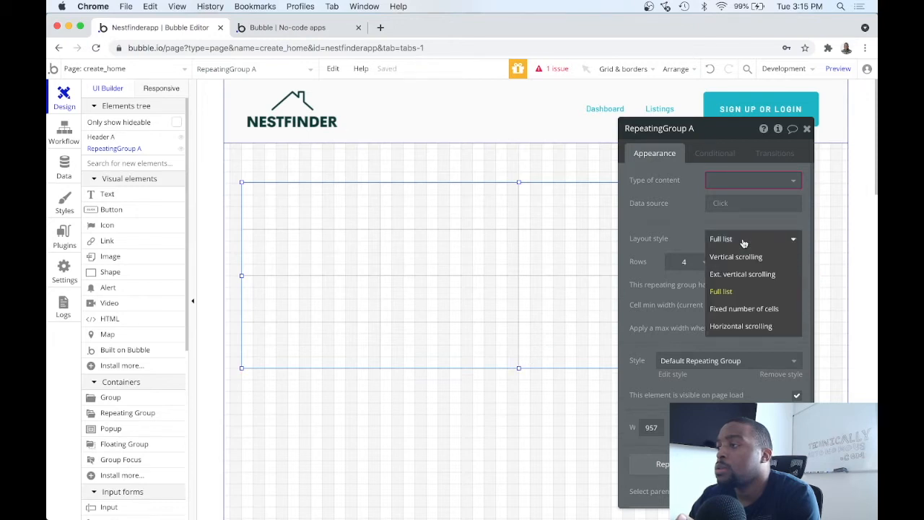
pyautogui.click(740, 325)
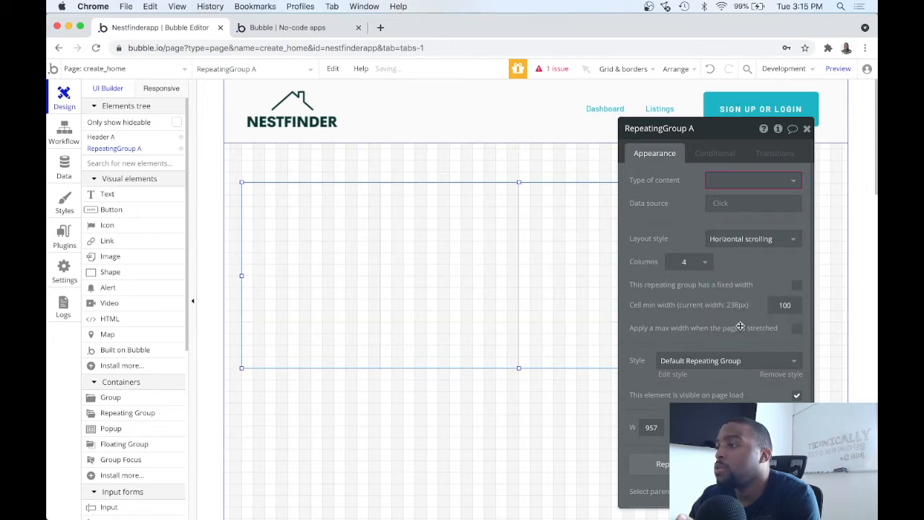
pyautogui.moveTo(518, 367); pyautogui.dragTo(515, 291)
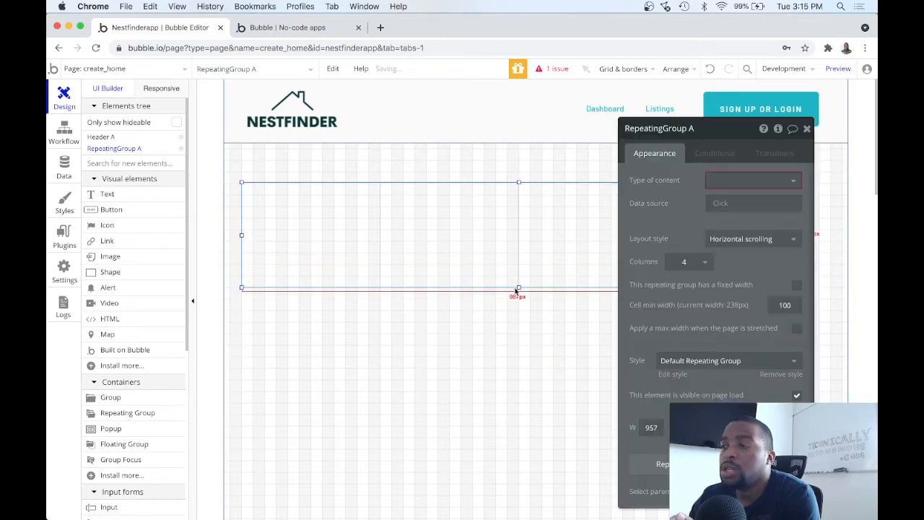
pyautogui.moveTo(529, 251); pyautogui.dragTo(530, 254)
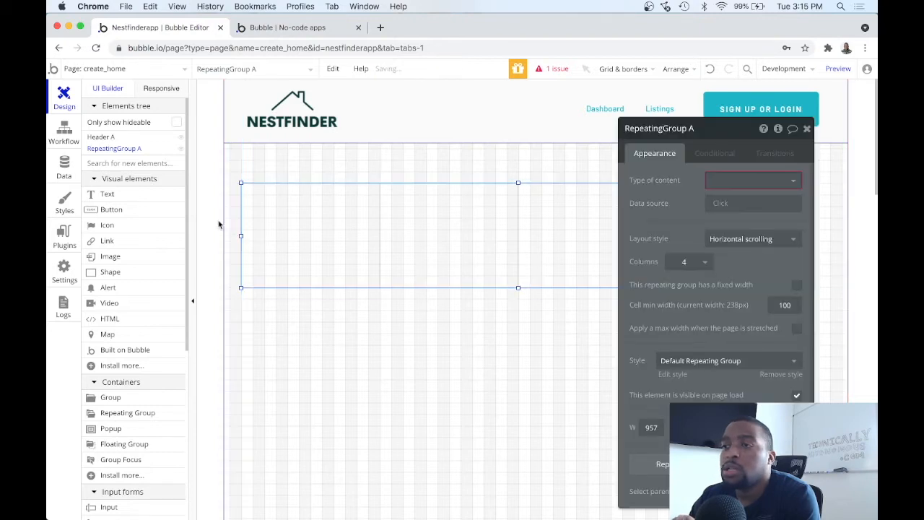
# Draw a button about 157 by 38 px between the header and the repeating group, captioned "Add Images"
pyautogui.click(141, 209)
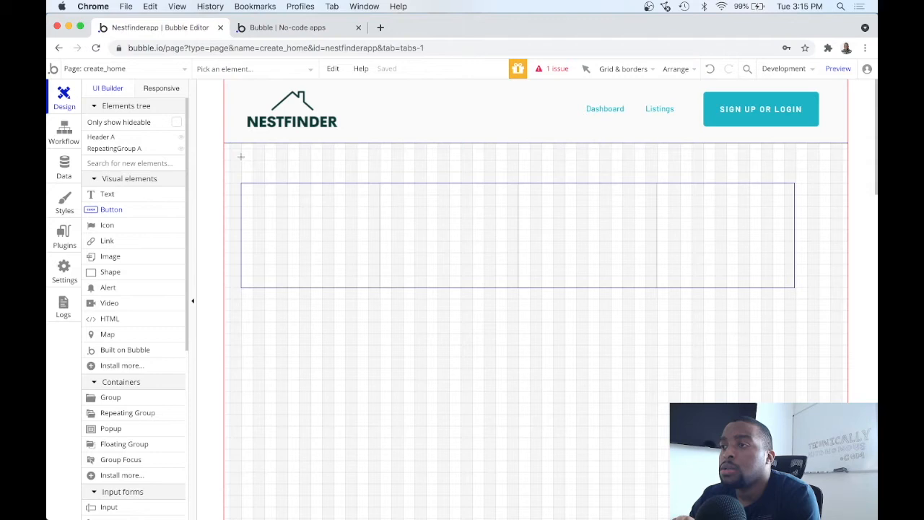
pyautogui.moveTo(242, 158)
pyautogui.mouseDown()
pyautogui.moveTo(374, 177)
pyautogui.moveTo(304, 177)
pyautogui.moveTo(334, 181)
pyautogui.mouseUp()
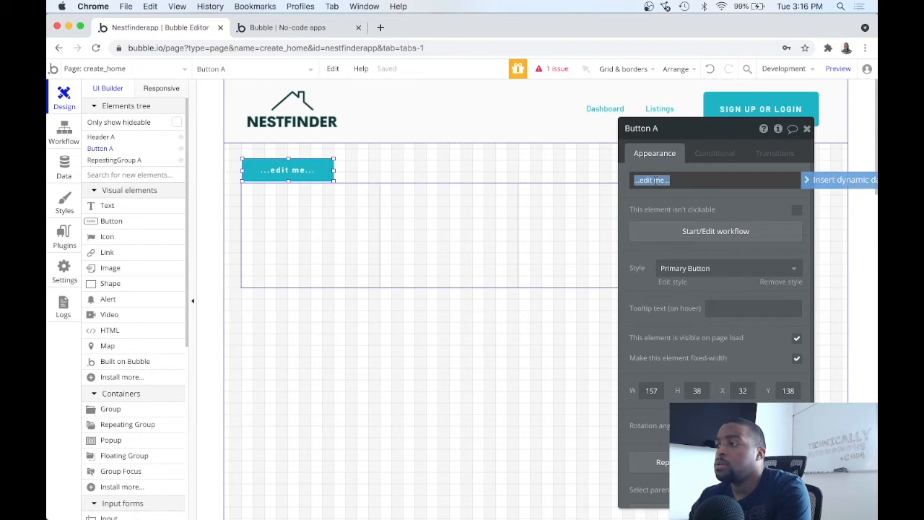
pyautogui.write('Add Images')
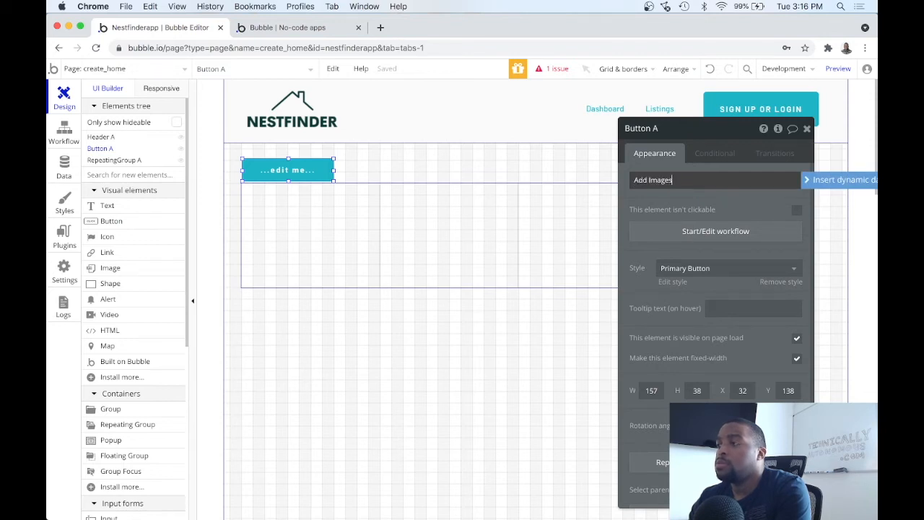
pyautogui.press('Return')
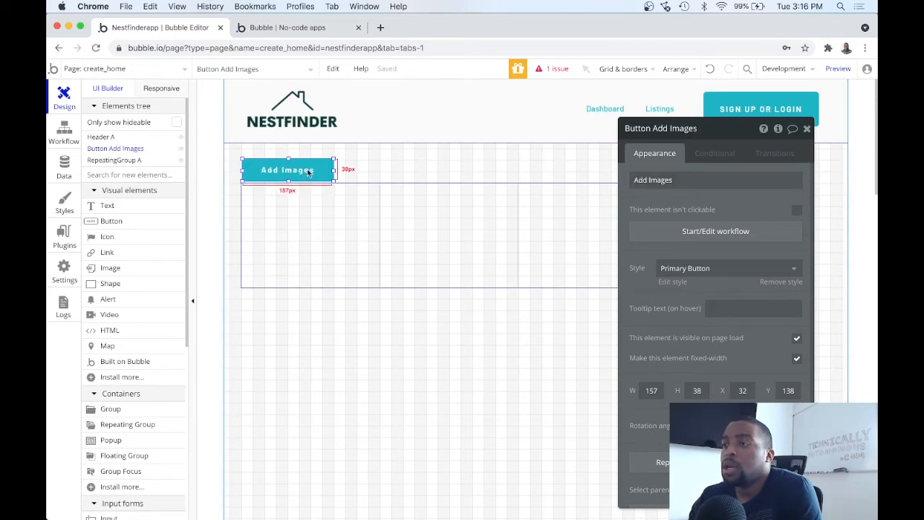
# Move the repeating group down slightly and align the Add Images button with its left edge, leaving a small gap between them
pyautogui.moveTo(311, 172); pyautogui.dragTo(310, 173)
pyautogui.click(370, 200)
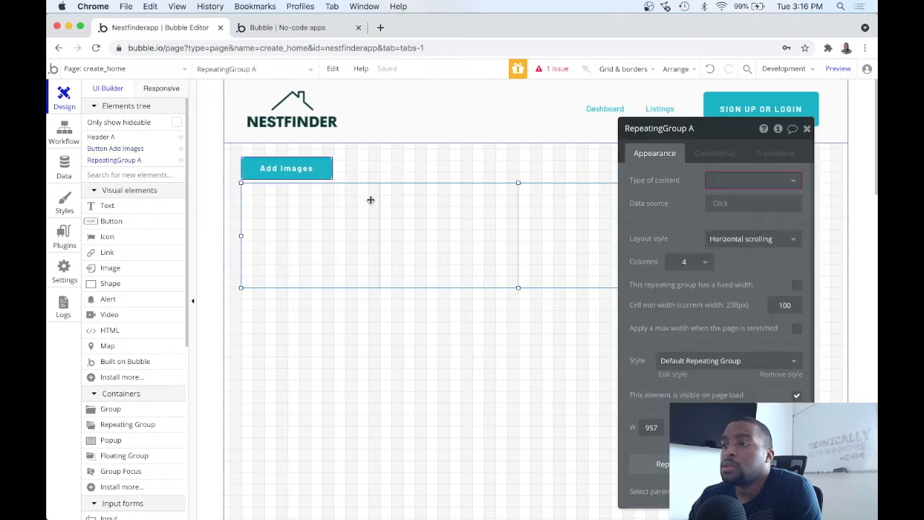
pyautogui.moveTo(370, 202); pyautogui.dragTo(371, 209)
pyautogui.click(305, 177)
pyautogui.moveTo(304, 177); pyautogui.dragTo(307, 181)
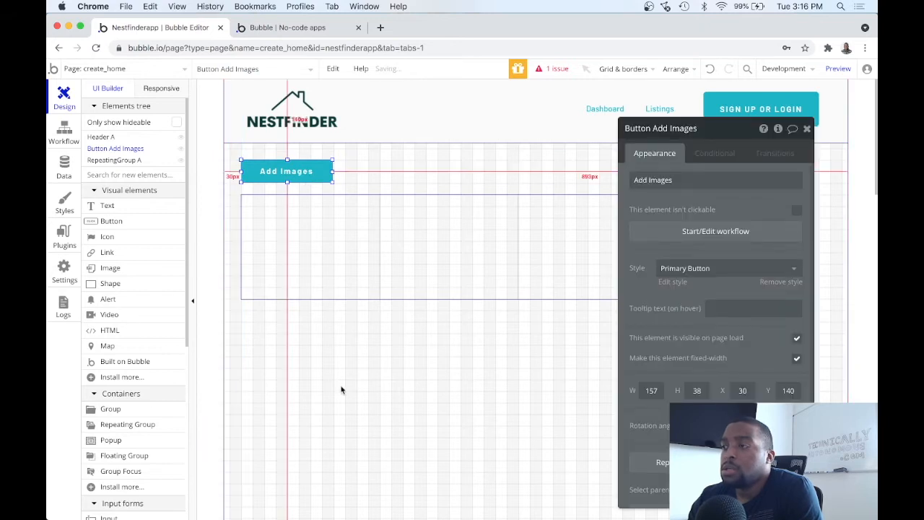
pyautogui.click(352, 349)
pyautogui.click(806, 130)
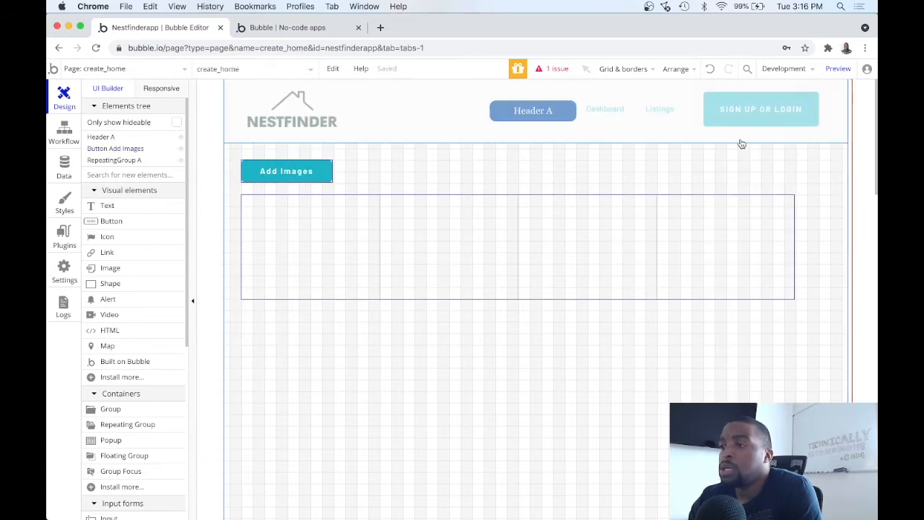
# Draw an input about 278 by 36 px below the repeating group and name it "Input Field - Address"
pyautogui.scroll(-4, 125, 262)
pyautogui.scroll(-3, 126, 264)
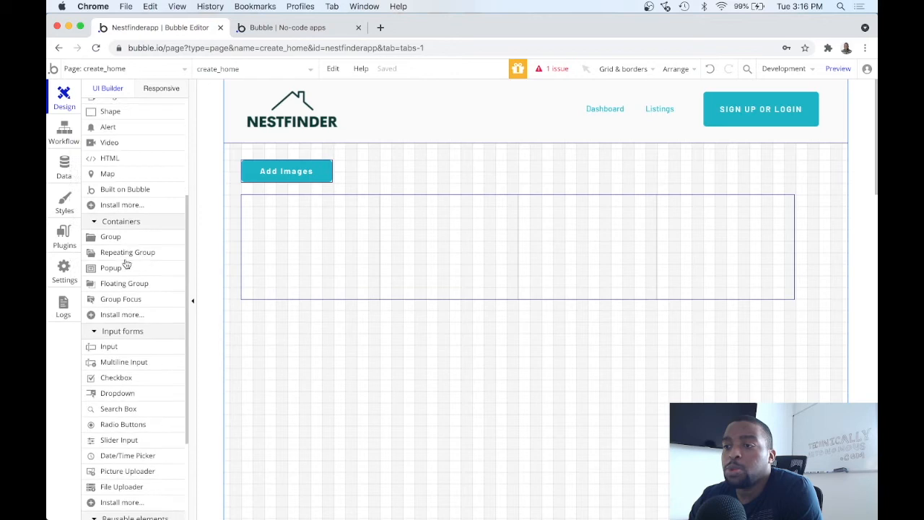
pyautogui.click(124, 307)
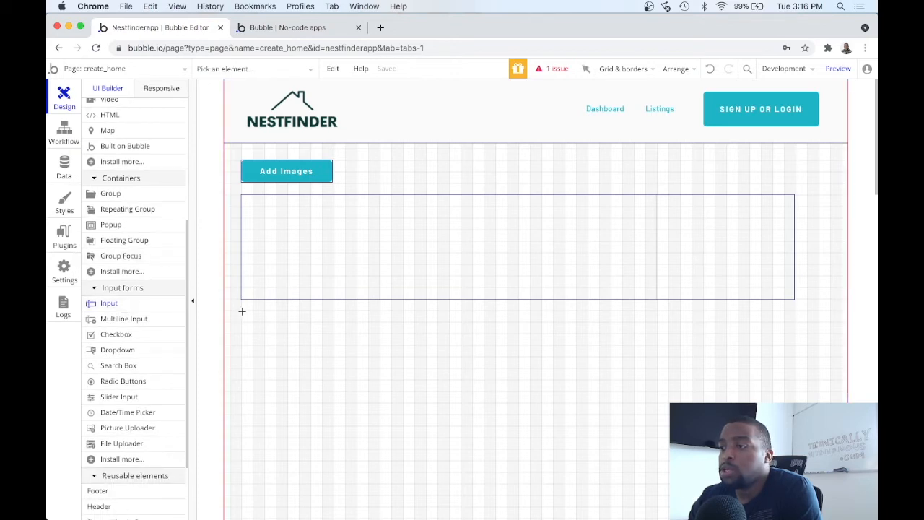
pyautogui.moveTo(242, 310)
pyautogui.mouseDown()
pyautogui.moveTo(452, 347)
pyautogui.moveTo(453, 340)
pyautogui.moveTo(400, 329)
pyautogui.moveTo(363, 336)
pyautogui.moveTo(363, 346)
pyautogui.moveTo(368, 338)
pyautogui.mouseUp()
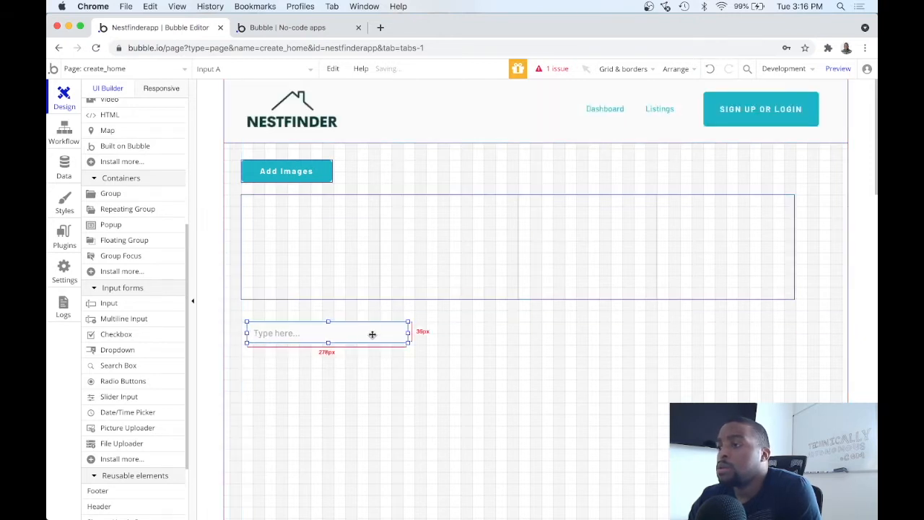
pyautogui.doubleClick(371, 332)
pyautogui.click(670, 128)
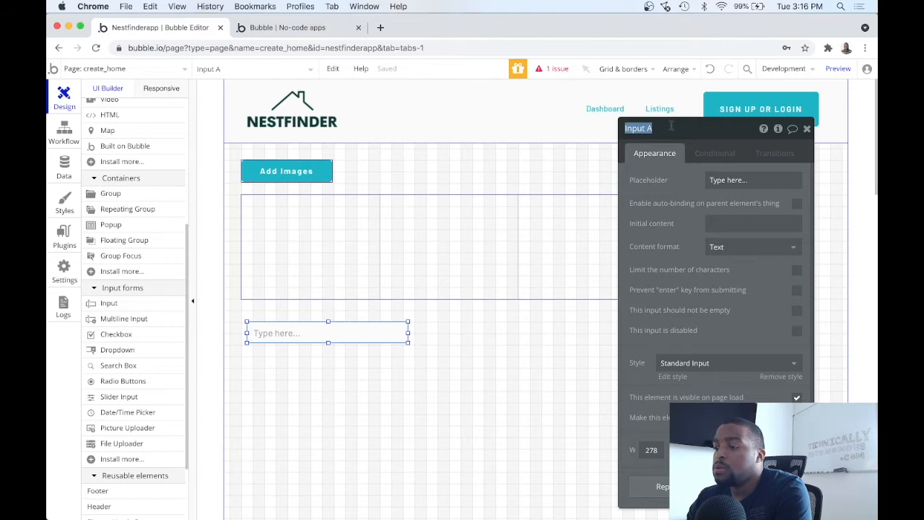
pyautogui.write('Addre')
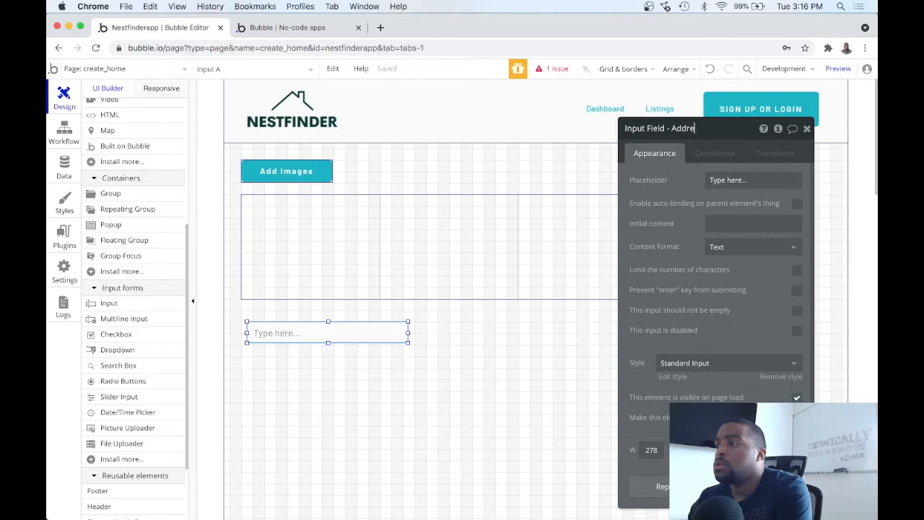
pyautogui.write('ss')
pyautogui.click(464, 375)
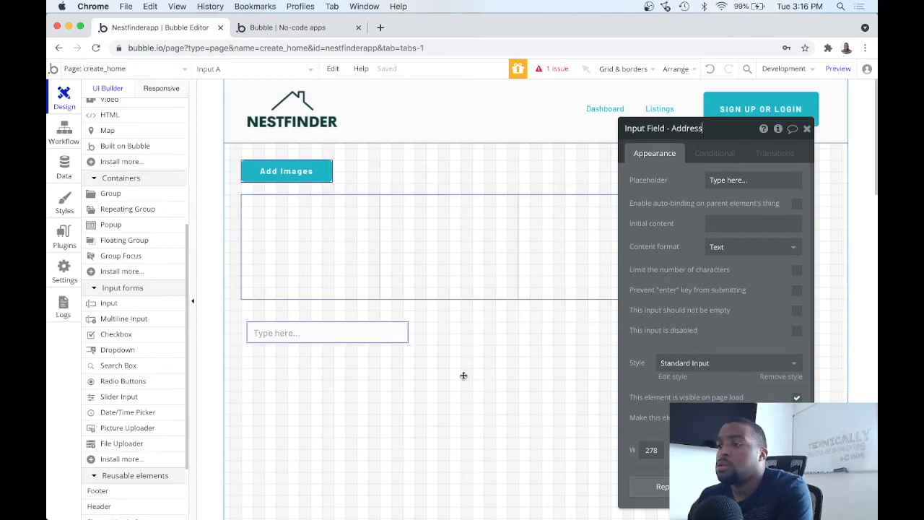
# Draw a text element about 144 by 18 px above the address input, reading "Address"
pyautogui.scroll(5, 127, 240)
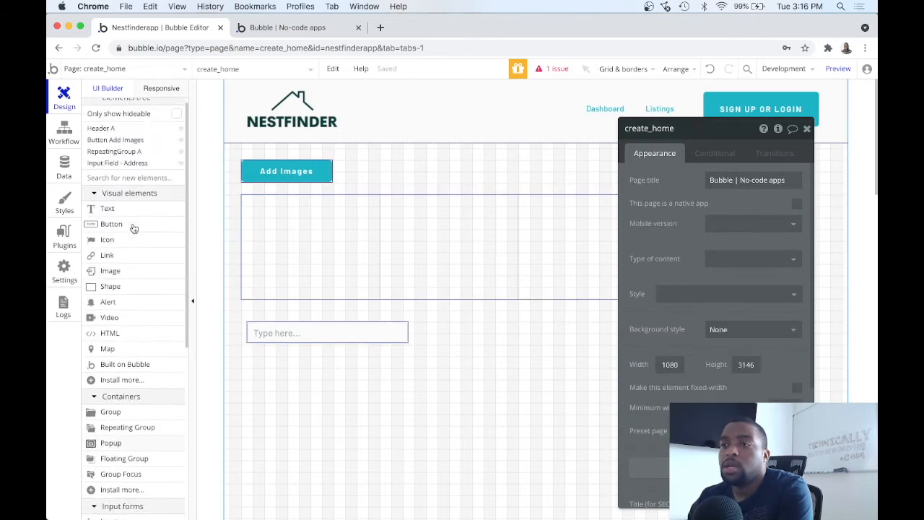
pyautogui.click(126, 217)
pyautogui.moveTo(250, 307)
pyautogui.mouseDown()
pyautogui.moveTo(351, 311)
pyautogui.moveTo(335, 318)
pyautogui.mouseUp()
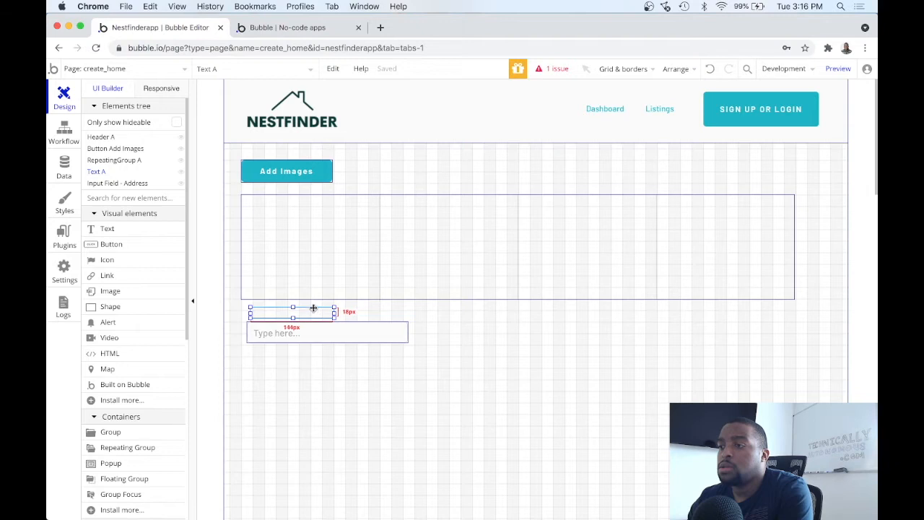
pyautogui.doubleClick(313, 311)
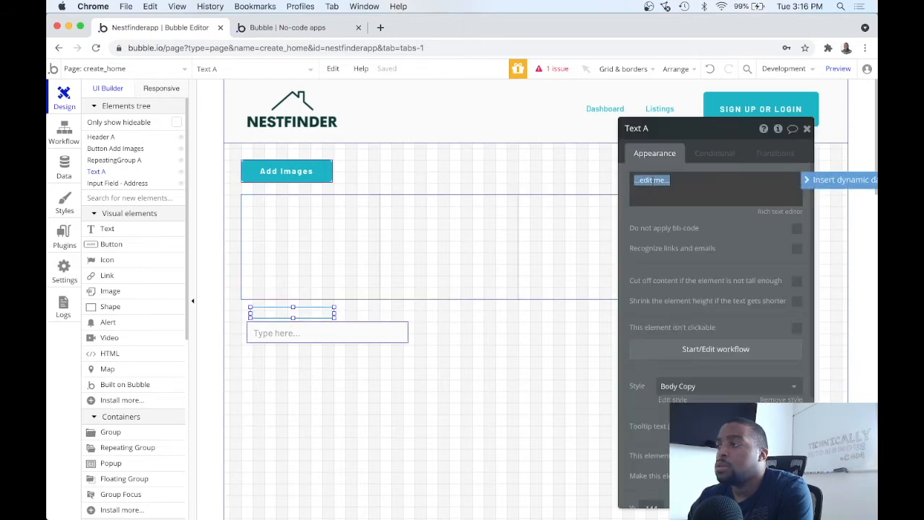
pyautogui.write('A')
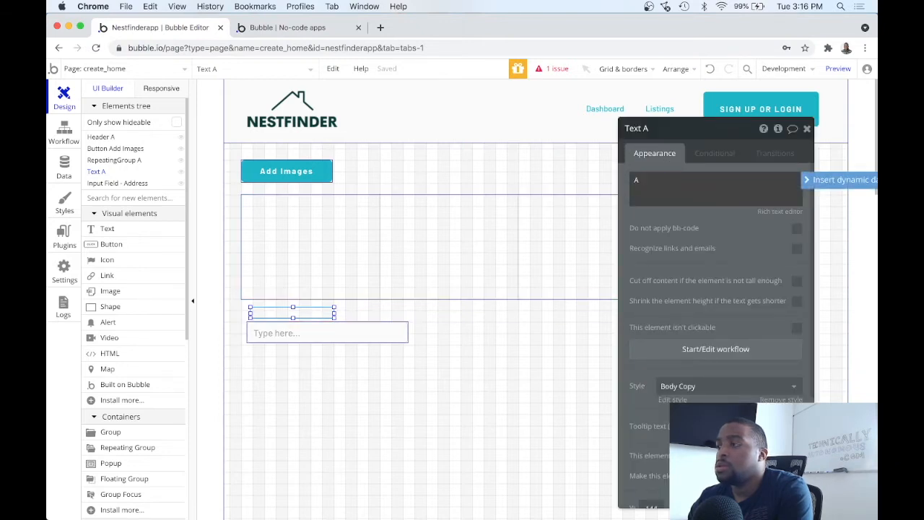
pyautogui.write('ddress')
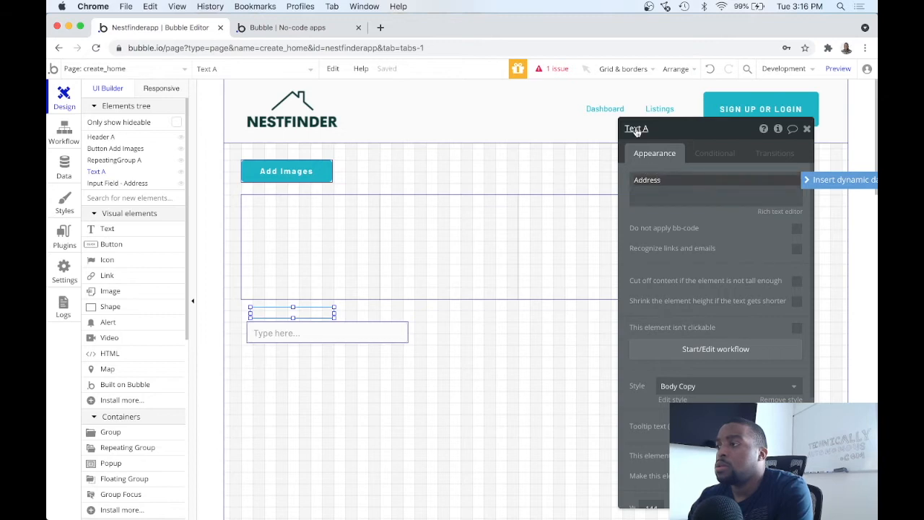
# Rename the Address text element as "Label - Address"
pyautogui.click(634, 128)
pyautogui.press('Left')
pyautogui.write('Label -')
pyautogui.hotkey('alt', 'Right')
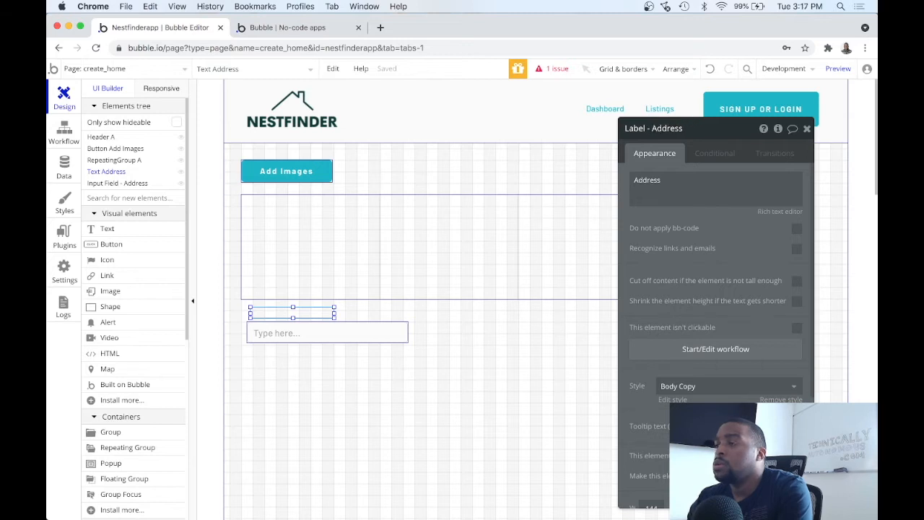
pyautogui.click(344, 370)
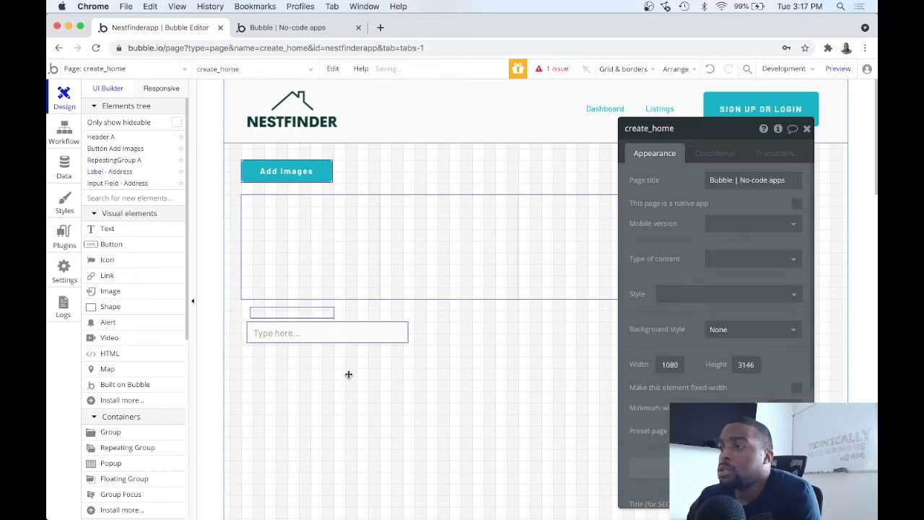
# Enlarge the Address label until its text fits, and align label and input with the repeating group's left edge, the input below the label
pyautogui.moveTo(340, 336)
pyautogui.mouseDown()
pyautogui.moveTo(343, 345)
pyautogui.moveTo(334, 346)
pyautogui.mouseUp()
pyautogui.click(303, 316)
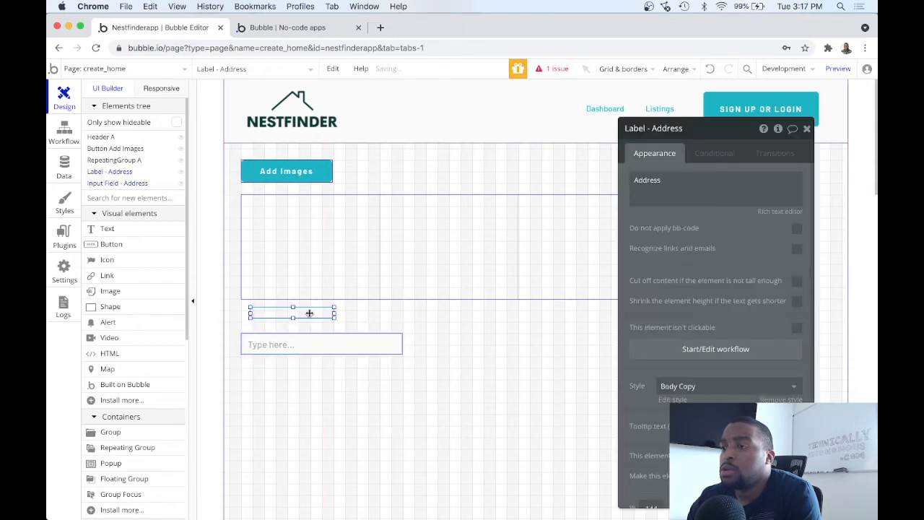
pyautogui.moveTo(250, 319); pyautogui.dragTo(244, 329)
pyautogui.moveTo(333, 316); pyautogui.dragTo(334, 350)
pyautogui.click(335, 351)
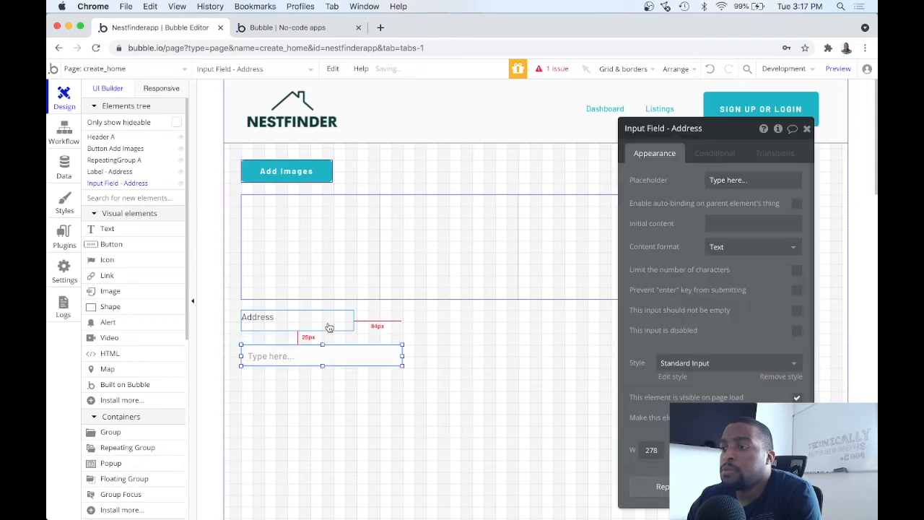
# Make the Address label slightly taller, about 40 px, and narrow the address input to 268 px
pyautogui.click(325, 324)
pyautogui.moveTo(299, 331); pyautogui.dragTo(299, 333)
pyautogui.click(401, 357)
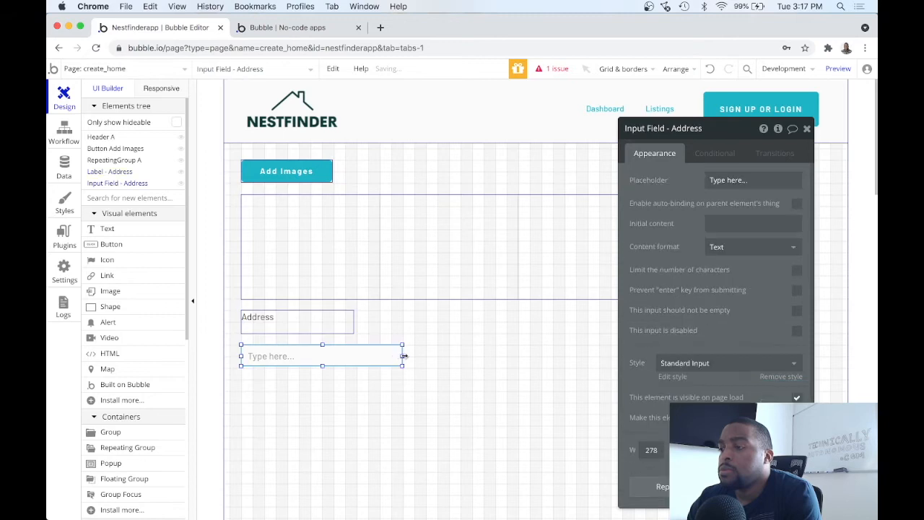
pyautogui.moveTo(403, 356); pyautogui.dragTo(396, 356)
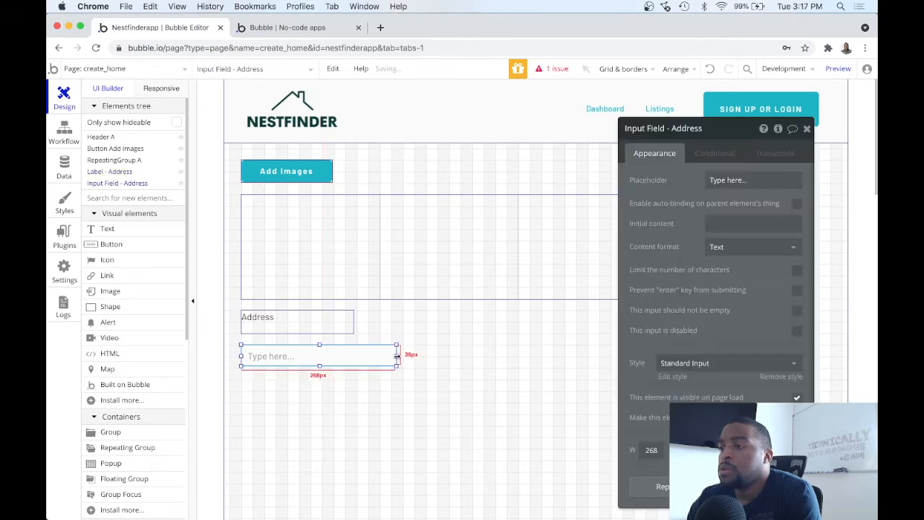
# Duplicate the Address label and its input together, and place the copies beside the originals in the same row
pyautogui.click(340, 325)
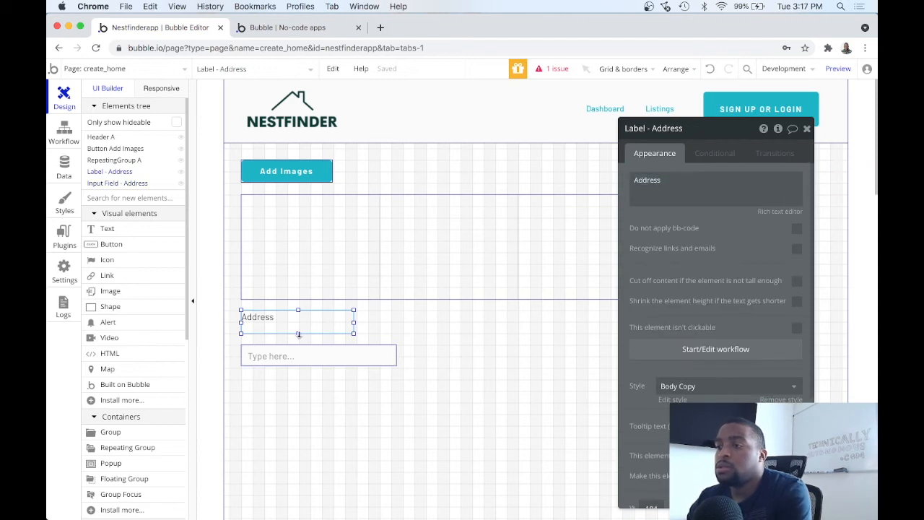
pyautogui.keyDown('shift'); pyautogui.click(357, 356); pyautogui.keyUp('shift')
pyautogui.press('super+c')
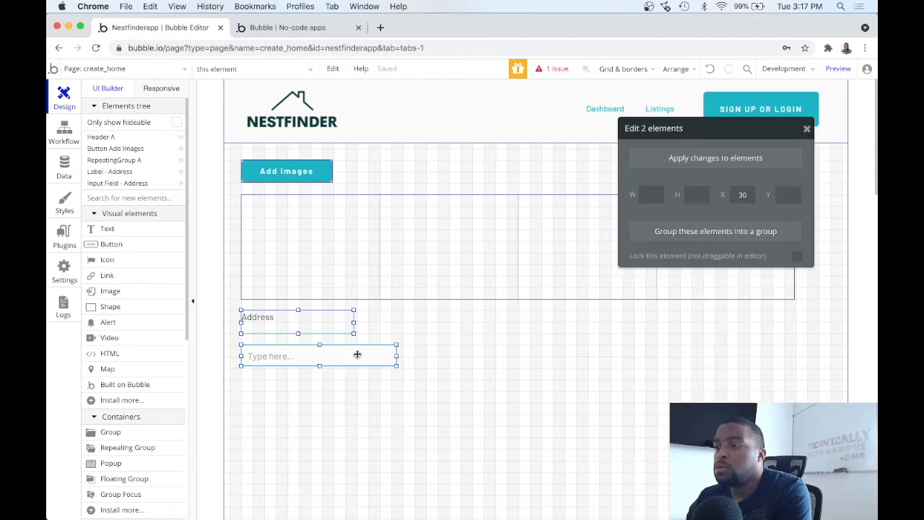
pyautogui.press('super+v')
pyautogui.moveTo(340, 336); pyautogui.dragTo(508, 330)
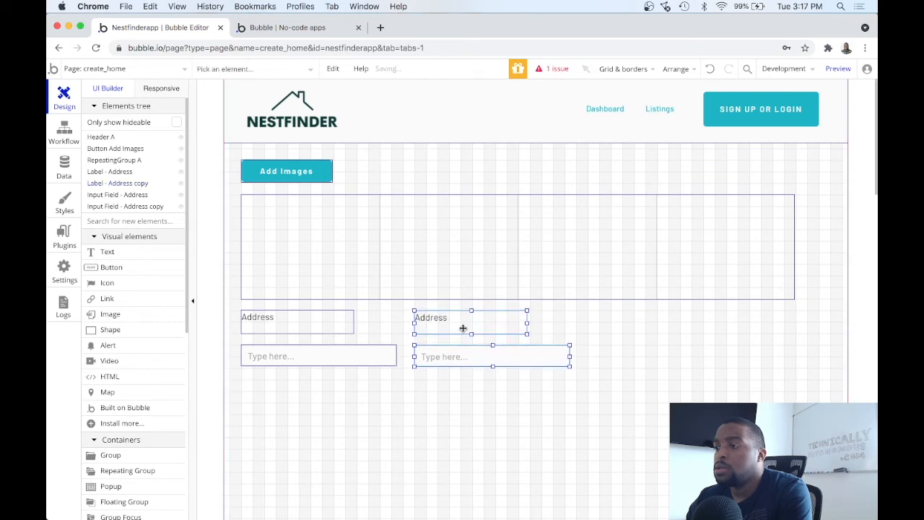
# Change the text of the copied Address label to "City"
pyautogui.doubleClick(444, 322)
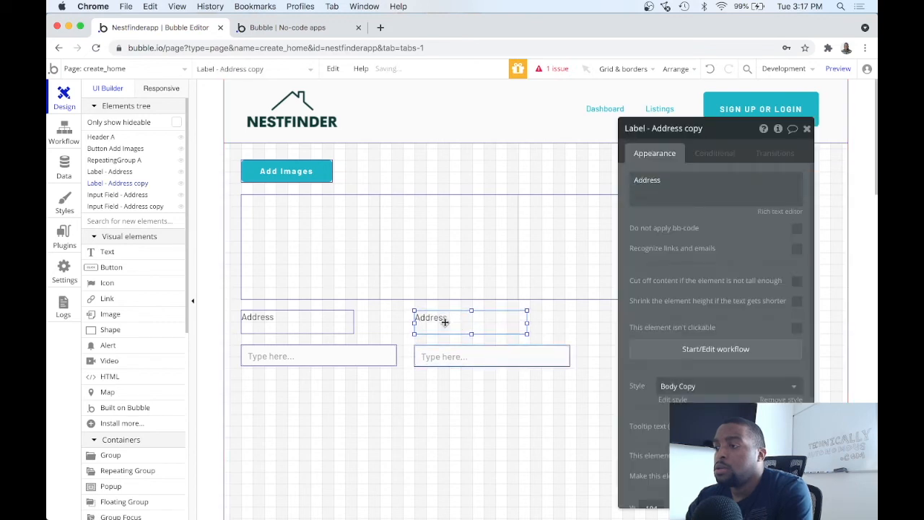
pyautogui.doubleClick(647, 180)
pyautogui.write('C')
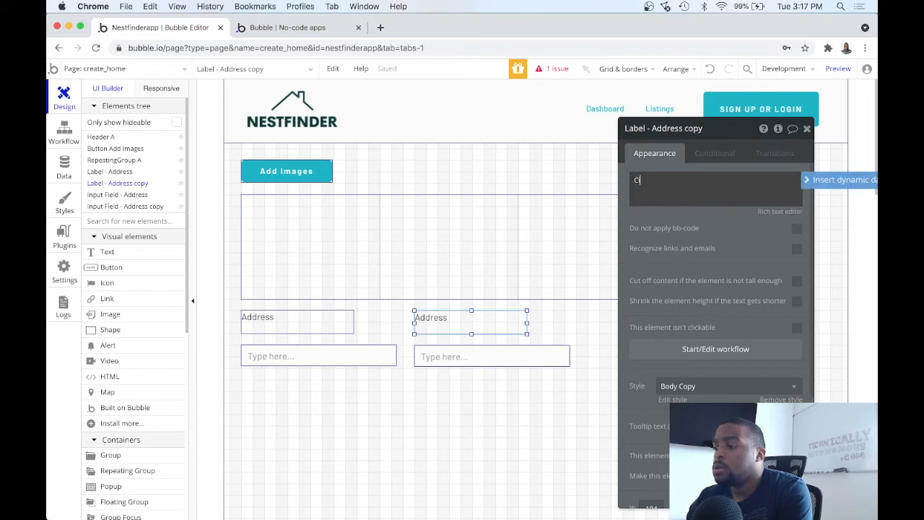
pyautogui.write('ity')
# Clear the placeholder of the input below the City label and rename that input "Input Field - City"
pyautogui.click(449, 358)
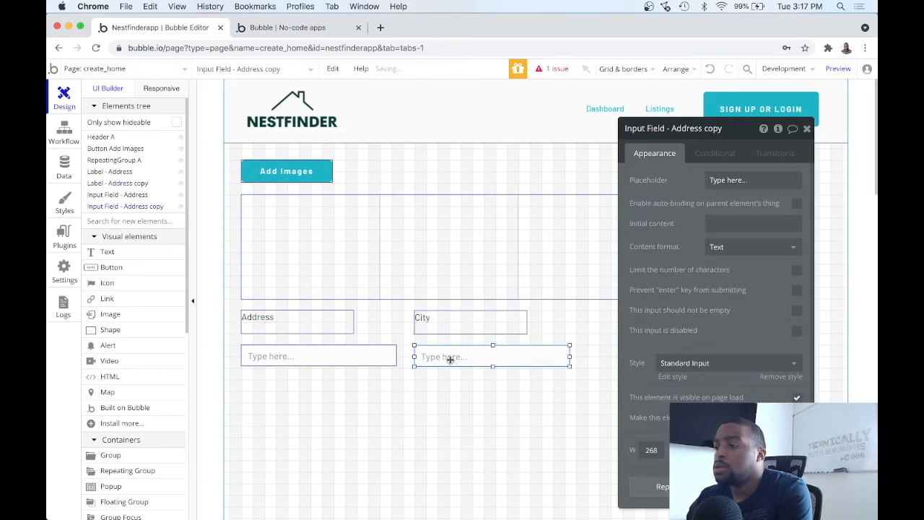
pyautogui.tripleClick(711, 180)
pyautogui.press('BackSpace')
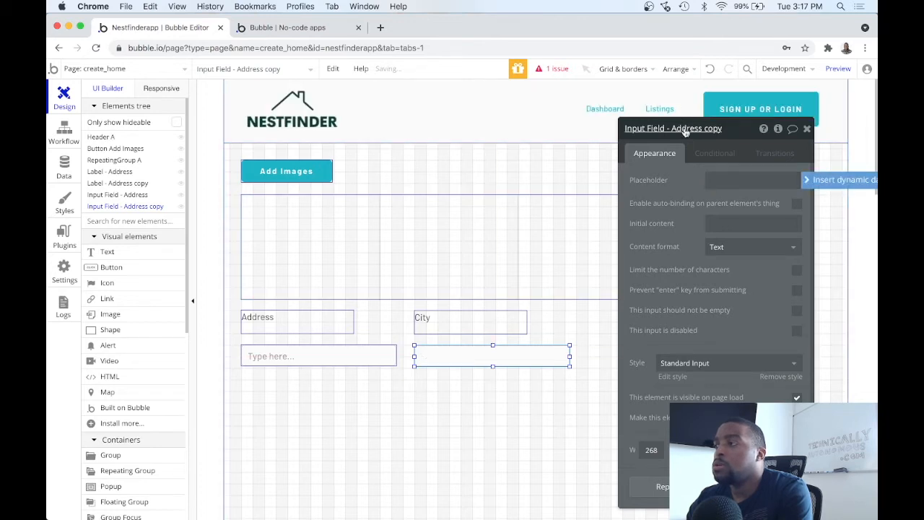
pyautogui.doubleClick(686, 127)
pyautogui.click(713, 128)
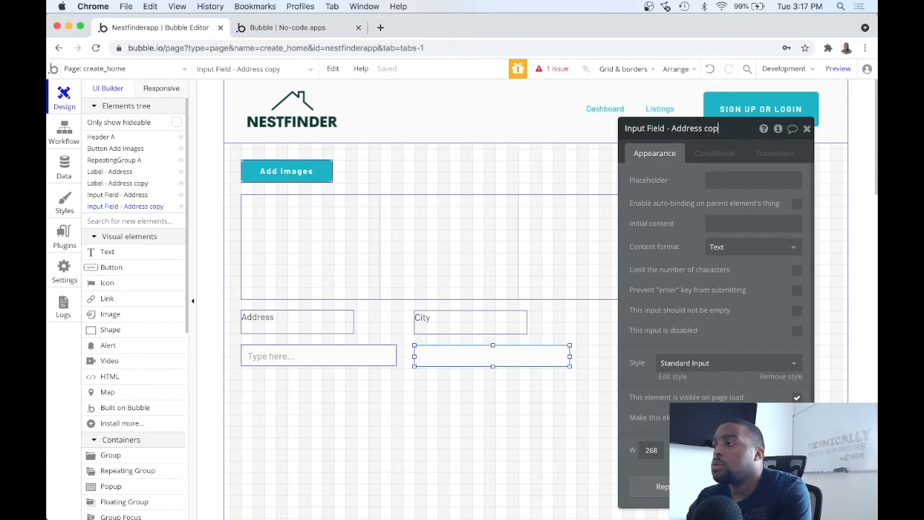
pyautogui.press('BackSpace')
pyautogui.write('City')
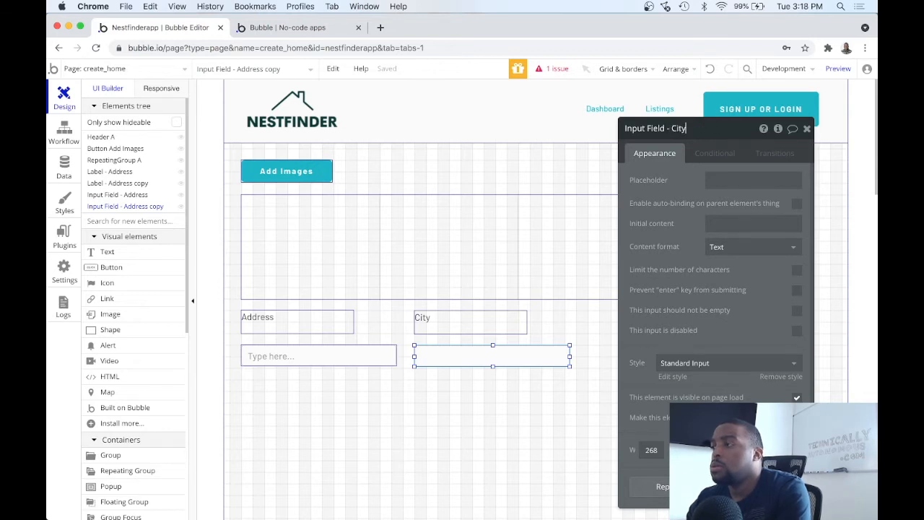
# Clear the placeholder of the address input and move its property editor aside
pyautogui.click(287, 356)
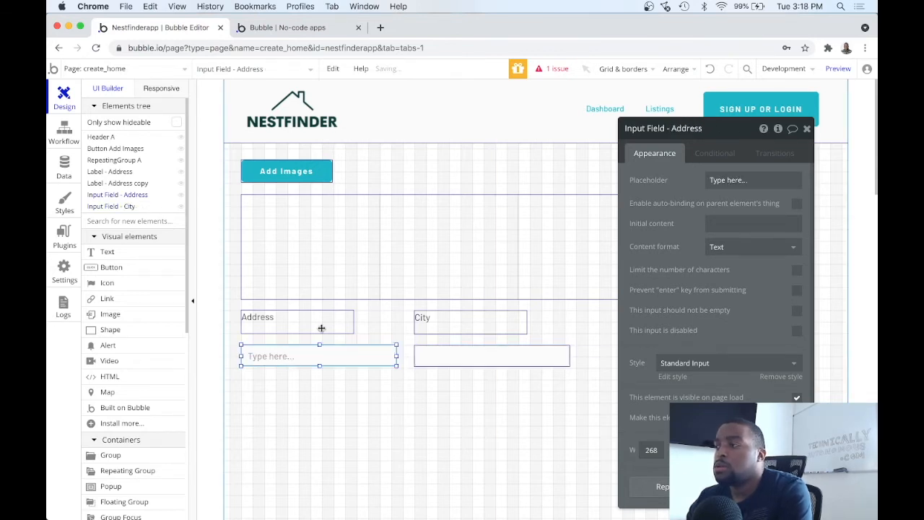
pyautogui.tripleClick(751, 182)
pyautogui.press('BackSpace')
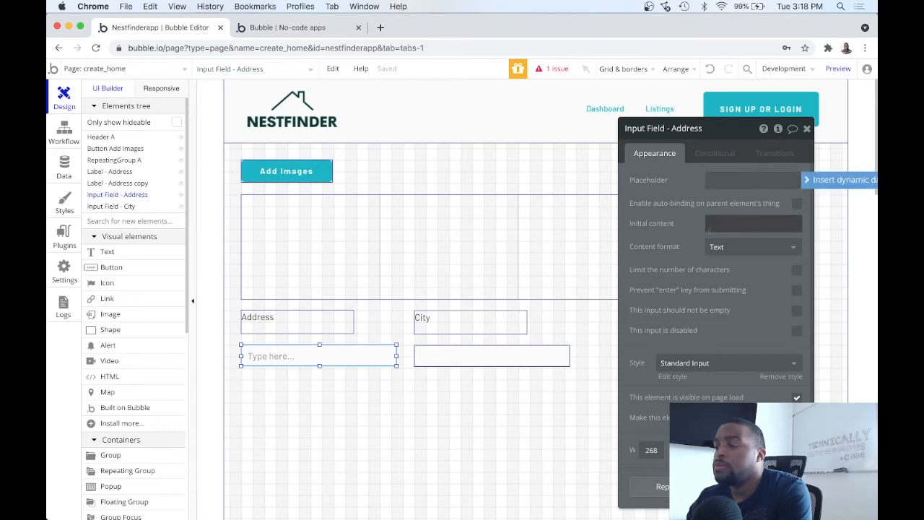
pyautogui.moveTo(728, 130); pyautogui.dragTo(772, 143)
# Duplicate the City label and its input together, and place the copies as a third column in the same row
pyautogui.click(475, 330)
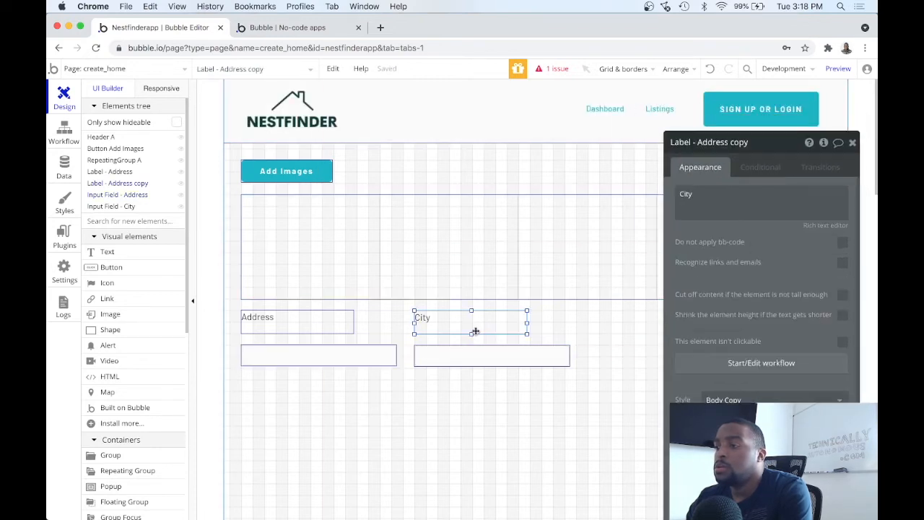
pyautogui.keyDown('shift'); pyautogui.click(482, 364); pyautogui.keyUp('shift')
pyautogui.press('super+c')
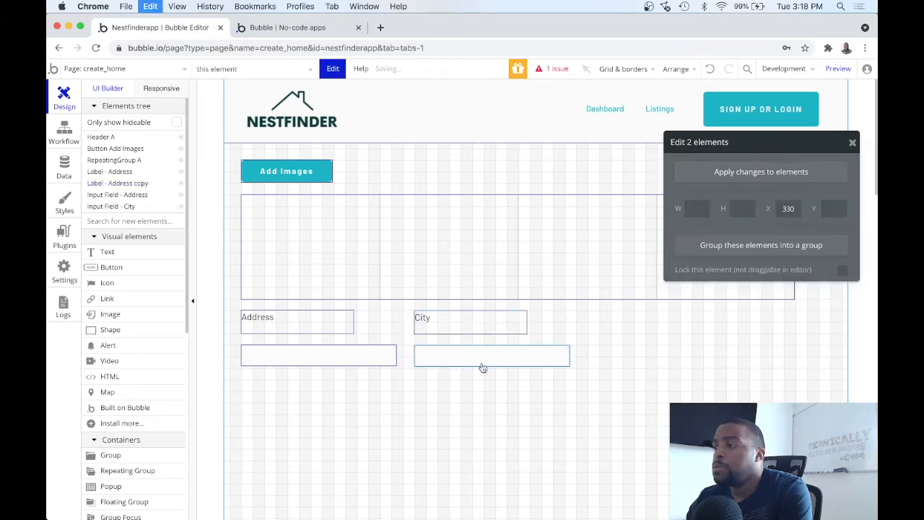
pyautogui.press('super+v')
pyautogui.moveTo(505, 359); pyautogui.dragTo(673, 352)
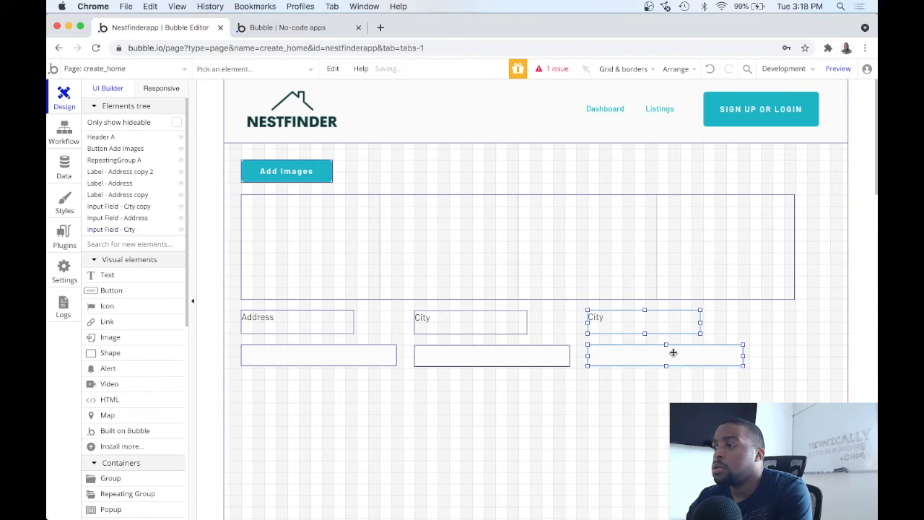
# Change the text of the third column's label to "State"
pyautogui.doubleClick(627, 328)
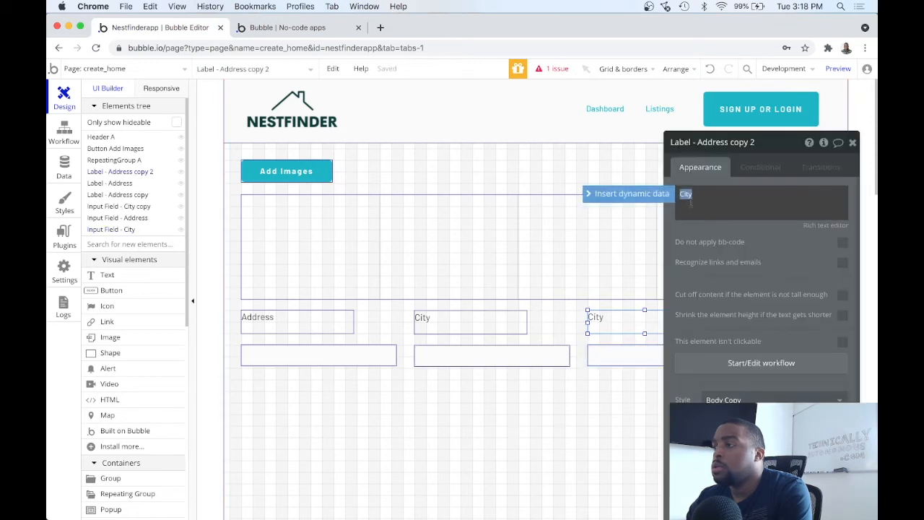
pyautogui.click(689, 201)
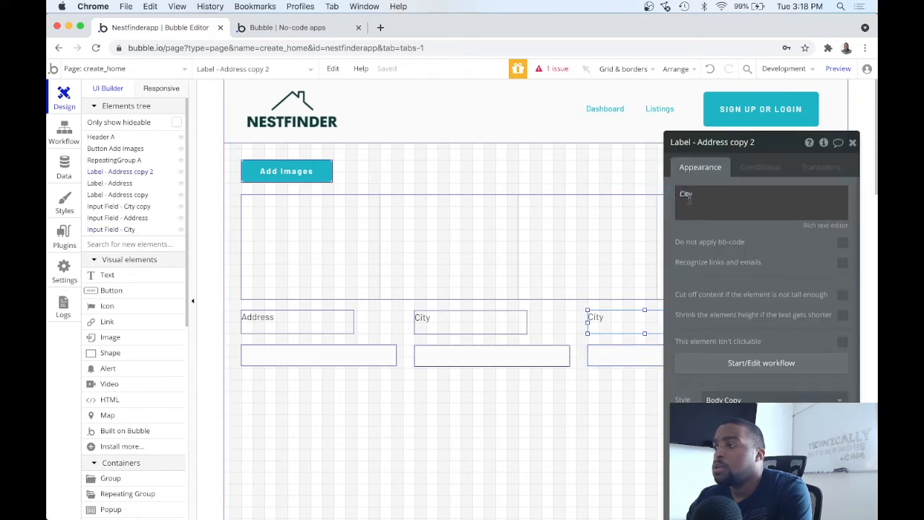
pyautogui.doubleClick(688, 195)
pyautogui.write('State')
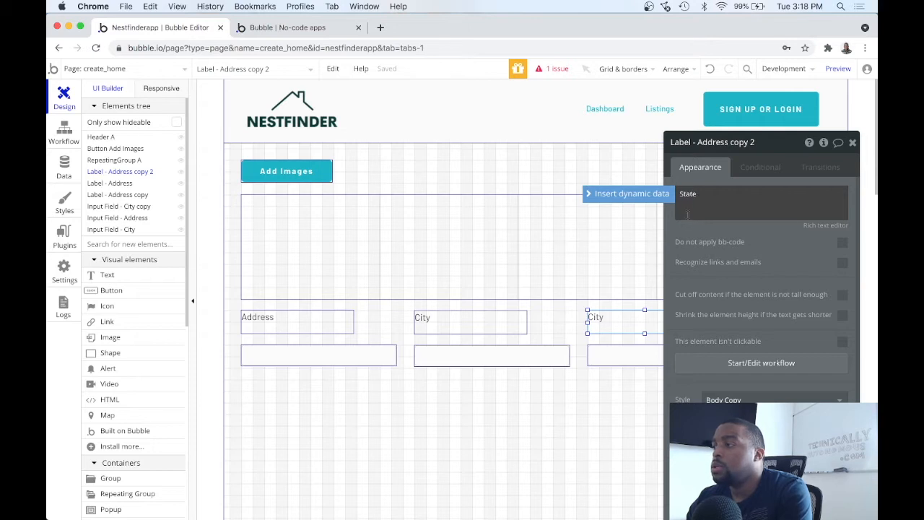
# Rename the input below the State label as "Input Field - State" and close the property editor
pyautogui.click(614, 353)
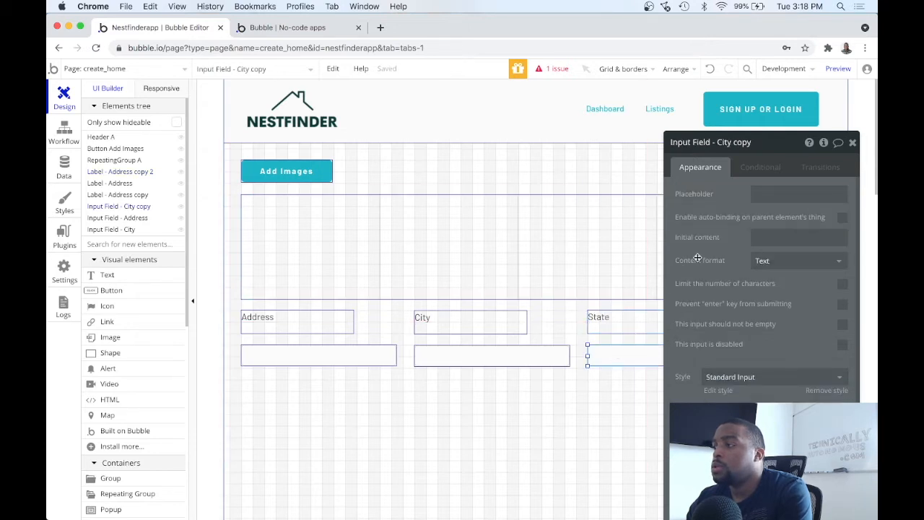
pyautogui.click(753, 194)
pyautogui.click(607, 346)
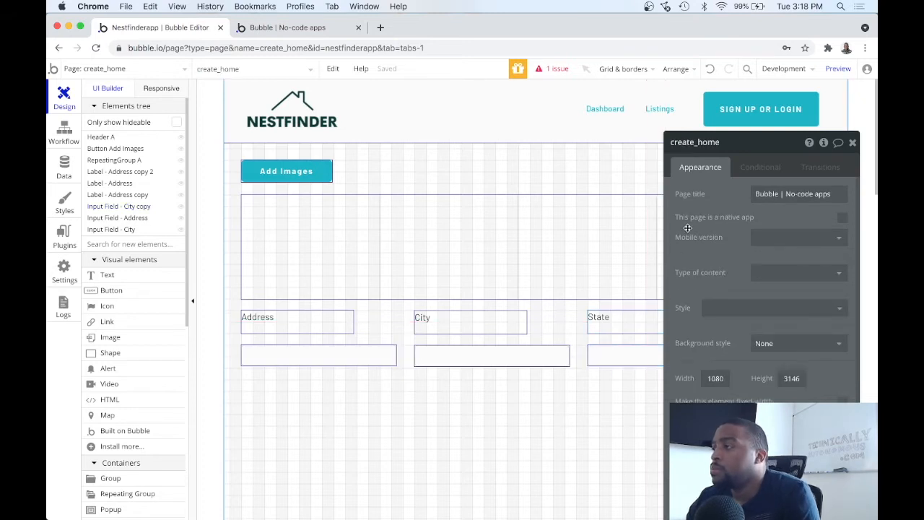
pyautogui.click(610, 352)
pyautogui.click(697, 143)
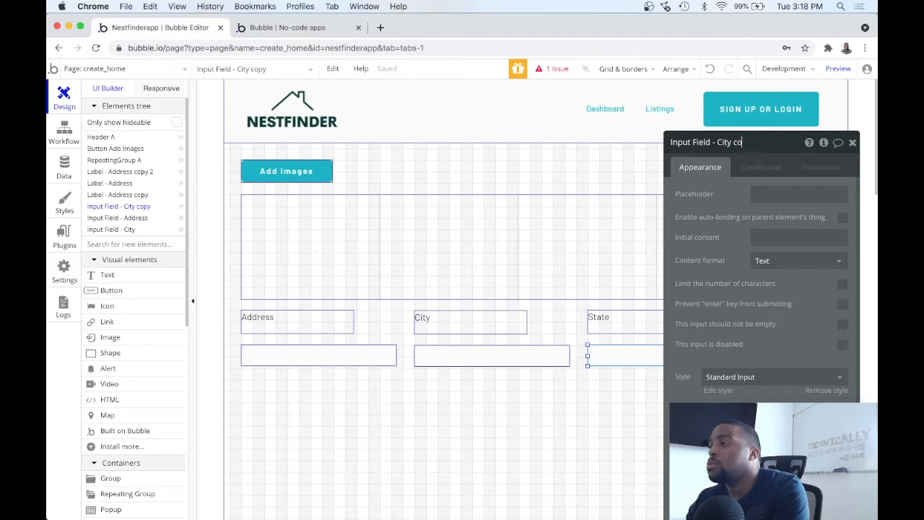
pyautogui.write('State')
pyautogui.click(546, 355)
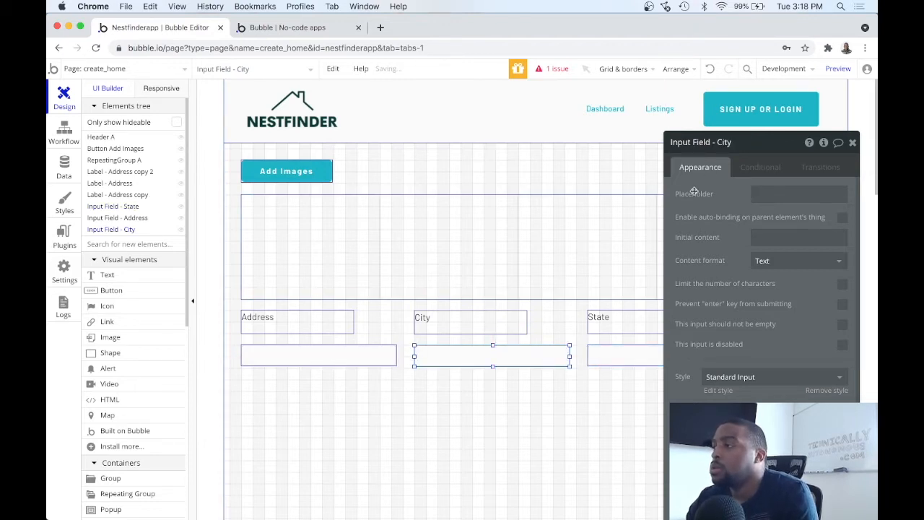
pyautogui.click(853, 142)
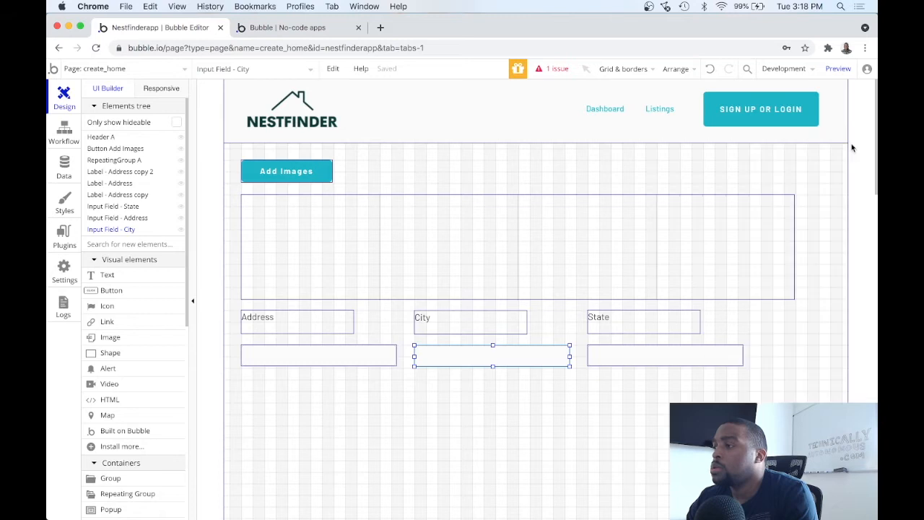
# Narrow the State input and the State label to about 160 px wide each
pyautogui.click(694, 351)
pyautogui.moveTo(743, 355); pyautogui.dragTo(680, 355)
pyautogui.click(693, 318)
pyautogui.moveTo(700, 321); pyautogui.dragTo(680, 323)
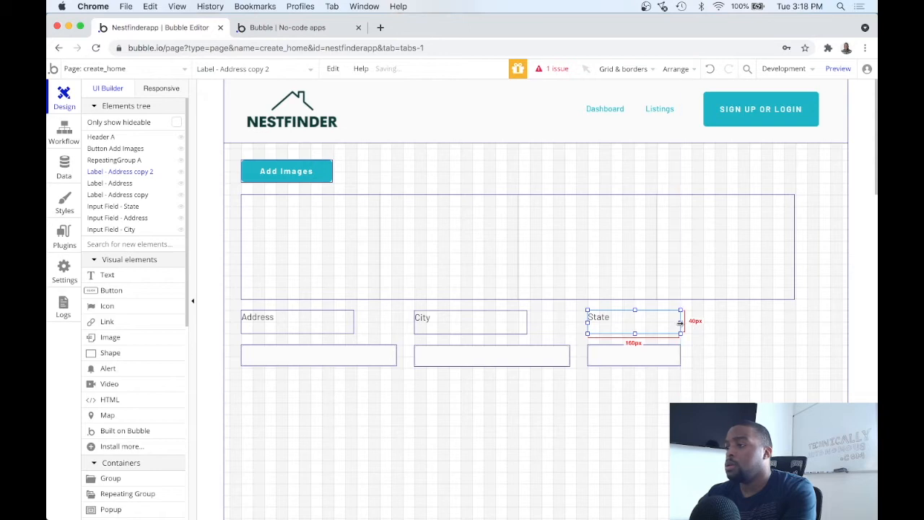
# Duplicate the narrowed State label and input together, and place the copies as a fourth column in the row
pyautogui.keyDown('shift'); pyautogui.click(637, 360); pyautogui.keyUp('shift')
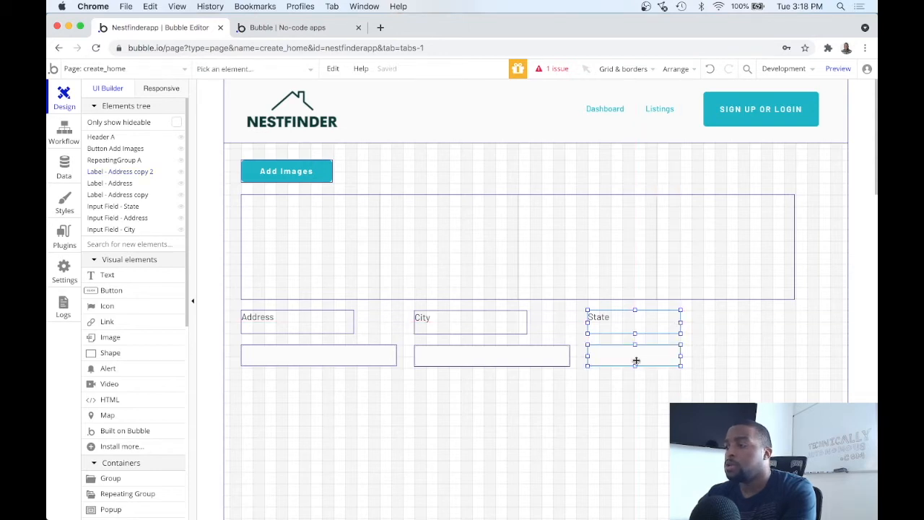
pyautogui.press('super+c')
pyautogui.press('super+v')
pyautogui.moveTo(636, 360); pyautogui.dragTo(738, 356)
# Rename the fourth column's label element as "Label - Zip Code"
pyautogui.click(707, 320)
pyautogui.doubleClick(707, 320)
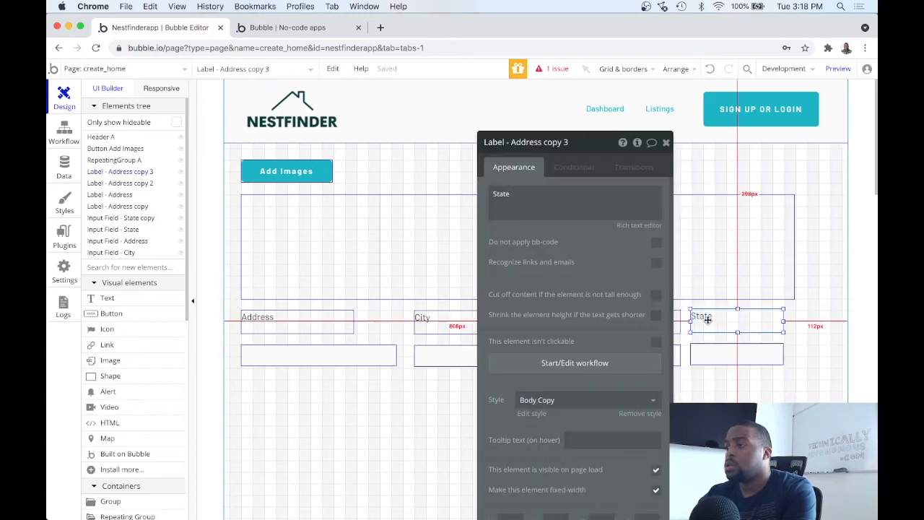
pyautogui.click(520, 142)
pyautogui.press('Right')
pyautogui.press('BackSpace')
pyautogui.press('BackSpace')
pyautogui.press('BackSpace')
pyautogui.press('BackSpace')
pyautogui.press('BackSpace')
pyautogui.press('BackSpace')
pyautogui.press('BackSpace')
pyautogui.write('Zip Code')
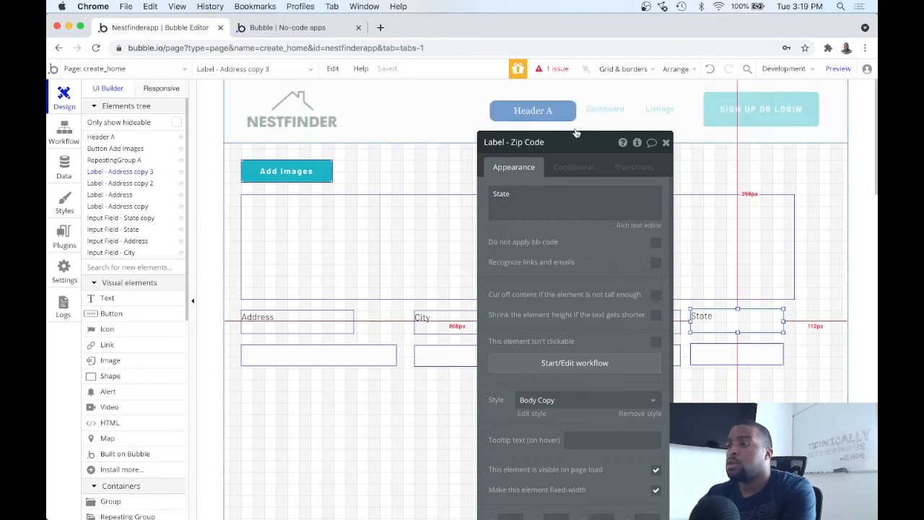
# Change the displayed text of the fourth column's label to "Zip Code" and close the property editor
pyautogui.click(540, 201)
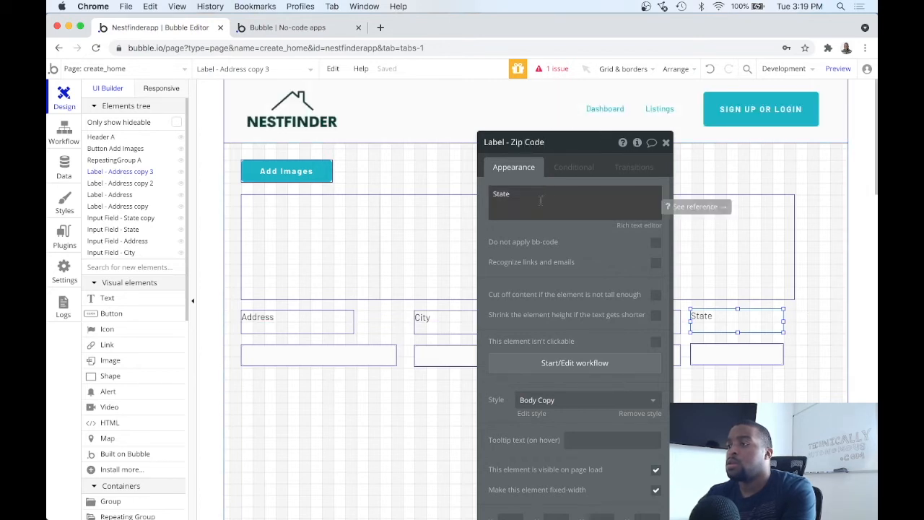
pyautogui.tripleClick(540, 201)
pyautogui.write('Zip Code')
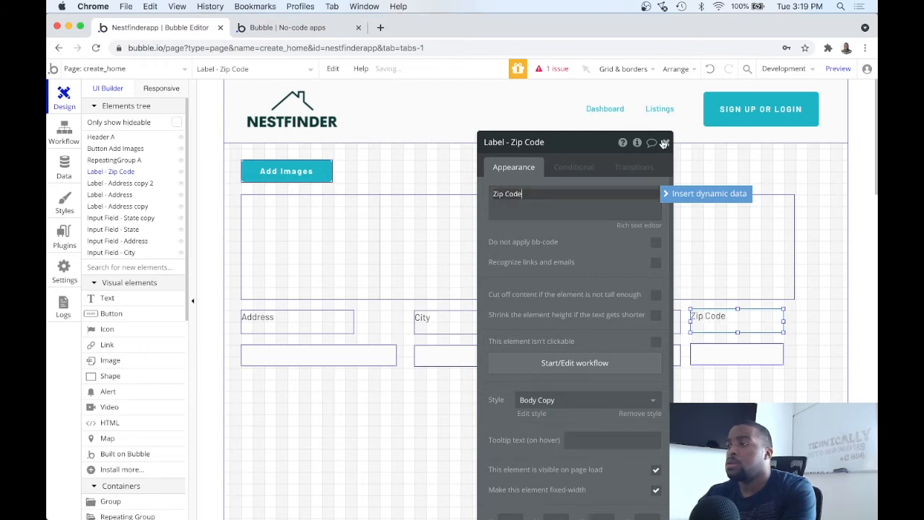
pyautogui.click(666, 144)
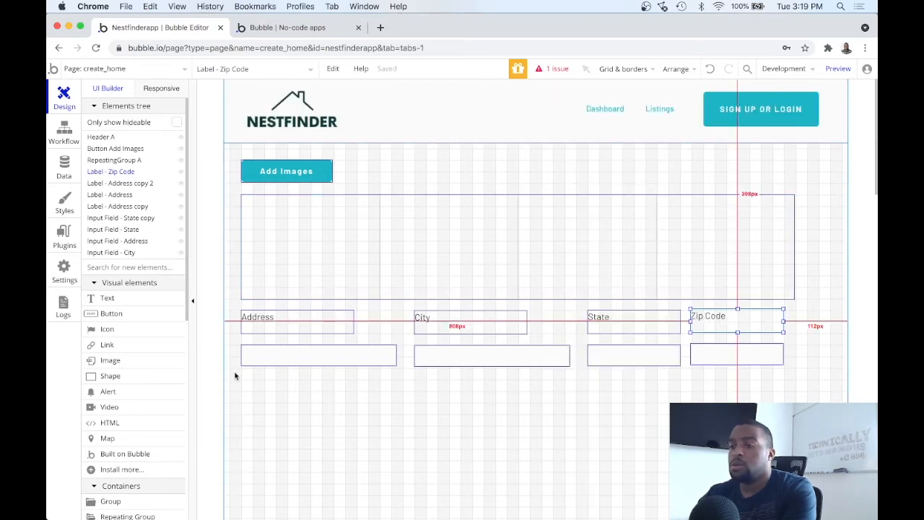
# Duplicate the State label and input, and place the copies below the address input, aligned with its left edge
pyautogui.click(272, 329)
pyautogui.click(656, 325)
pyautogui.keyDown('shift'); pyautogui.click(643, 354); pyautogui.keyUp('shift')
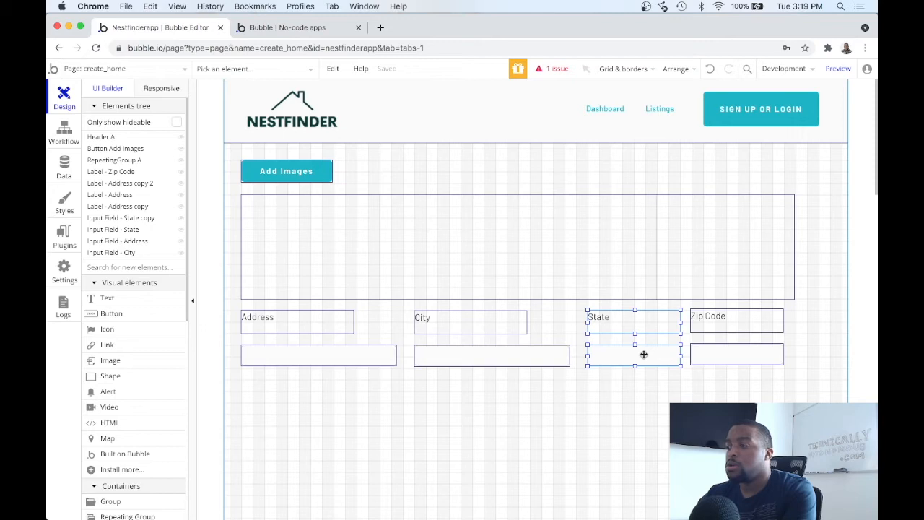
pyautogui.hotkey('ctrl', 'c')
pyautogui.hotkey('ctrl', 'v')
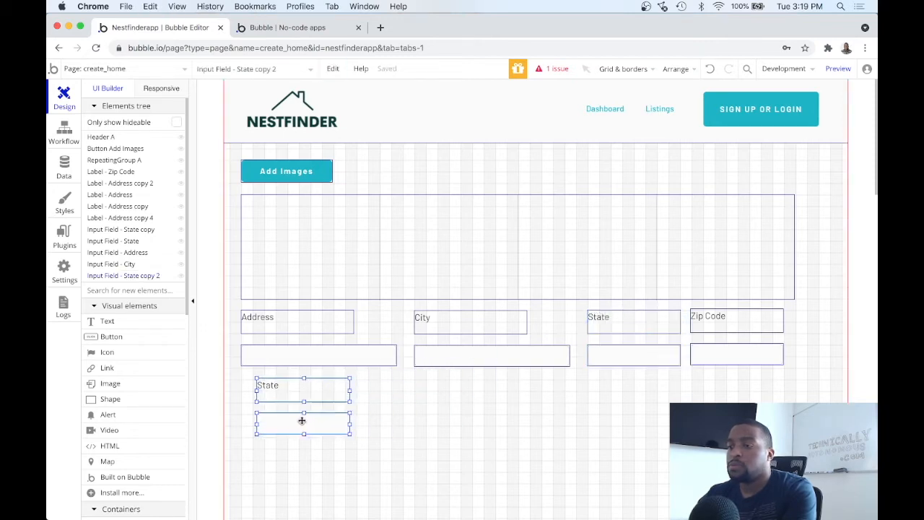
pyautogui.click(291, 420)
pyautogui.click(376, 417)
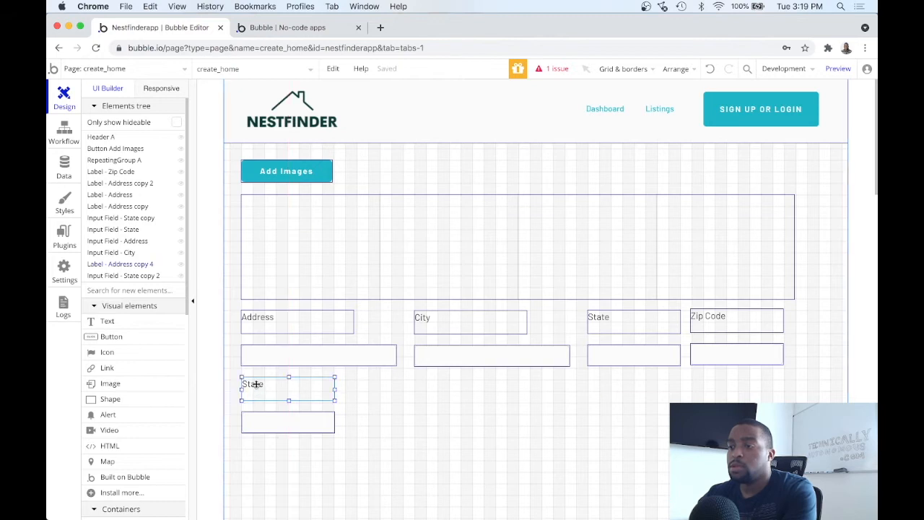
# Change the displayed text of the label below the address input to "Number of Bedrooms"
pyautogui.doubleClick(256, 384)
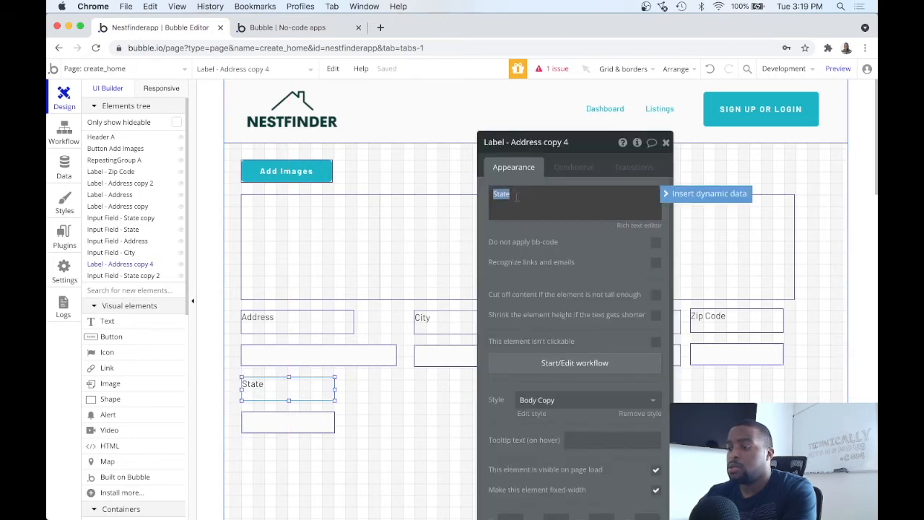
pyautogui.write('Number')
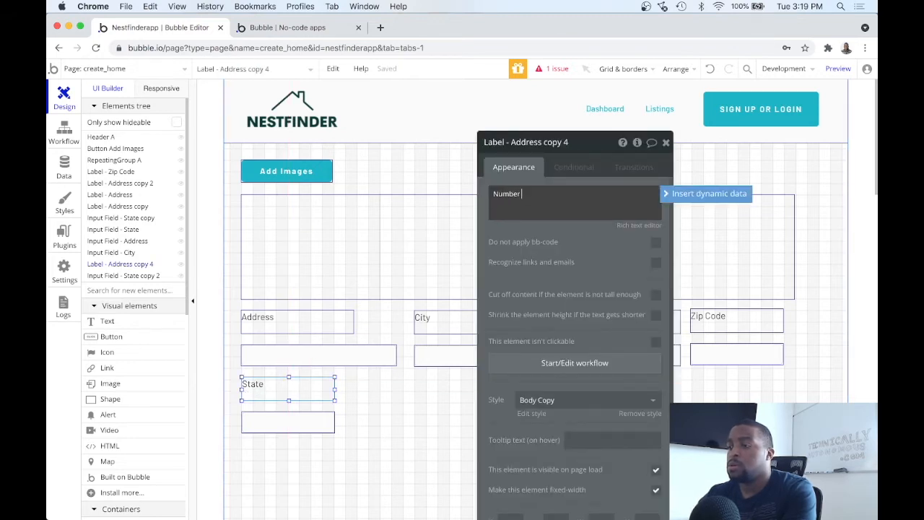
pyautogui.write(' of Bedrooms')
# Rename the Number of Bedrooms label element as "Label - Num. of Bedrooms"
pyautogui.doubleClick(526, 142)
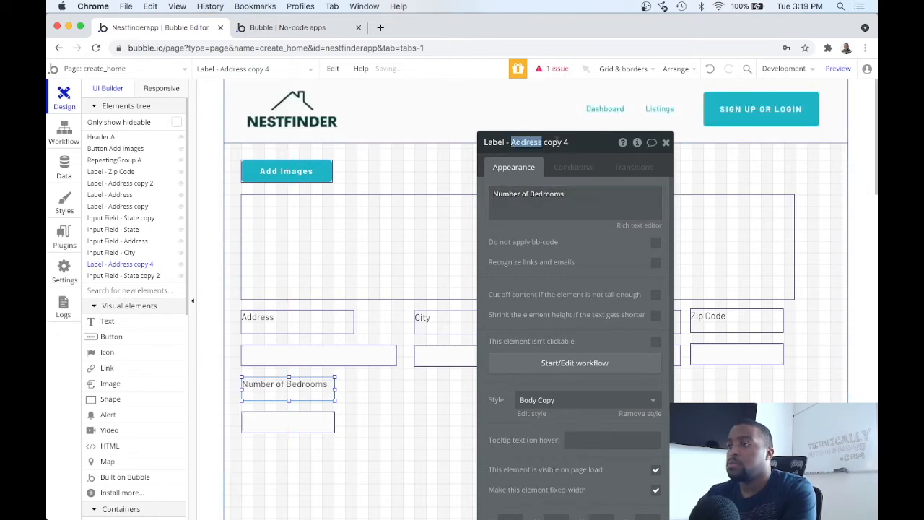
pyautogui.moveTo(581, 142); pyautogui.dragTo(519, 142)
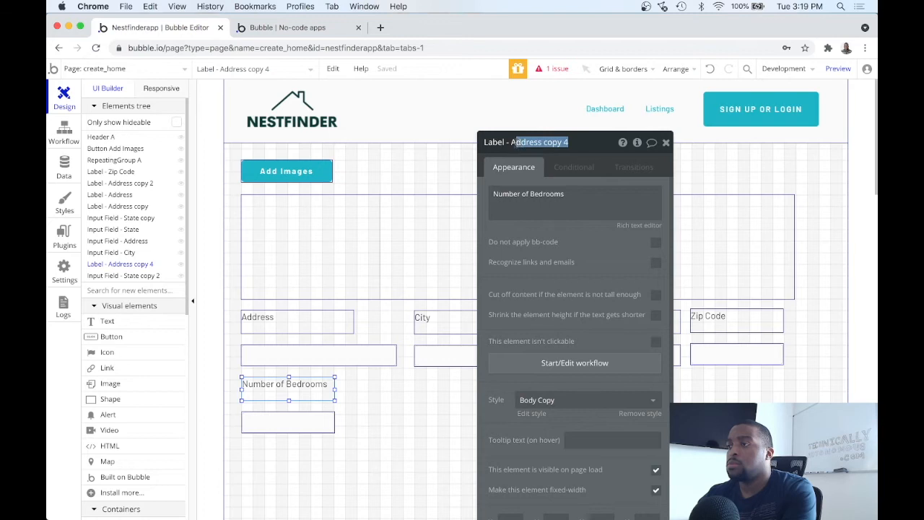
pyautogui.write('B')
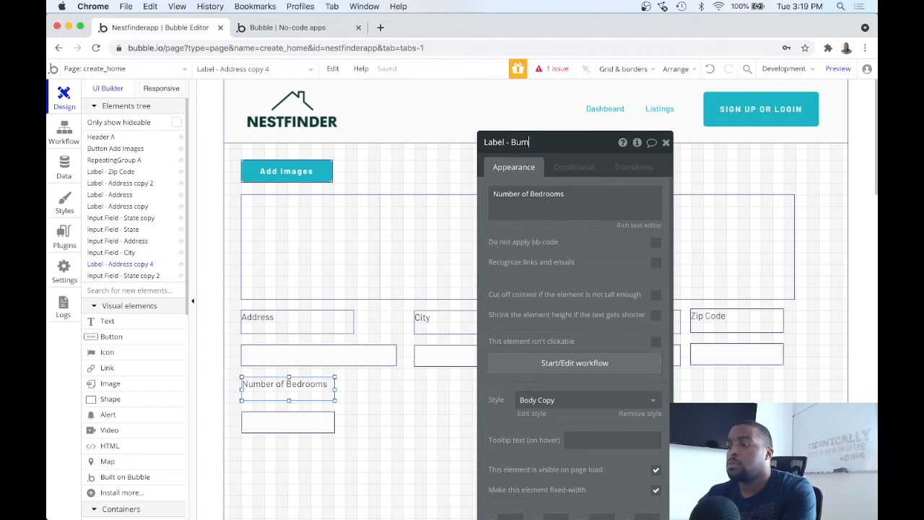
pyautogui.press('BackSpace')
pyautogui.write('Number f')
pyautogui.write('of Bedrooms')
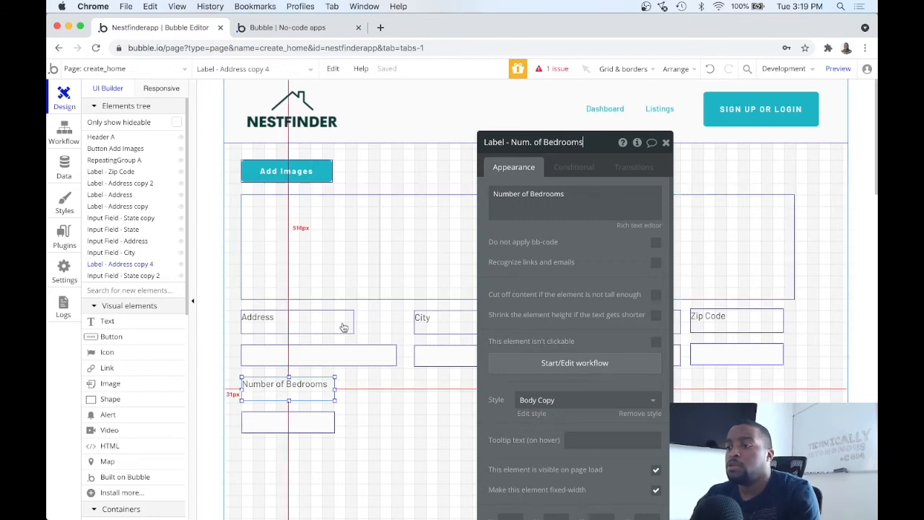
pyautogui.click(363, 424)
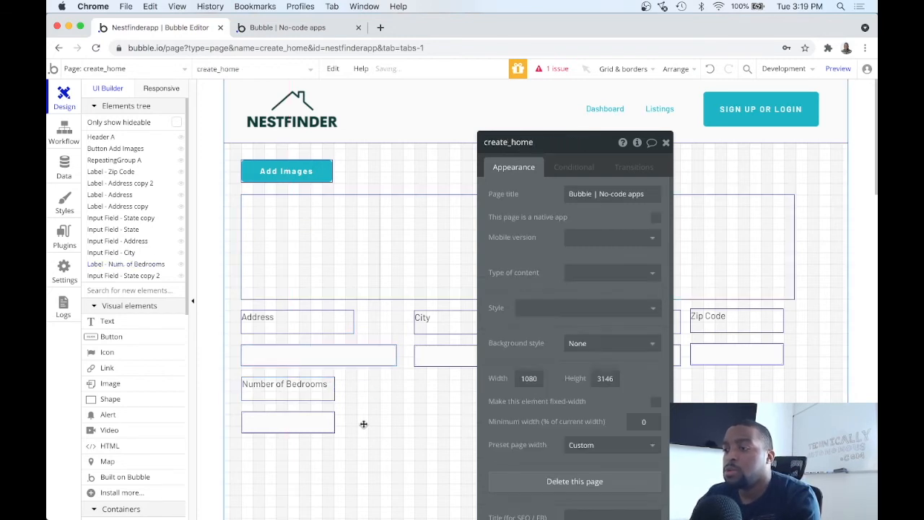
# Duplicate the Number of Bedrooms label and its input together, and place the copies beside them as a second column
pyautogui.click(303, 388)
pyautogui.keyDown('shift'); pyautogui.click(317, 424); pyautogui.keyUp('shift')
pyautogui.hotkey('ctrl', 'c')
pyautogui.hotkey('ctrl', 'v')
pyautogui.moveTo(318, 424); pyautogui.dragTo(419, 419)
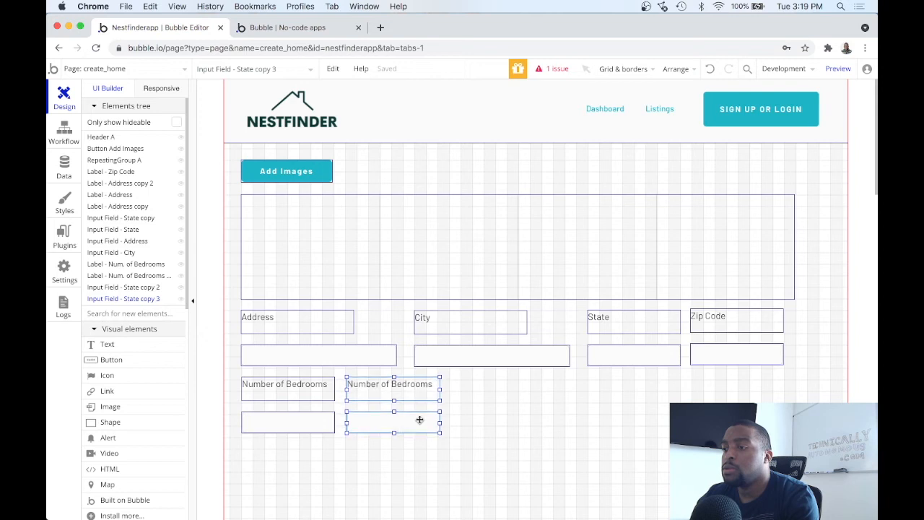
# Rename the label element in the second row's second column as "Label - Num. of Bathrooms"
pyautogui.doubleClick(419, 390)
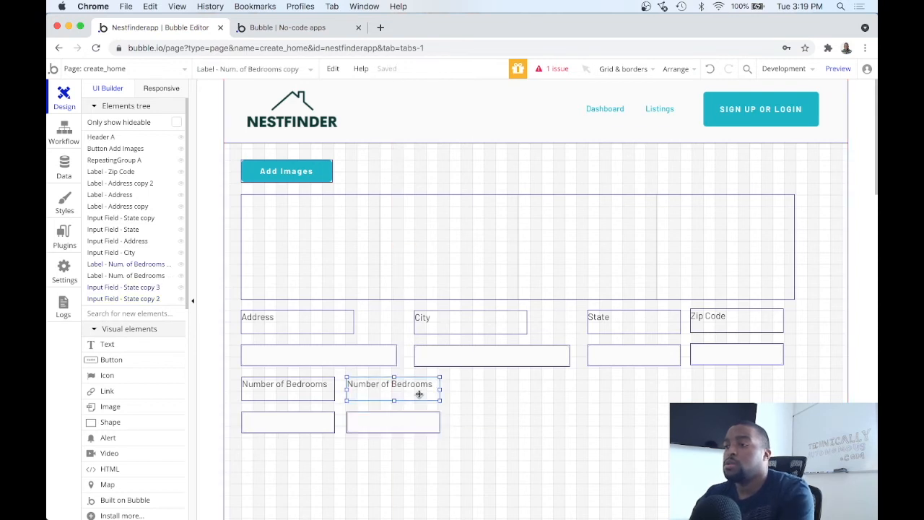
pyautogui.click(602, 142)
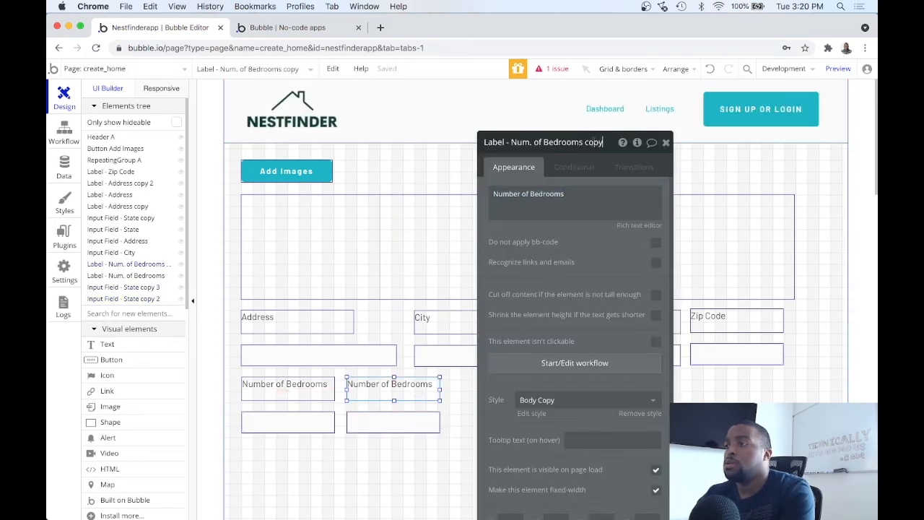
pyautogui.press('BackSpace')
pyautogui.press('BackSpace')
pyautogui.press('BackSpace')
pyautogui.press('BackSpace')
pyautogui.press('BackSpace')
pyautogui.press('BackSpace')
pyautogui.press('BackSpace')
pyautogui.press('BackSpace')
pyautogui.press('BackSpace')
pyautogui.press('BackSpace')
pyautogui.press('BackSpace')
pyautogui.press('BackSpace')
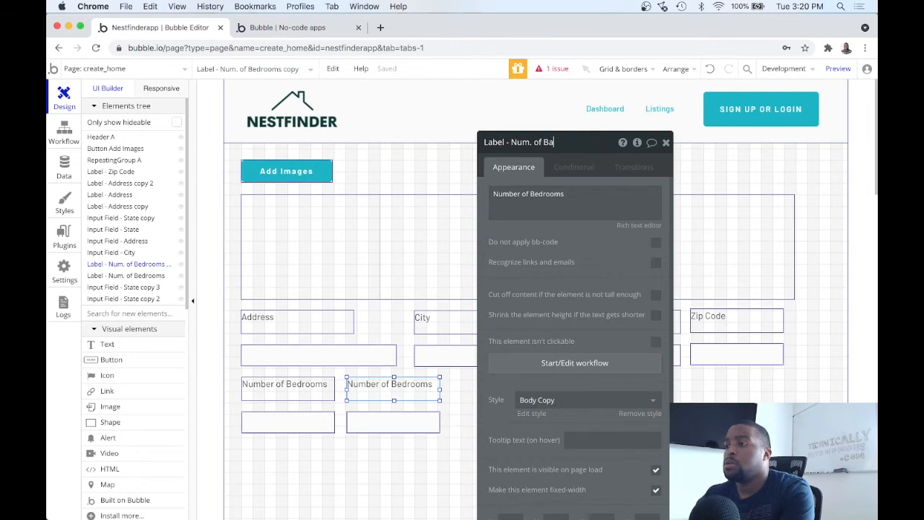
# Change the second column label's displayed text to "Number of Bathrooms" and close the property editor
pyautogui.click(552, 195)
pyautogui.doubleClick(548, 194)
pyautogui.write('Ba')
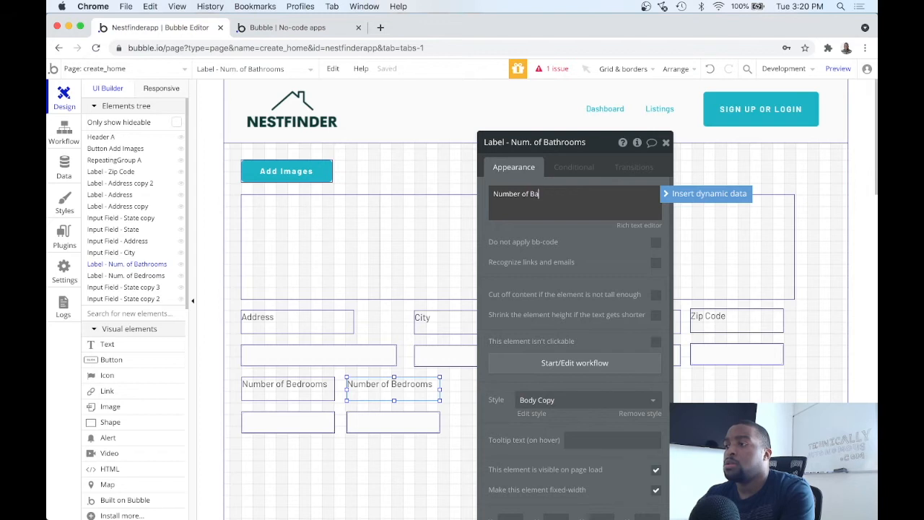
pyautogui.write('throoms')
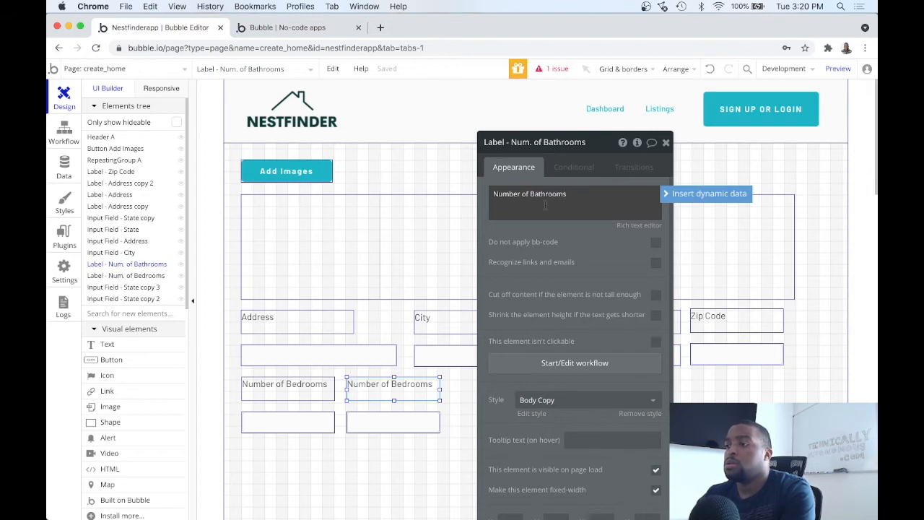
pyautogui.click(445, 410)
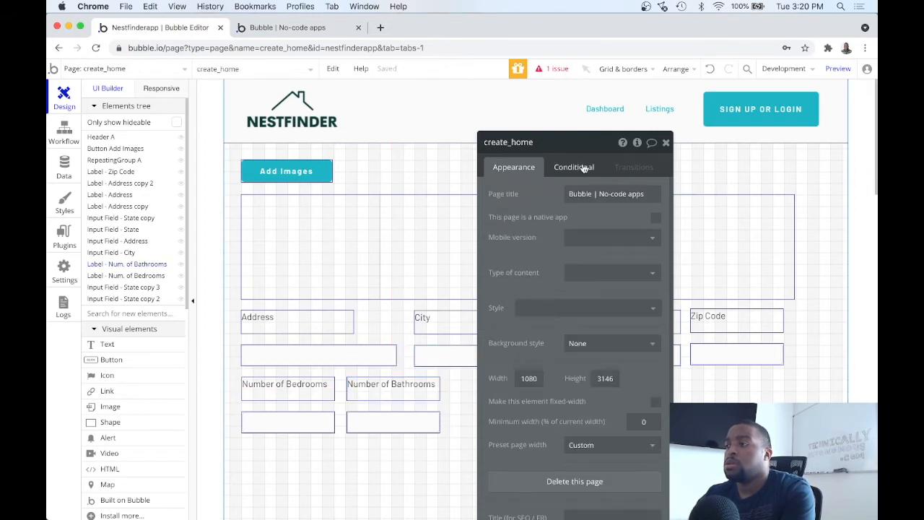
pyautogui.click(667, 143)
# Duplicate the Number of Bathrooms label and its input, and place the copies as a third column in the second row
pyautogui.click(377, 394)
pyautogui.keyDown('shift'); pyautogui.click(381, 420); pyautogui.keyUp('shift')
pyautogui.press('super+c')
pyautogui.press('super+v')
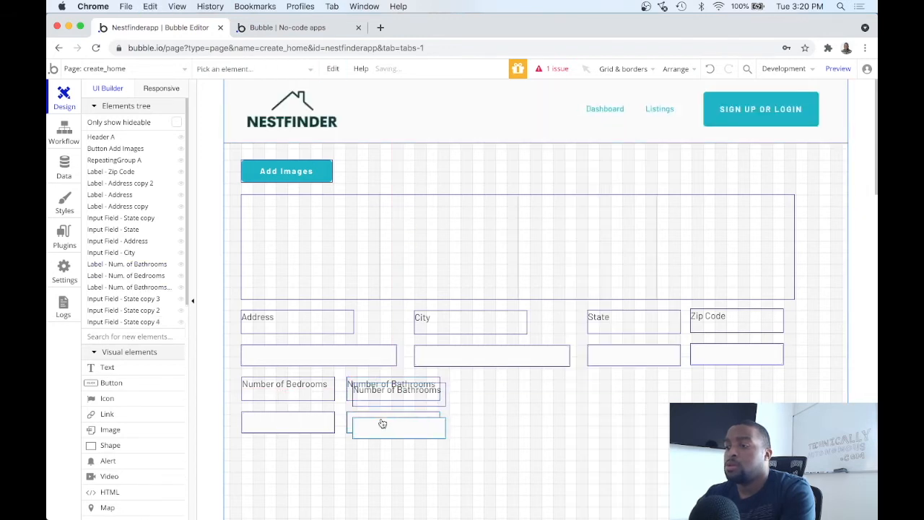
pyautogui.moveTo(381, 420); pyautogui.dragTo(511, 415)
# Rename the label element in the second row's third column as "Label - Sqft."
pyautogui.doubleClick(511, 399)
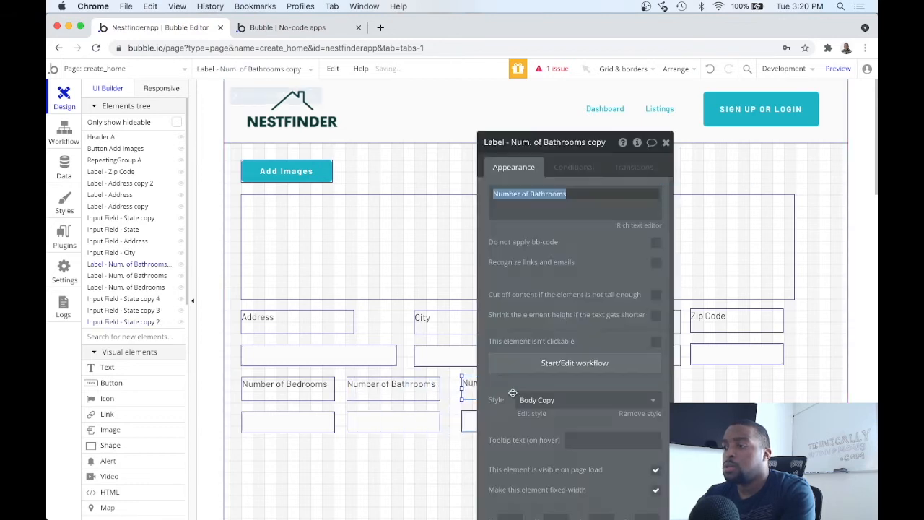
pyautogui.click(571, 148)
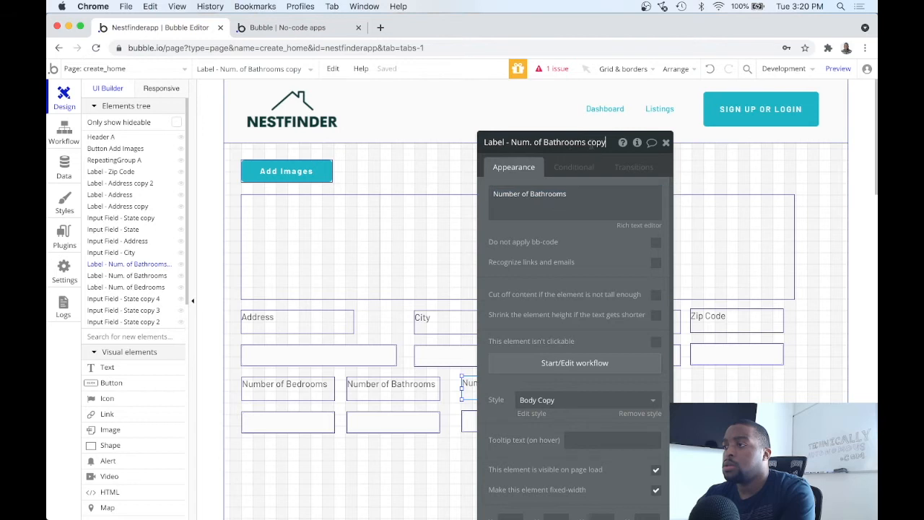
pyautogui.press('BackSpace')
pyautogui.press('BackSpace')
pyautogui.press('BackSpace')
pyautogui.press('BackSpace')
pyautogui.press('BackSpace')
pyautogui.press('BackSpace')
pyautogui.press('BackSpace')
pyautogui.press('BackSpace')
pyautogui.press('BackSpace')
pyautogui.press('BackSpace')
pyautogui.press('BackSpace')
pyautogui.press('BackSpace')
pyautogui.press('BackSpace')
pyautogui.press('BackSpace')
pyautogui.press('BackSpace')
pyautogui.press('BackSpace')
pyautogui.press('BackSpace')
pyautogui.press('BackSpace')
pyautogui.press('BackSpace')
pyautogui.press('BackSpace')
pyautogui.write('Squarespace')
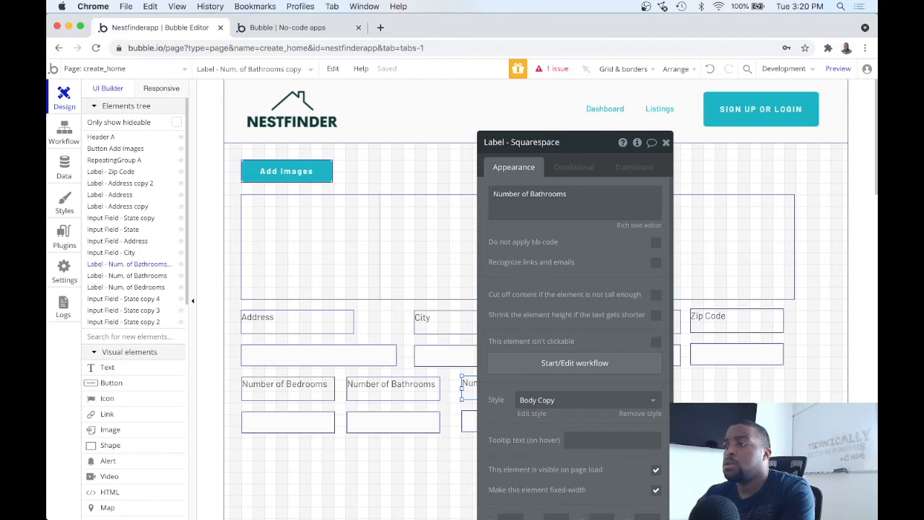
pyautogui.press('BackSpace')
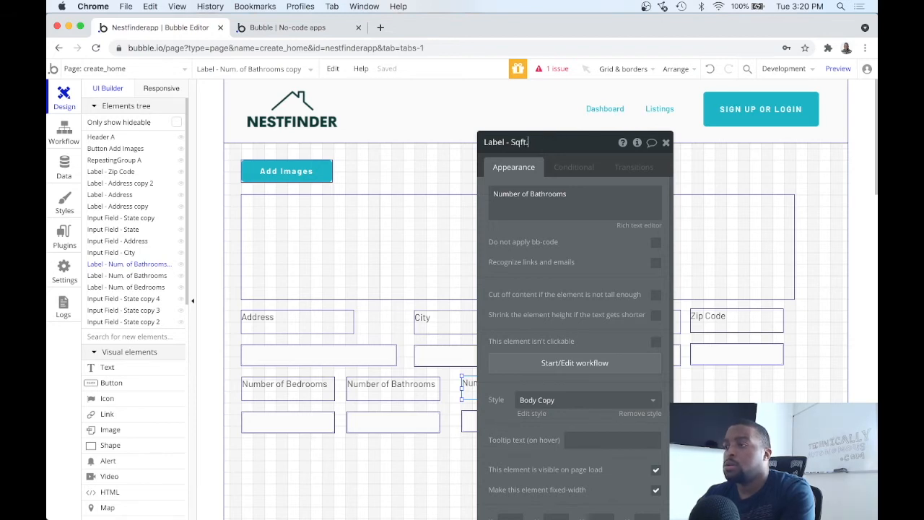
# Change the third column label's displayed text to "Square Feet" and close the property editor
pyautogui.tripleClick(550, 199)
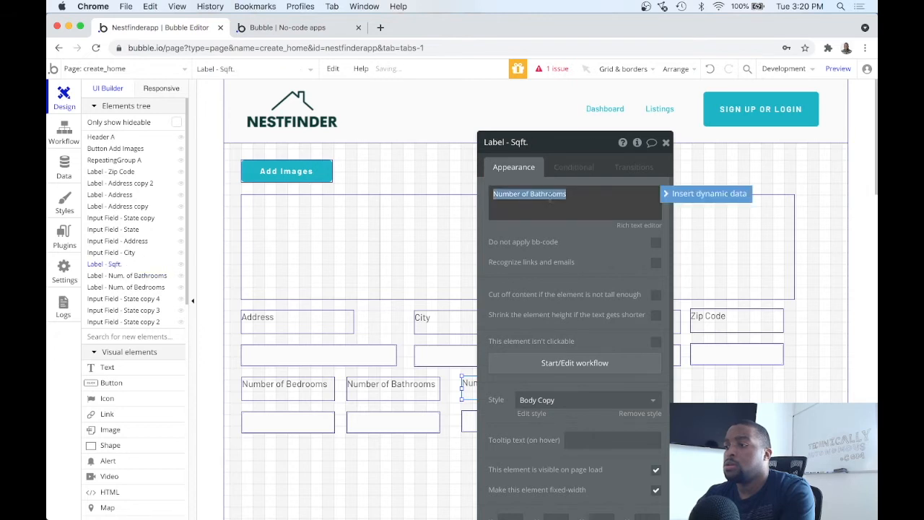
pyautogui.write('Square Fee')
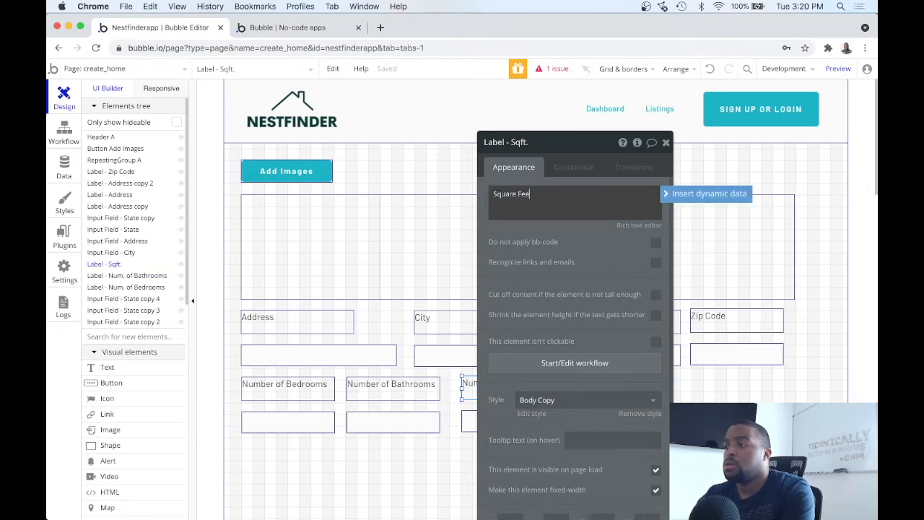
pyautogui.write('t')
pyautogui.click(665, 142)
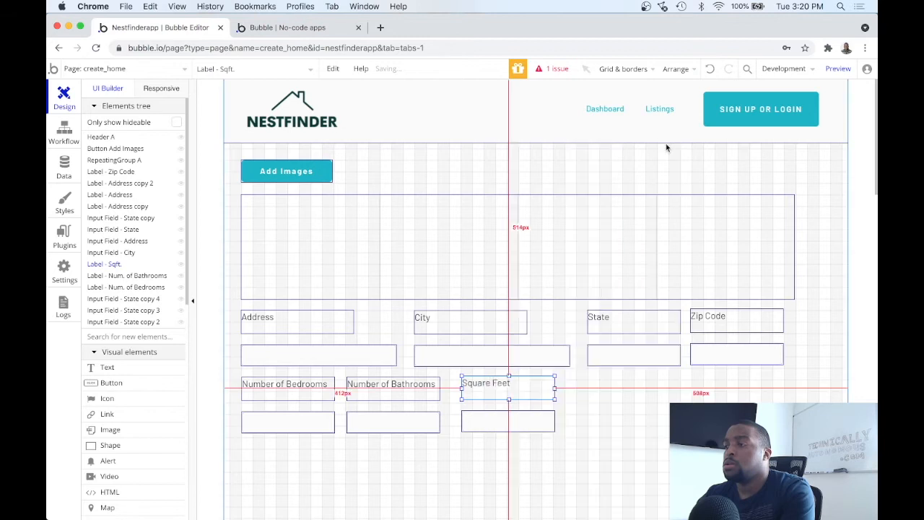
# Duplicate the Square Feet label and its input, and place the copies as a fourth column in the second row
pyautogui.click(532, 422)
pyautogui.keyDown('shift'); pyautogui.click(532, 390); pyautogui.keyUp('shift')
pyautogui.press('super+d')
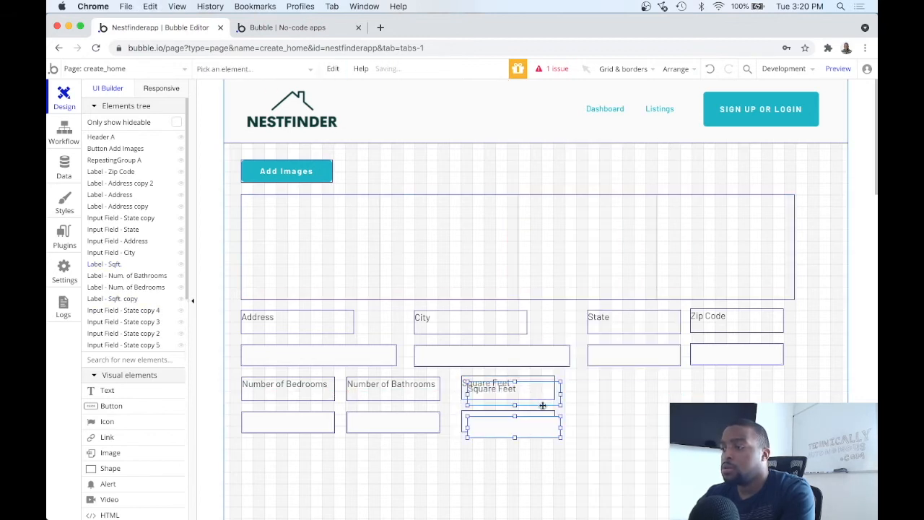
pyautogui.moveTo(540, 424); pyautogui.dragTo(648, 418)
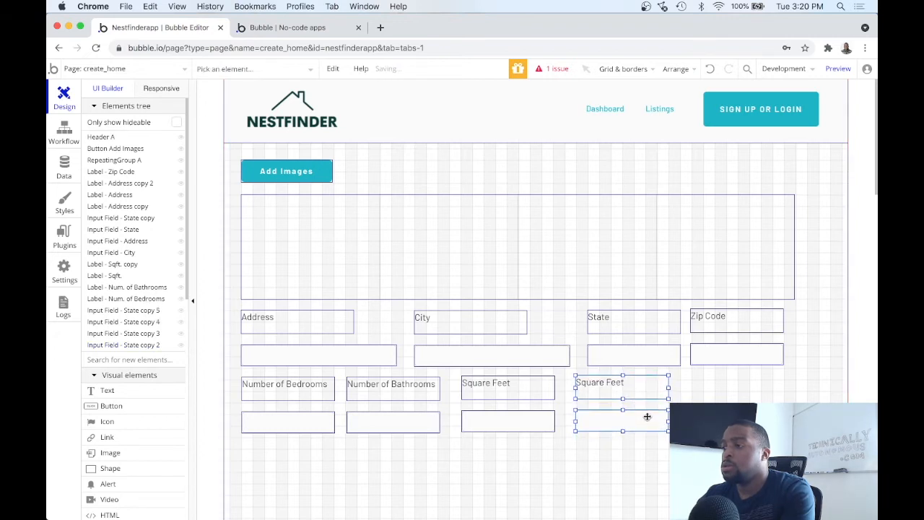
# Change the fourth column label's displayed text to "Price" and rename its element as "Label - Price"
pyautogui.doubleClick(628, 393)
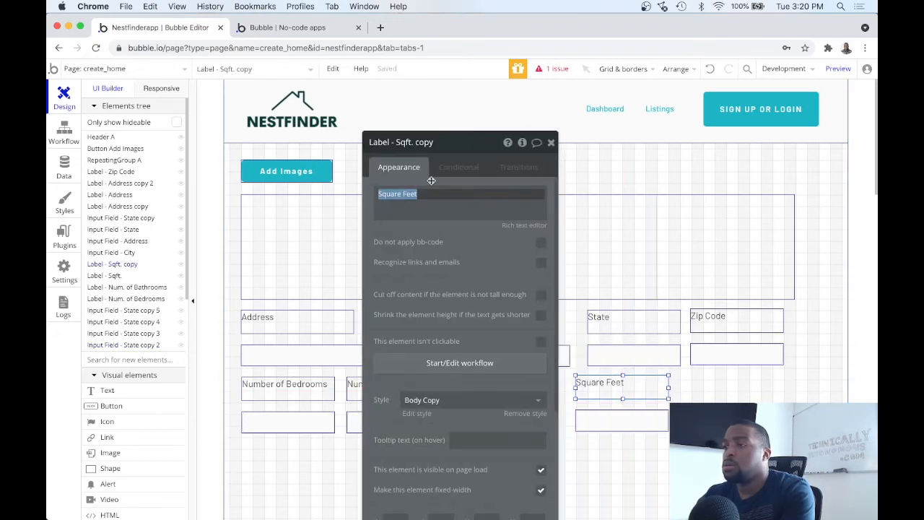
pyautogui.write('Price')
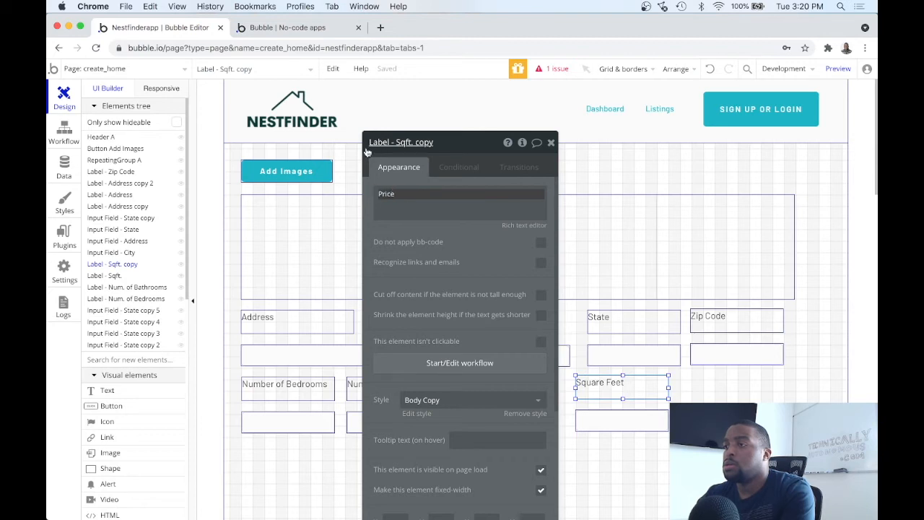
pyautogui.click(440, 142)
pyautogui.press('BackSpace')
pyautogui.press('BackSpace')
pyautogui.press('BackSpace')
pyautogui.press('BackSpace')
pyautogui.press('BackSpace')
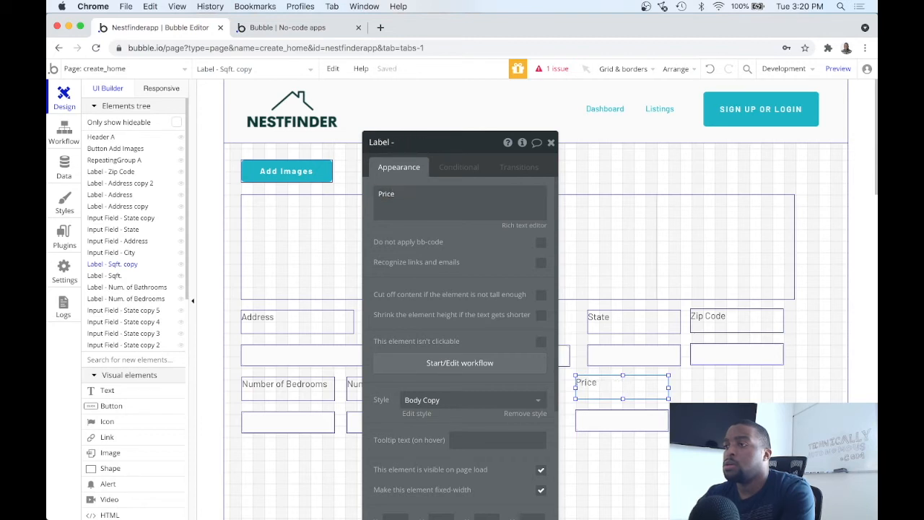
pyautogui.write('Price')
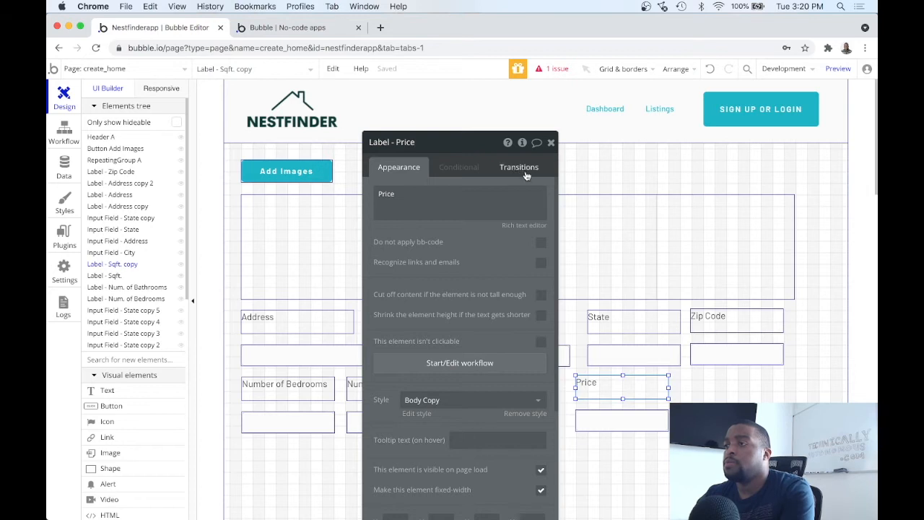
pyautogui.click(551, 142)
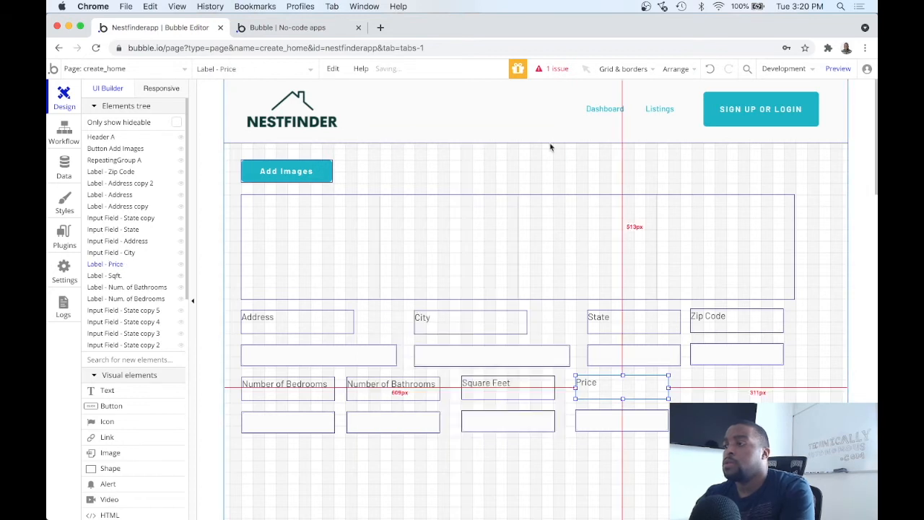
# Widen the input below the Price label until its right edge lines up with the Zip Code input
pyautogui.click(724, 389)
pyautogui.moveTo(689, 436); pyautogui.dragTo(572, 372)
pyautogui.click(595, 398)
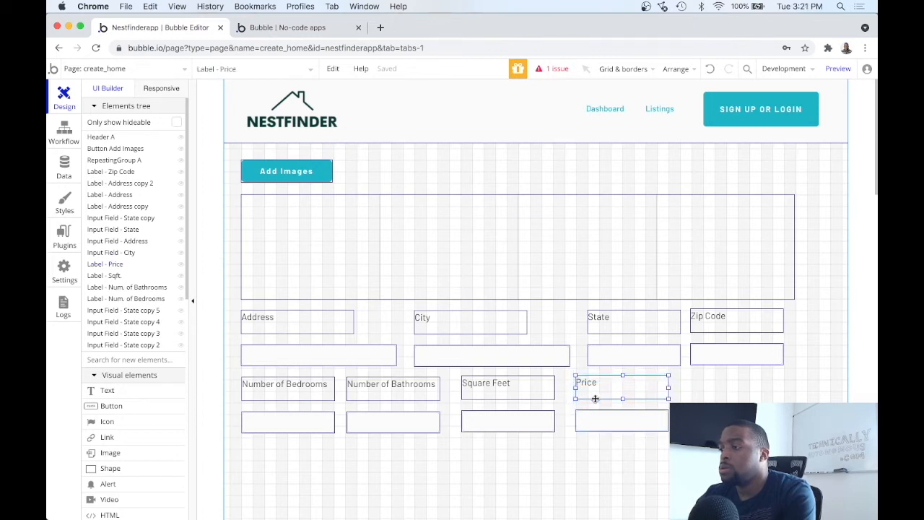
pyautogui.click(697, 448)
pyautogui.click(665, 427)
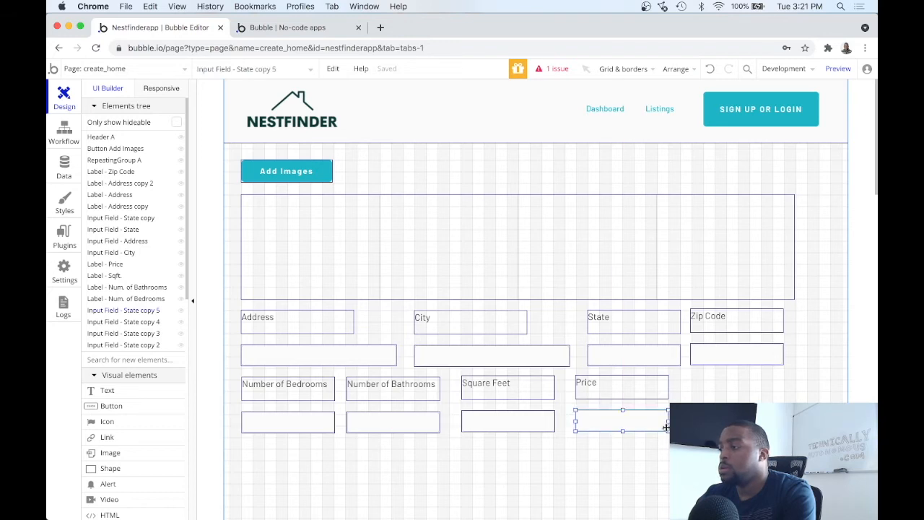
pyautogui.moveTo(668, 421); pyautogui.dragTo(784, 420)
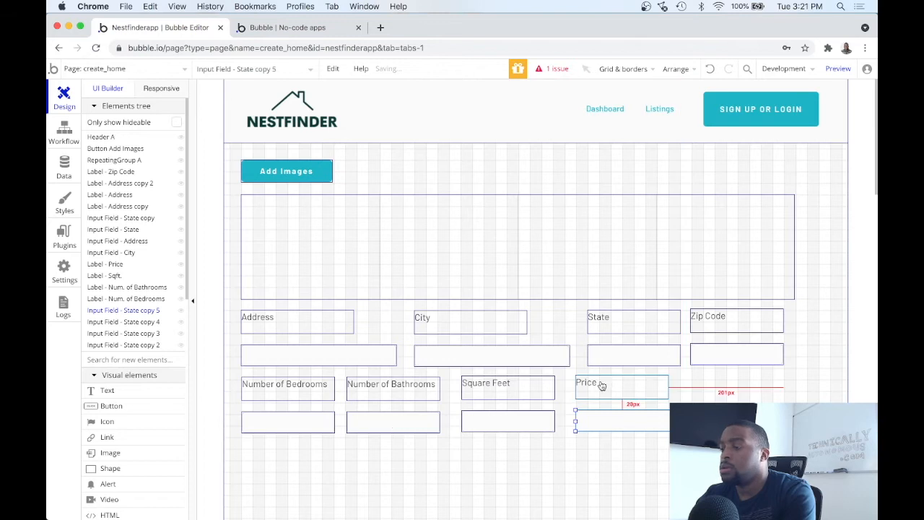
# Move the Price label and its widened input together to a new row below the Number of Bedrooms input
pyautogui.click(565, 377)
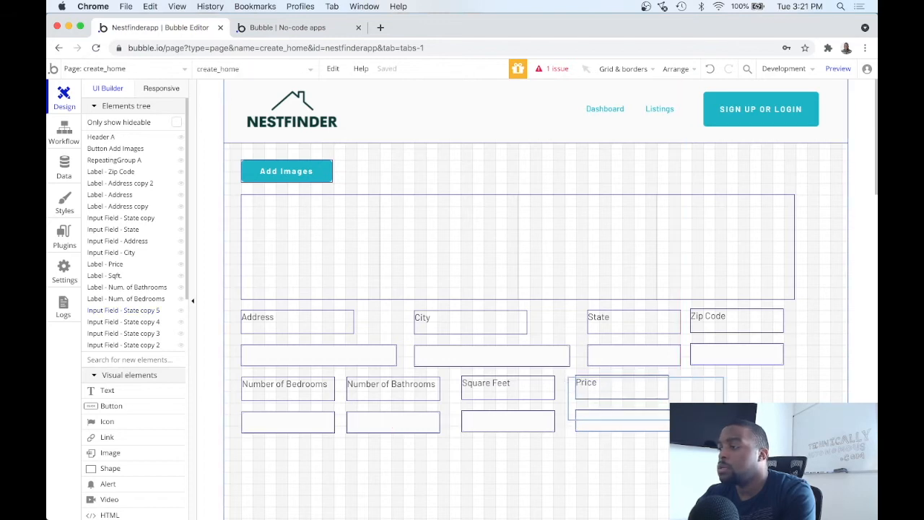
pyautogui.click(581, 424)
pyautogui.moveTo(563, 370); pyautogui.dragTo(802, 452)
pyautogui.moveTo(700, 419); pyautogui.dragTo(364, 500)
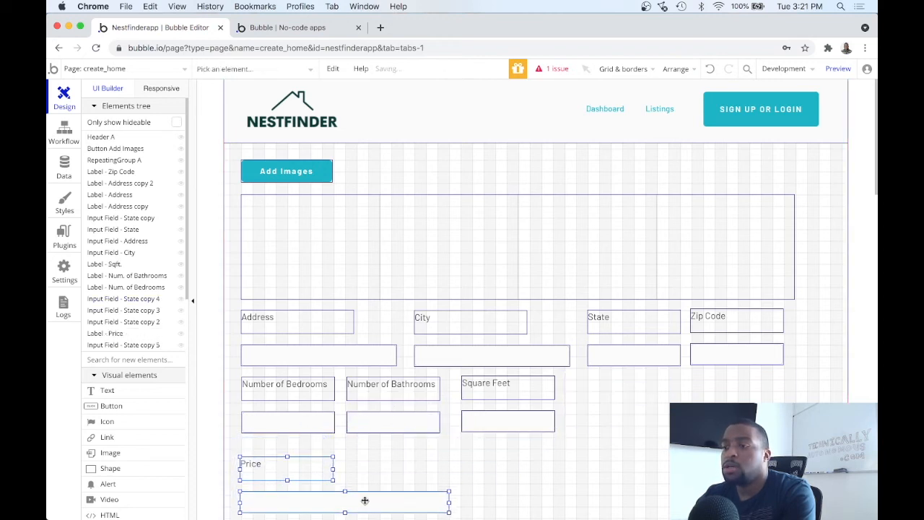
# Move the Number of Bedrooms, Number of Bathrooms and Square Feet labels with their inputs across together so Square Feet sits under Zip Code
pyautogui.moveTo(233, 371); pyautogui.dragTo(570, 445)
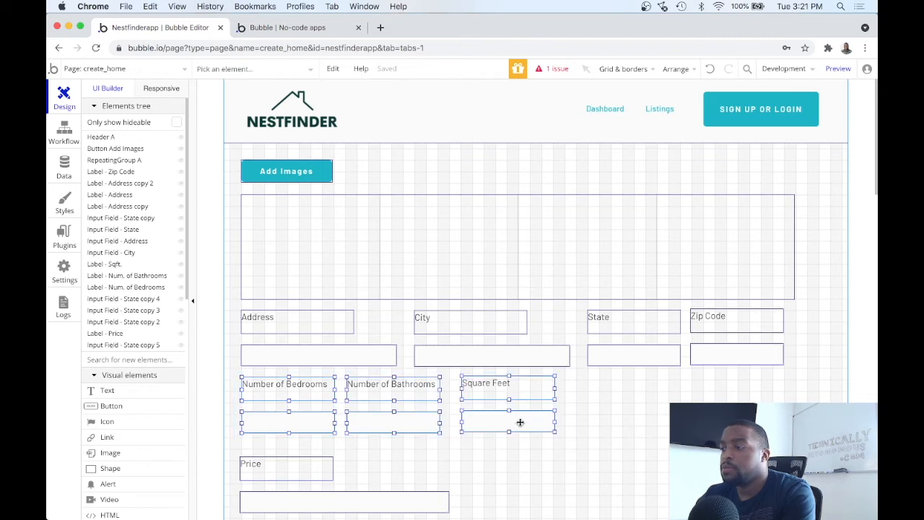
pyautogui.moveTo(530, 423); pyautogui.dragTo(760, 421)
pyautogui.click(468, 503)
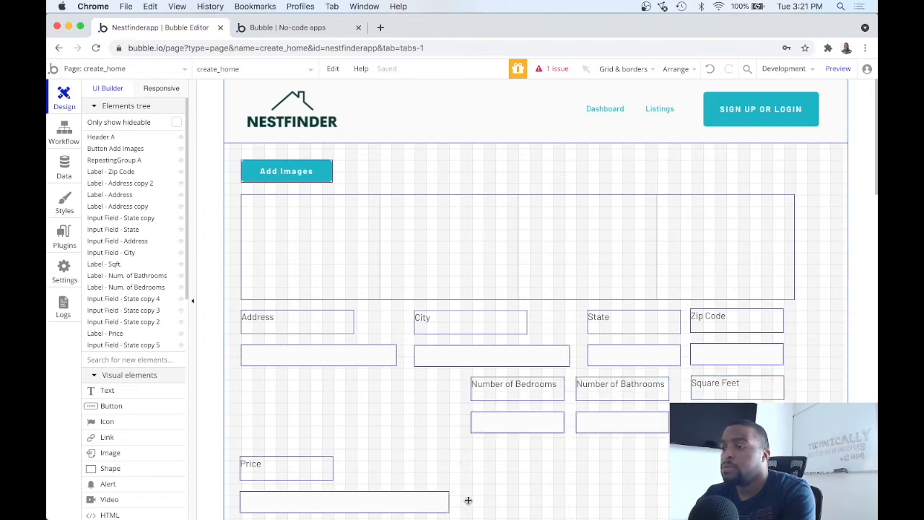
# Move the Price label and its input up into the free space at the start of the second row, before Number of Bedrooms
pyautogui.scroll(-3, 466, 498)
pyautogui.moveTo(458, 433); pyautogui.dragTo(238, 329)
pyautogui.moveTo(274, 390); pyautogui.dragTo(278, 316)
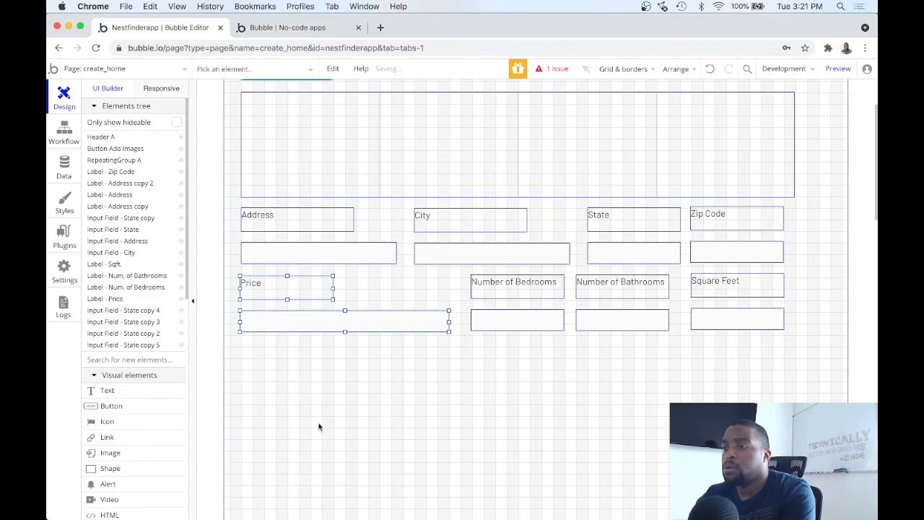
pyautogui.click(320, 425)
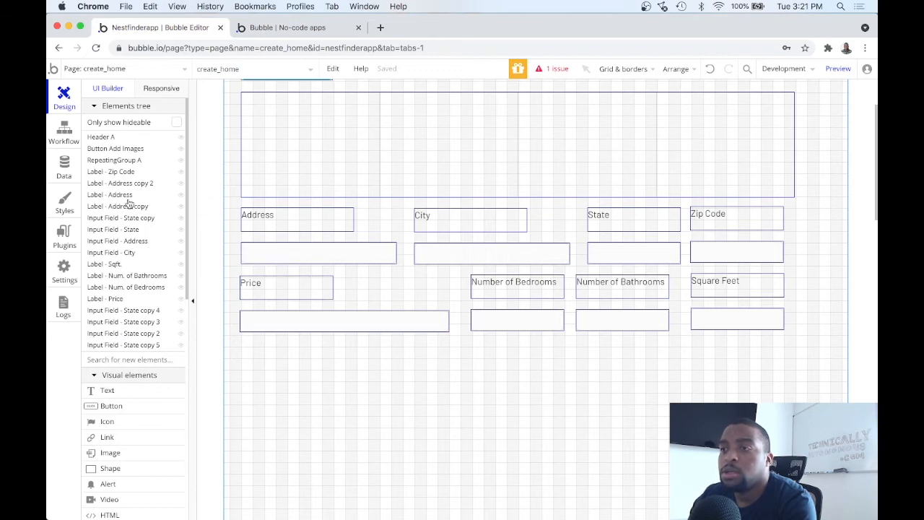
# Draw a button about 176 by 43 below the Price input and set its text to "Create New Home"
pyautogui.click(118, 406)
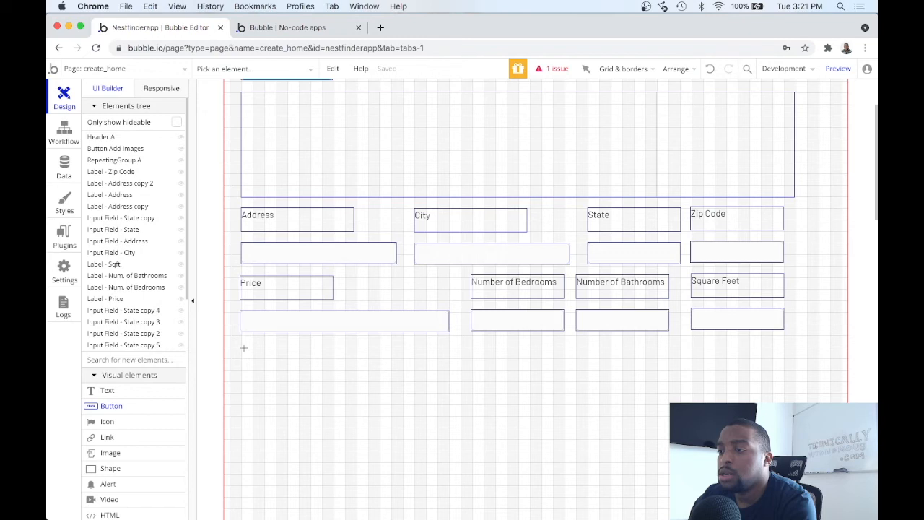
pyautogui.moveTo(242, 346); pyautogui.dragTo(345, 371)
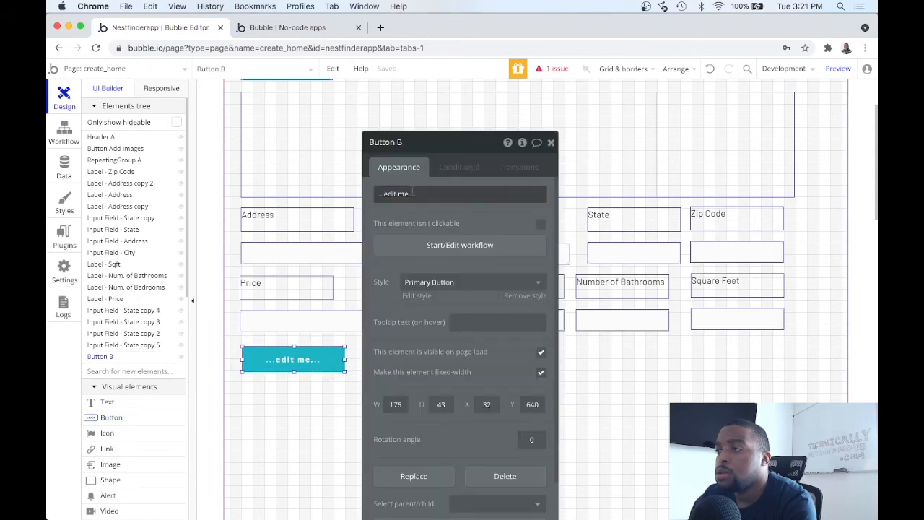
pyautogui.click(421, 193)
pyautogui.write('Create Home')
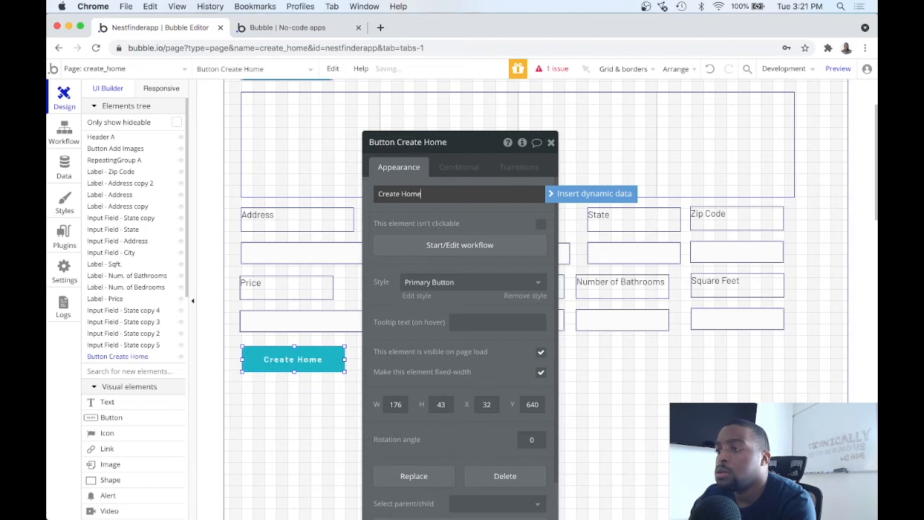
pyautogui.write('New')
pyautogui.click(329, 404)
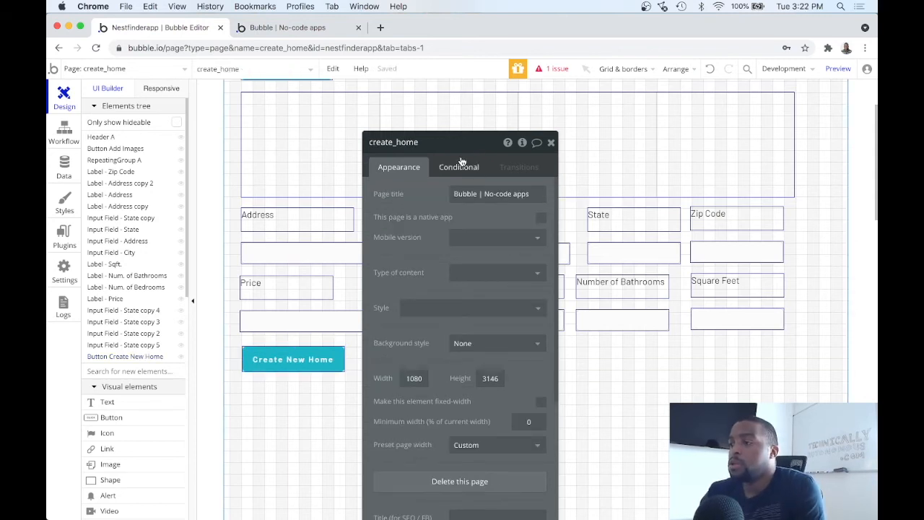
# Preview the create_home page to check how the form lays out, and return to the editor with the page properties closed
pyautogui.moveTo(470, 152); pyautogui.dragTo(621, 140)
pyautogui.scroll(3, 455, 409)
pyautogui.scroll(-1, 456, 409)
pyautogui.scroll(1, 455, 410)
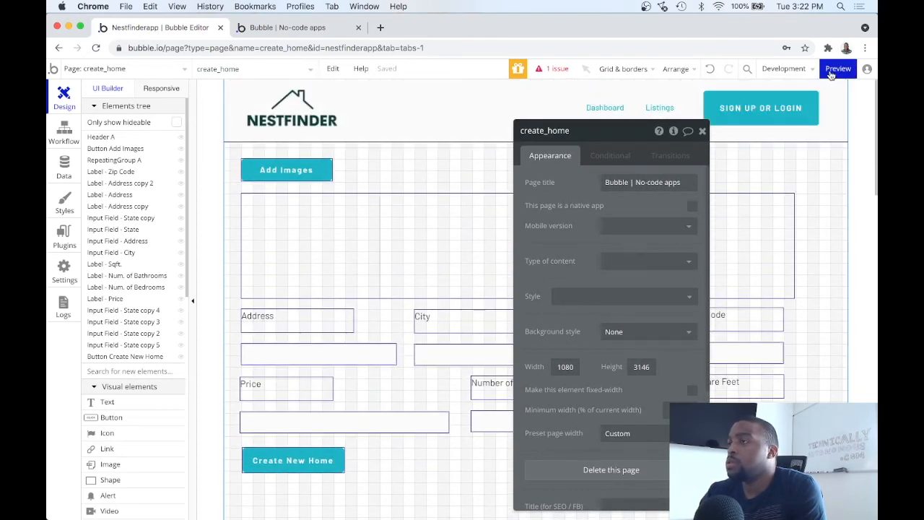
pyautogui.click(831, 72)
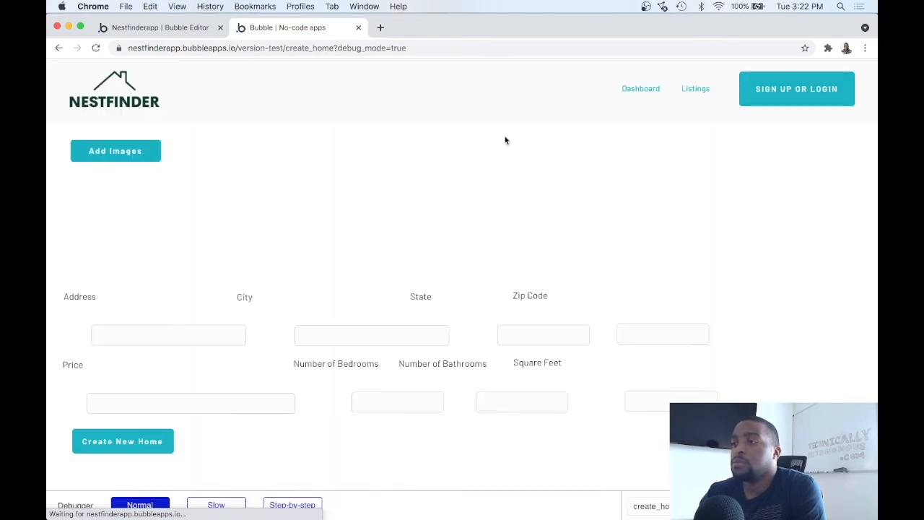
pyautogui.scroll(-3, 505, 140)
pyautogui.scroll(3, 504, 140)
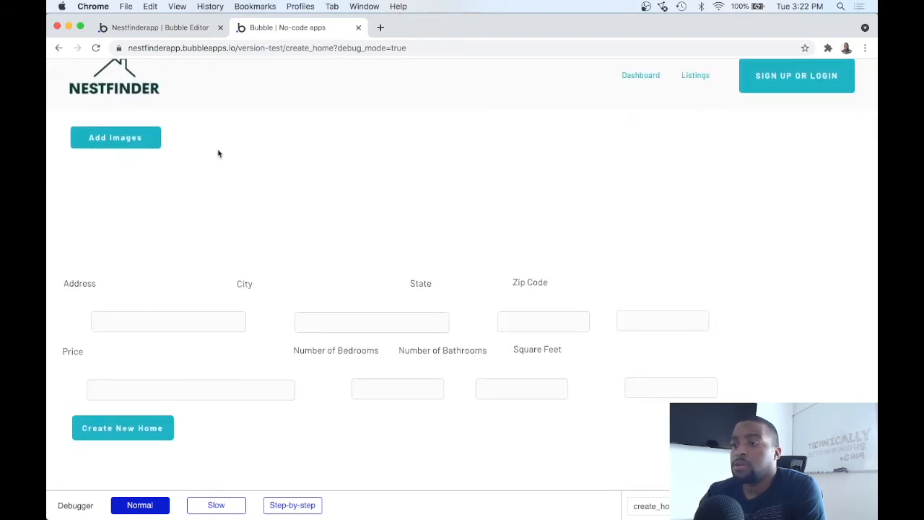
pyautogui.click(162, 28)
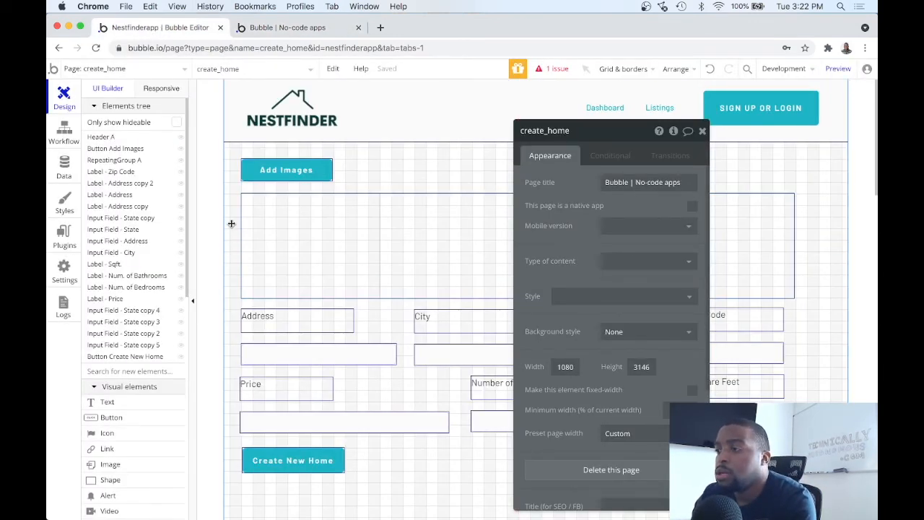
pyautogui.click(702, 131)
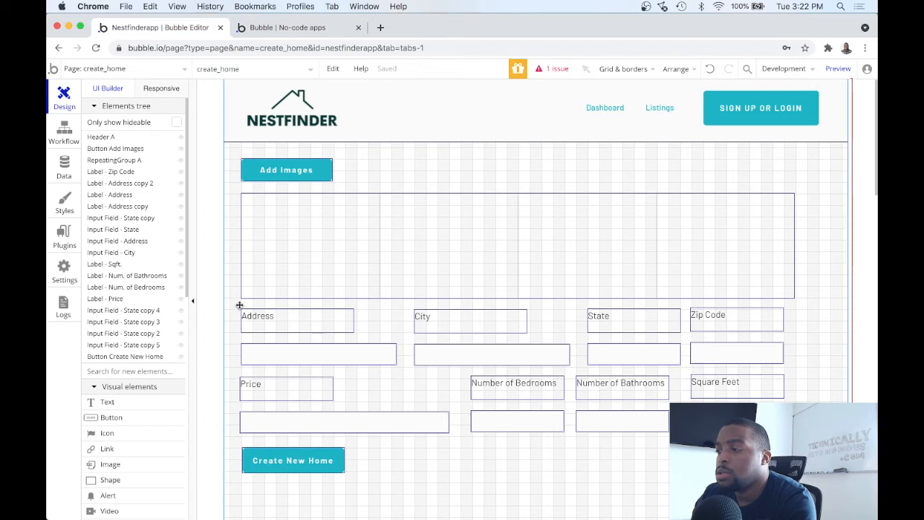
pyautogui.moveTo(239, 303); pyautogui.dragTo(801, 485)
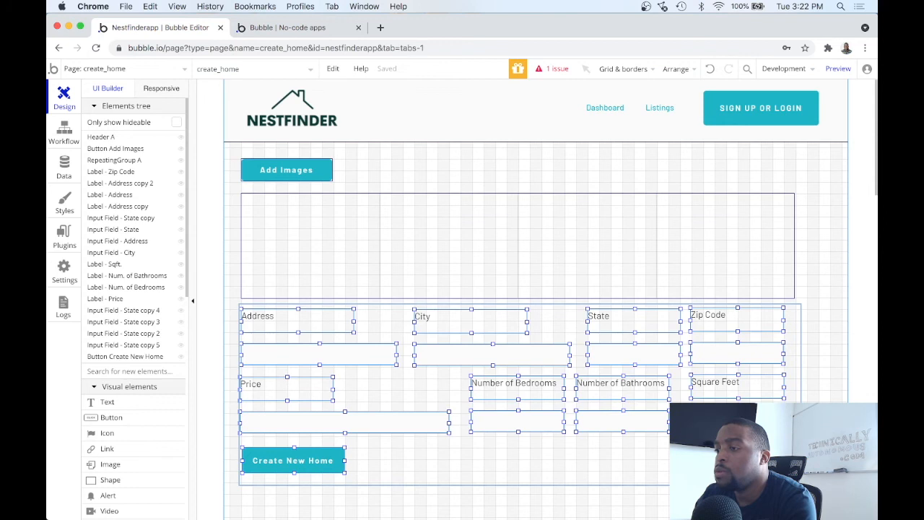
pyautogui.moveTo(801, 485); pyautogui.dragTo(803, 487)
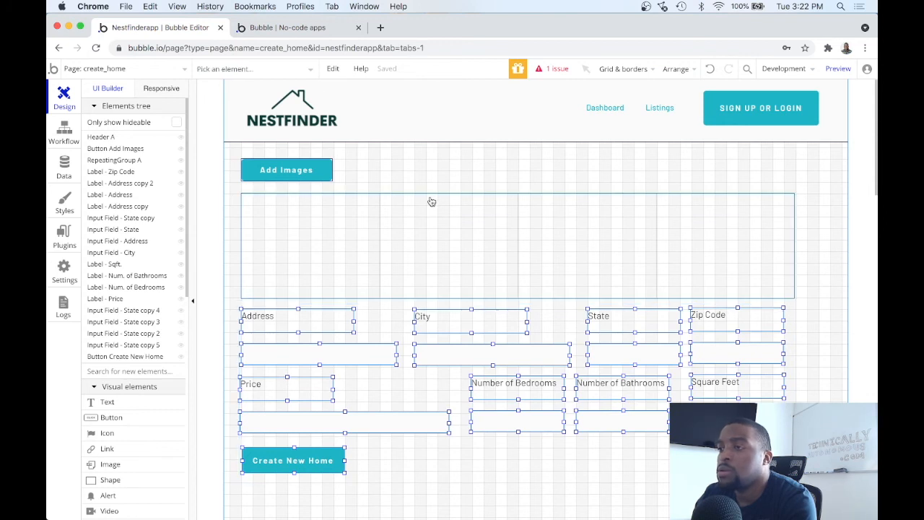
pyautogui.click(235, 153)
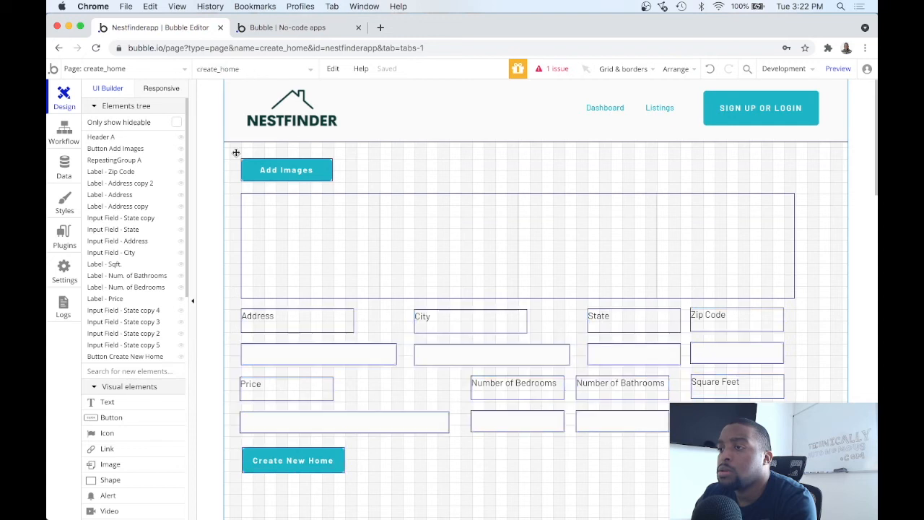
# Group all form elements from the Add Images button to the Create New Home button, and name the group "Create Home Form"
pyautogui.moveTo(235, 153); pyautogui.dragTo(795, 480)
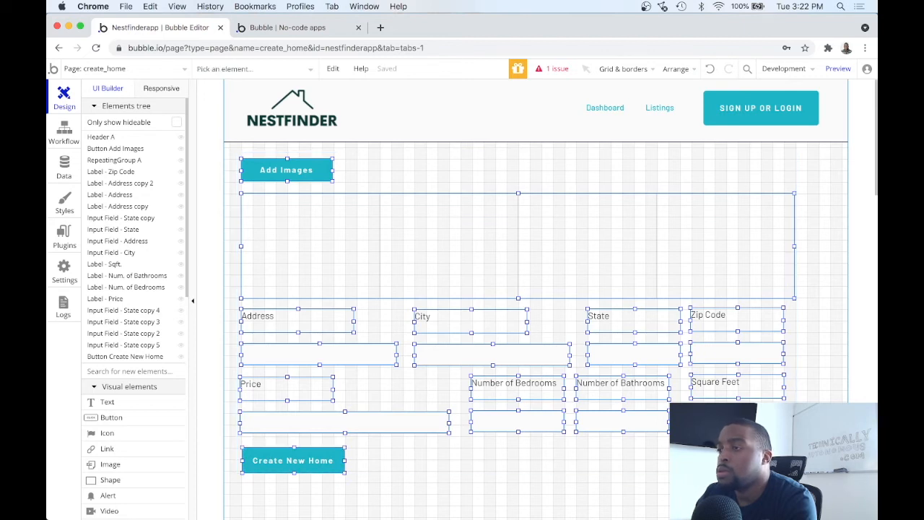
pyautogui.rightClick(503, 355)
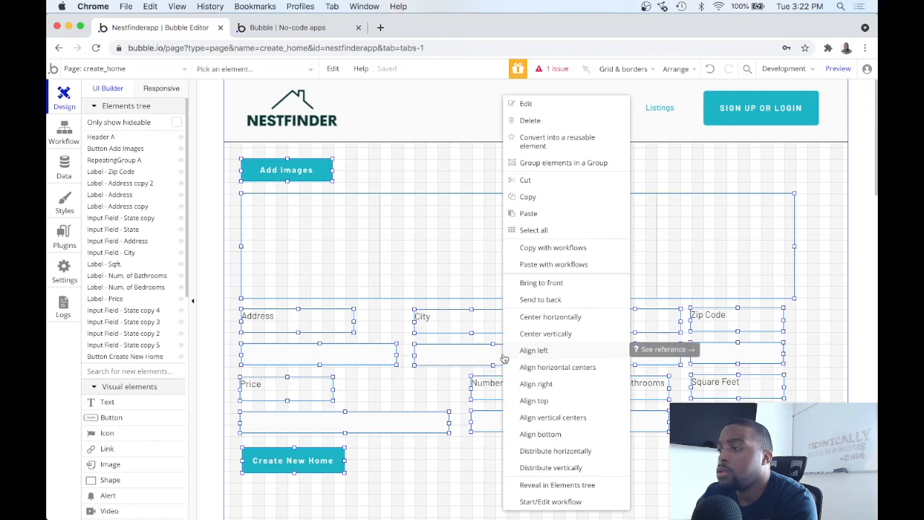
pyautogui.click(540, 164)
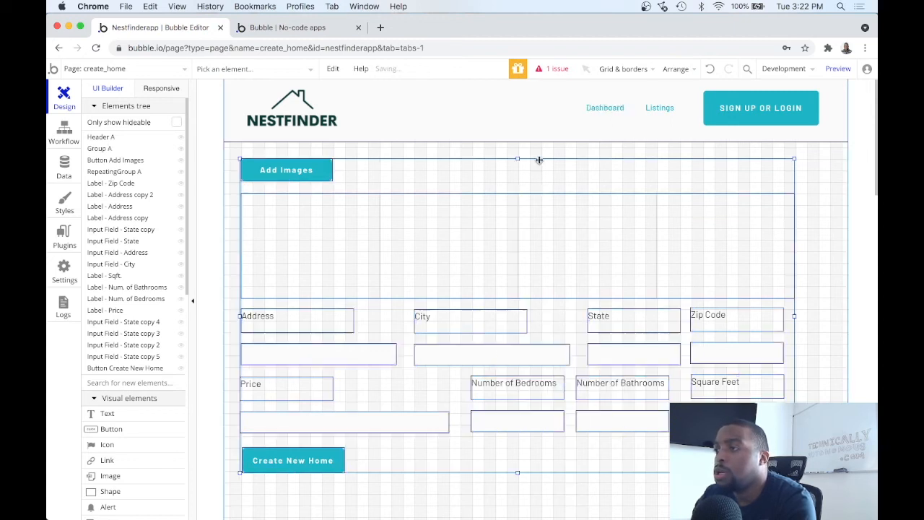
pyautogui.doubleClick(382, 177)
pyautogui.tripleClick(546, 132)
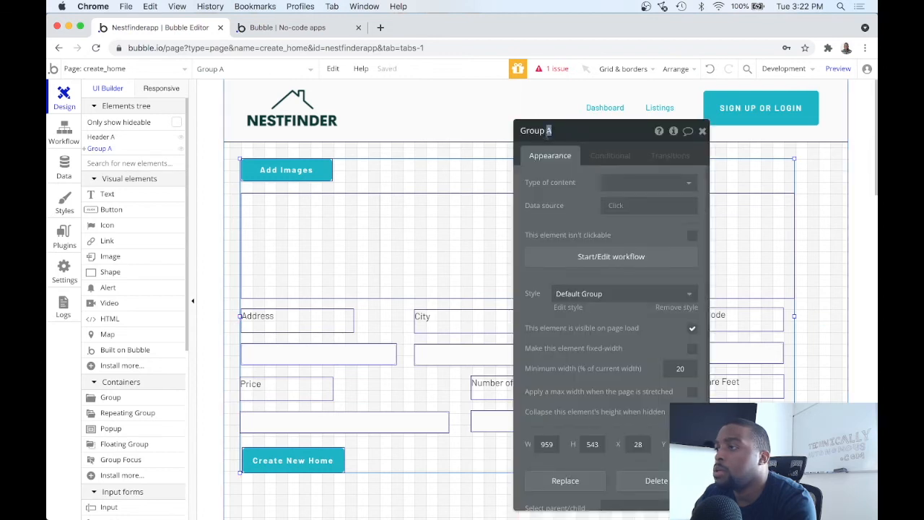
pyautogui.write('Create Home Form')
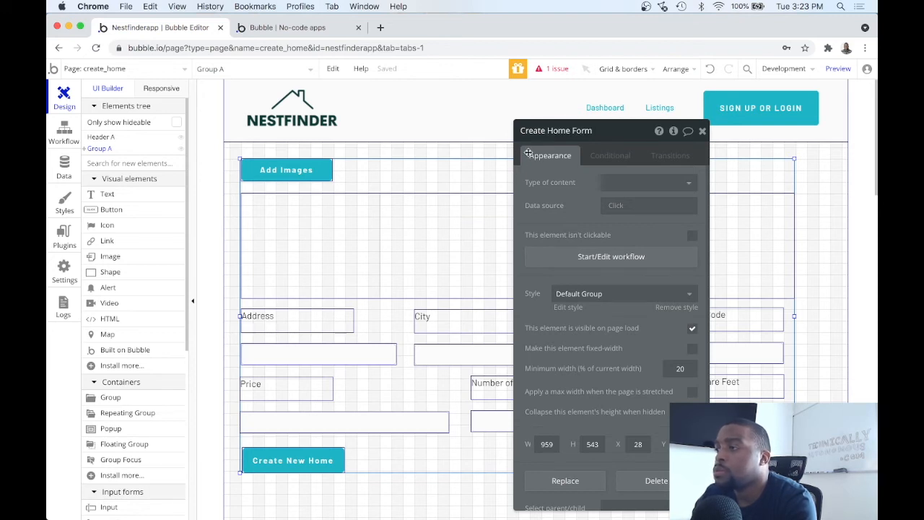
pyautogui.click(492, 177)
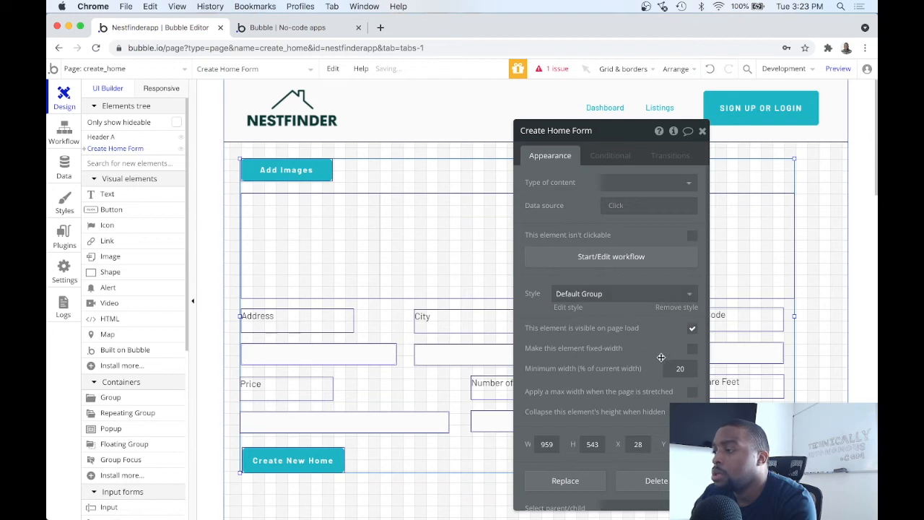
# Make the Create Home Form group fixed-width with a width of 1080, and center it horizontally on the page
pyautogui.click(691, 348)
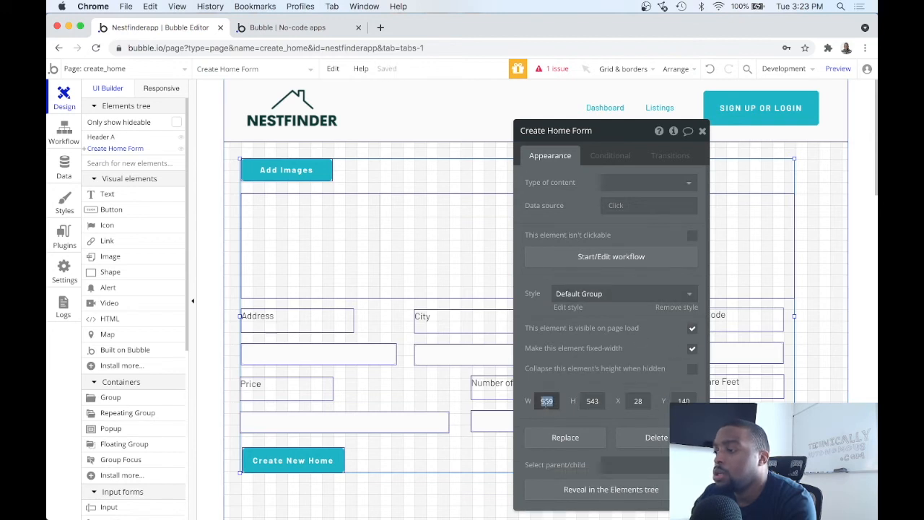
pyautogui.write('1080')
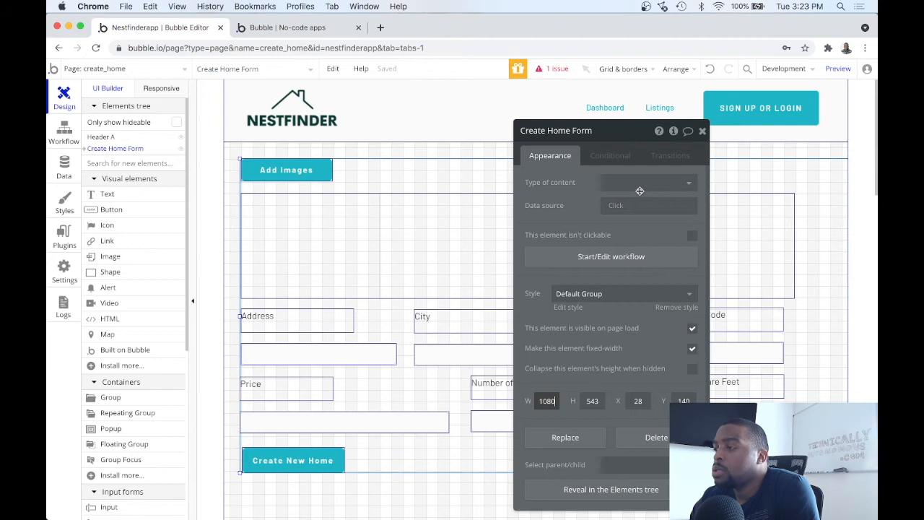
pyautogui.click(702, 133)
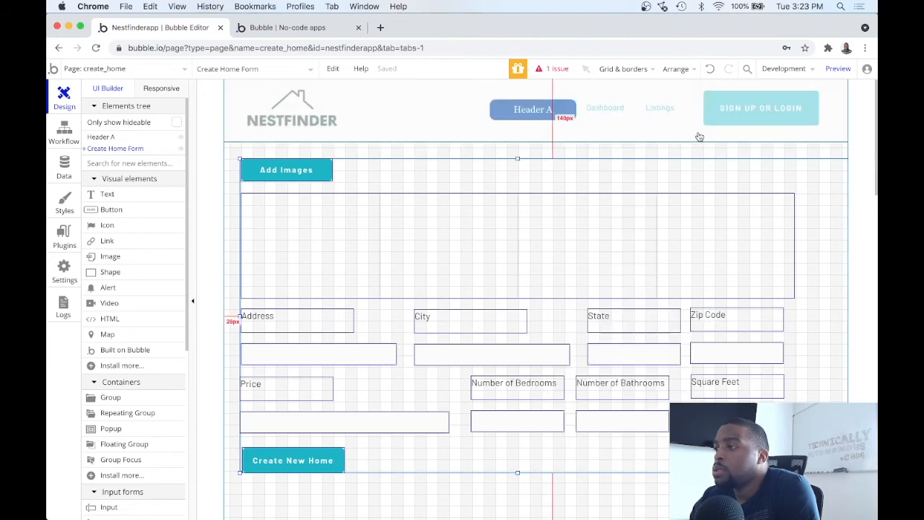
pyautogui.rightClick(553, 318)
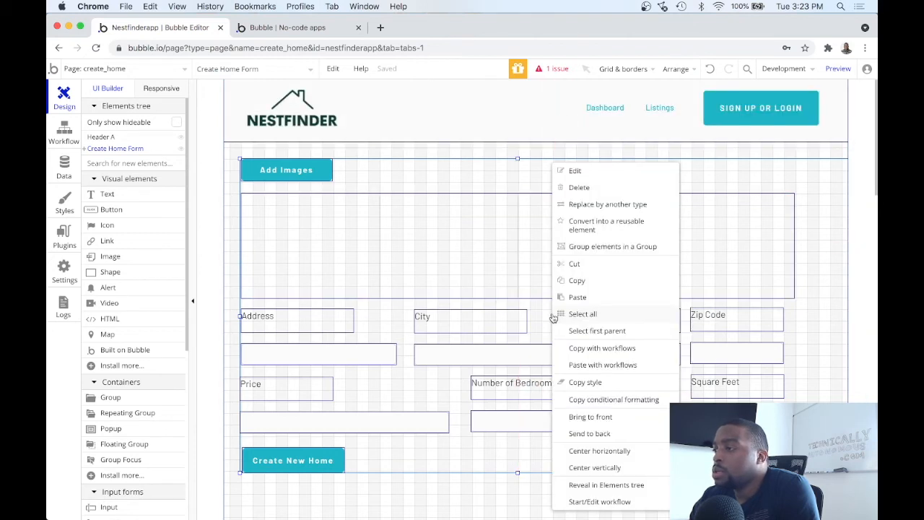
pyautogui.click(596, 452)
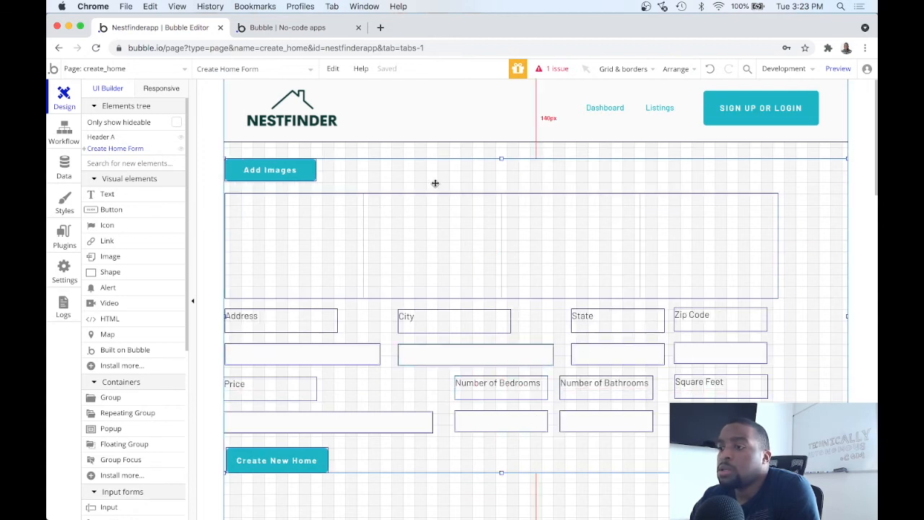
# Align the Address and Price labels, their inputs and the Create New Home button flush with the form group's left edge
pyautogui.click(321, 323)
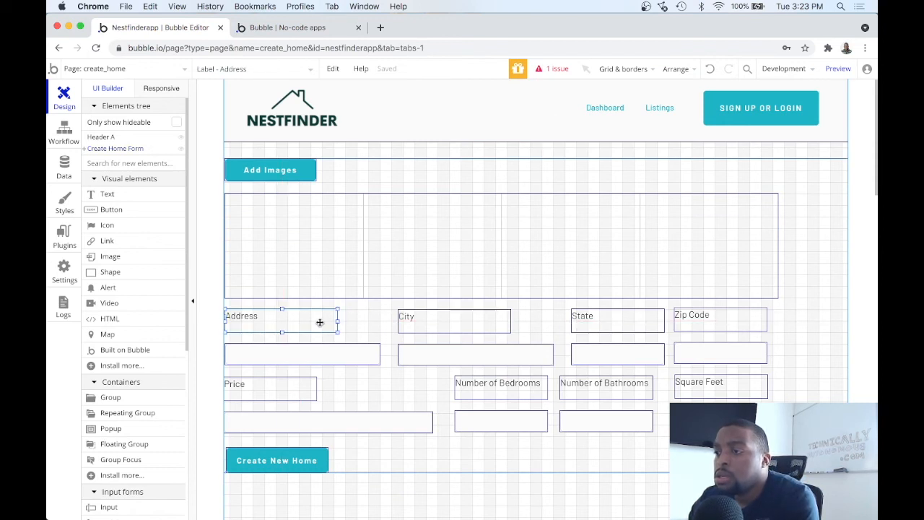
pyautogui.moveTo(318, 322); pyautogui.dragTo(317, 321)
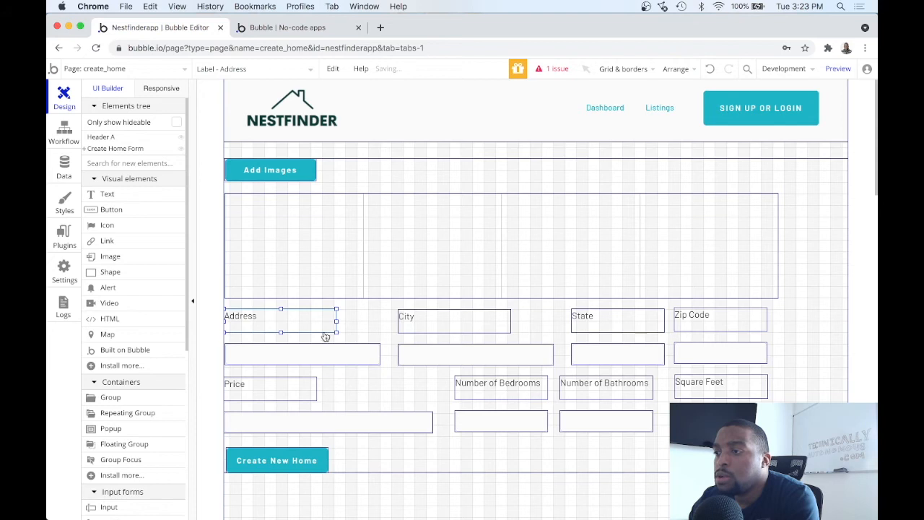
pyautogui.click(313, 355)
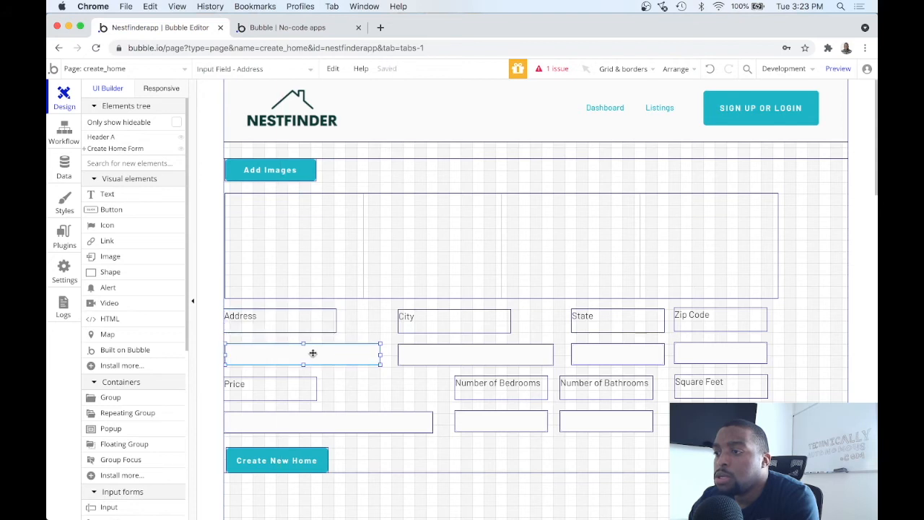
pyautogui.moveTo(310, 353); pyautogui.dragTo(308, 353)
pyautogui.moveTo(291, 399); pyautogui.dragTo(297, 421)
pyautogui.click(299, 421)
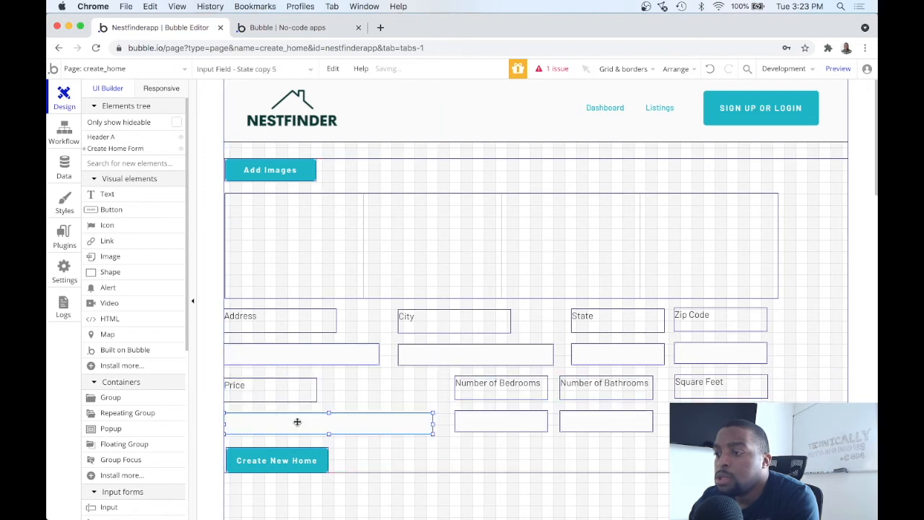
pyautogui.click(283, 456)
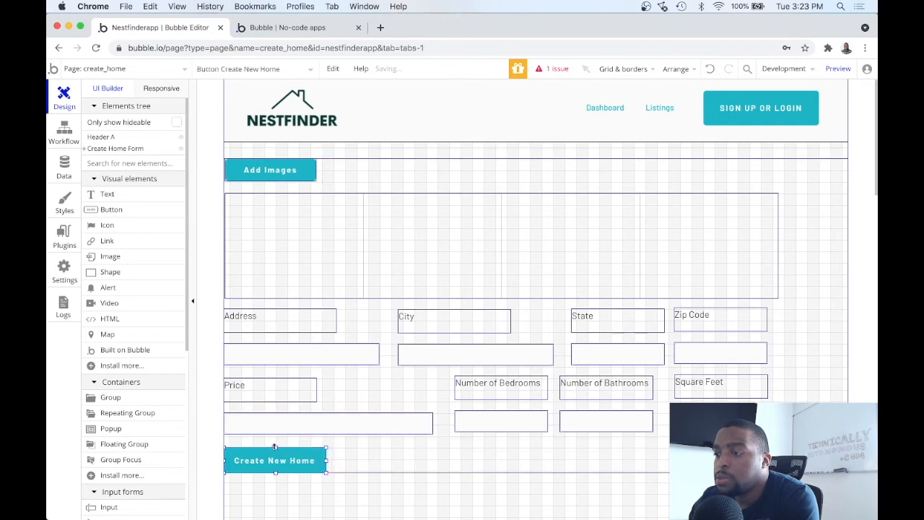
pyautogui.moveTo(275, 445); pyautogui.dragTo(273, 449)
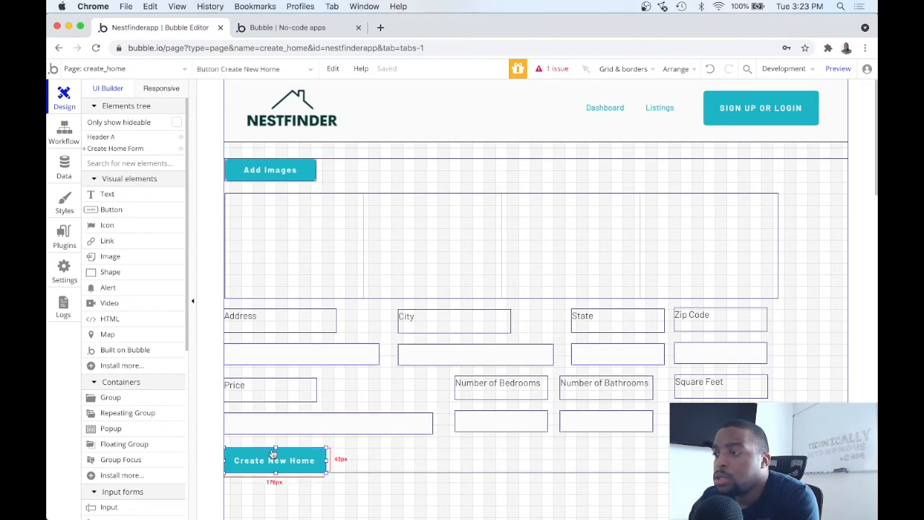
# Shift the City label and its input slightly closer to the Address column with matching left edges, and adjust the Address input beside them
pyautogui.click(430, 317)
pyautogui.moveTo(429, 318); pyautogui.dragTo(422, 318)
pyautogui.click(423, 354)
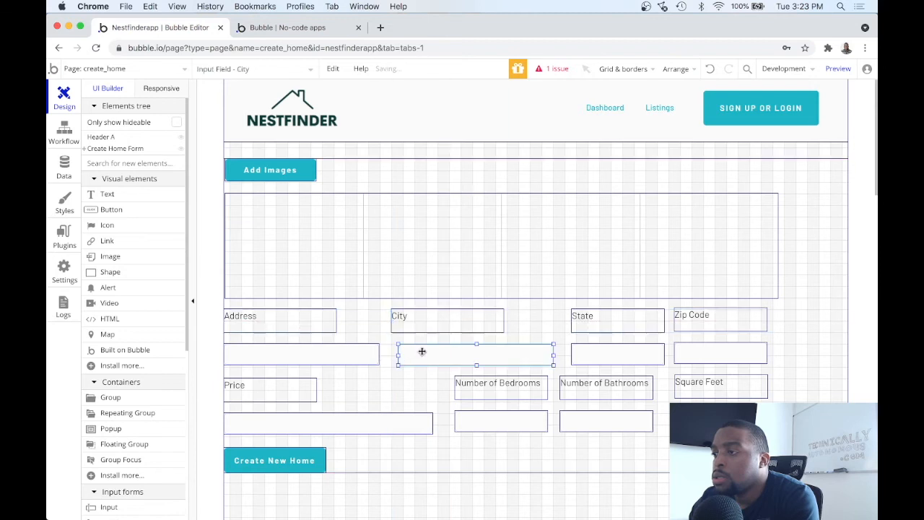
pyautogui.moveTo(418, 351); pyautogui.dragTo(417, 351)
pyautogui.moveTo(330, 355); pyautogui.dragTo(328, 360)
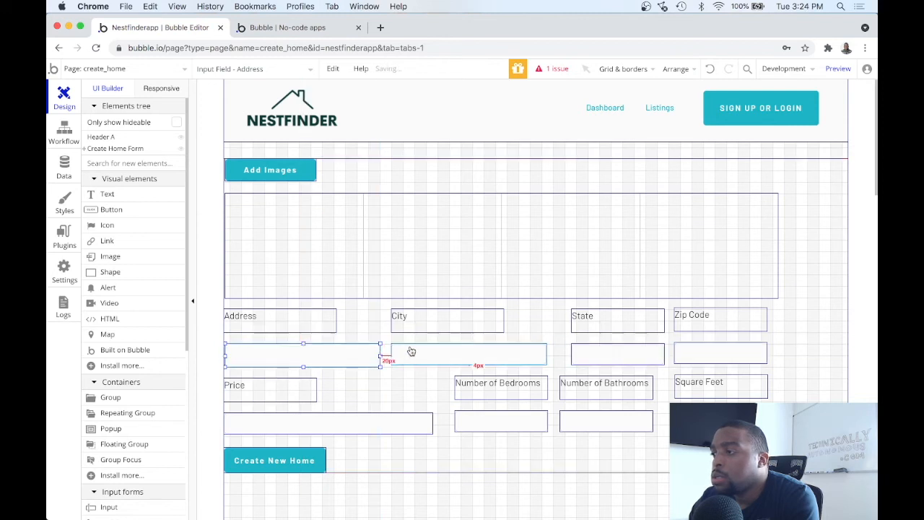
# Narrow the City input slightly and move the State label and input closer to it with matching left edges
pyautogui.click(448, 323)
pyautogui.click(593, 323)
pyautogui.moveTo(590, 323); pyautogui.dragTo(584, 323)
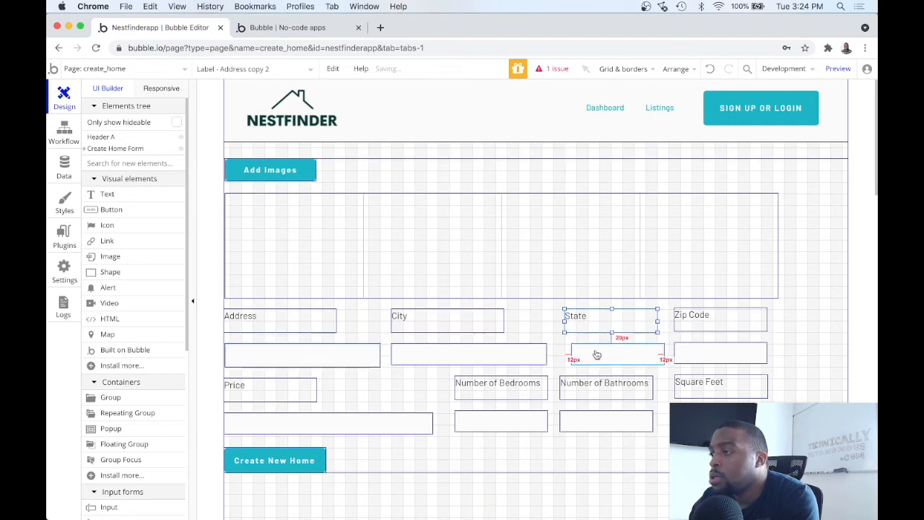
pyautogui.click(541, 353)
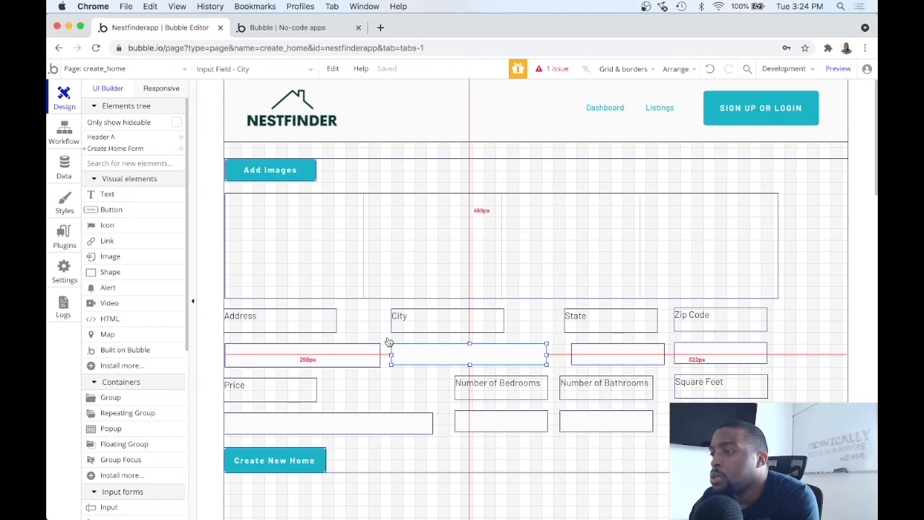
pyautogui.moveTo(547, 353); pyautogui.dragTo(542, 355)
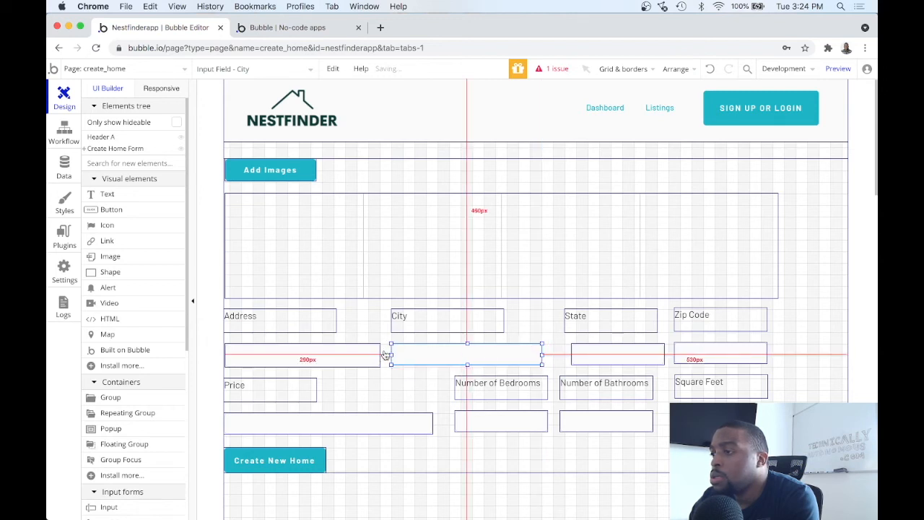
pyautogui.moveTo(598, 359); pyautogui.dragTo(579, 353)
pyautogui.click(594, 315)
pyautogui.moveTo(593, 315); pyautogui.dragTo(581, 315)
# Move the Zip Code label and its input closer to the State column, level with the State label and input
pyautogui.click(686, 323)
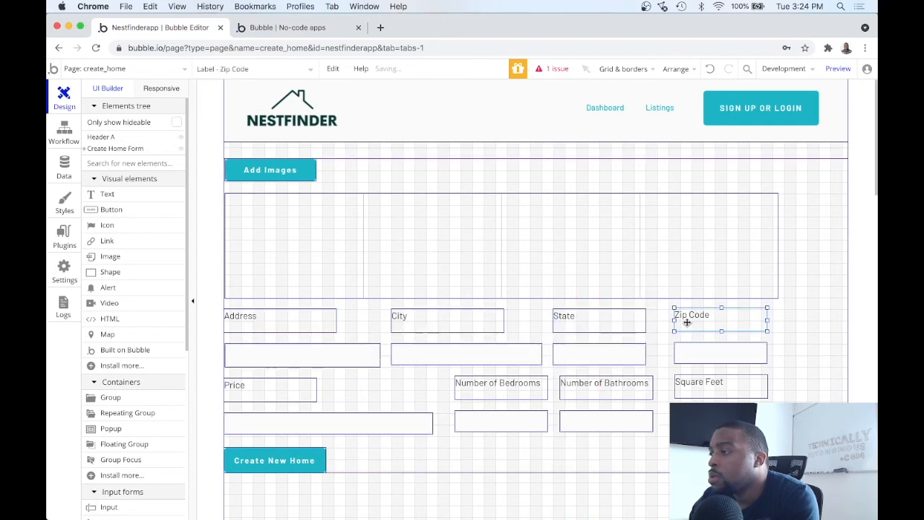
pyautogui.moveTo(701, 319); pyautogui.dragTo(673, 351)
pyautogui.click(689, 349)
# Shift the Square Feet label and its input slightly toward the Bathrooms column, level with the Price label and input
pyautogui.click(691, 395)
pyautogui.moveTo(691, 396); pyautogui.dragTo(685, 423)
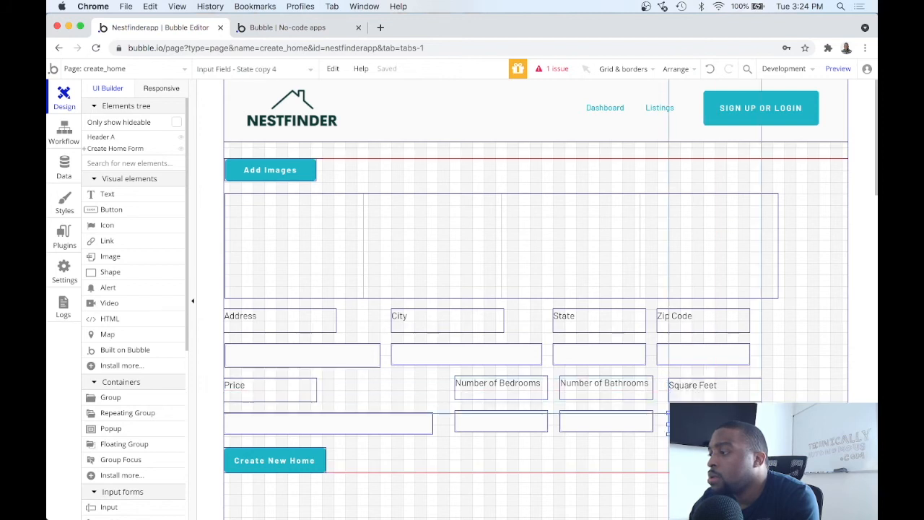
pyautogui.moveTo(685, 423); pyautogui.dragTo(685, 423)
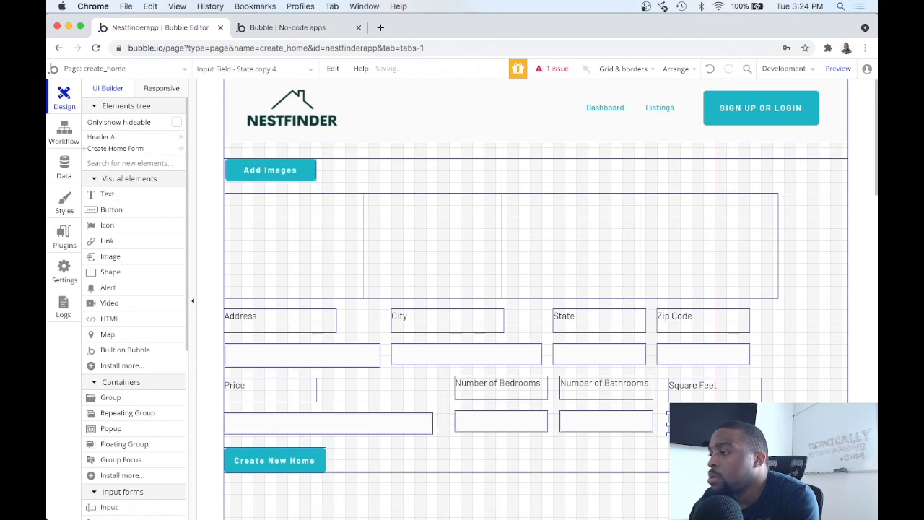
# Make the Number of Bathrooms and Price inputs slightly taller, and nudge the Number of Bedrooms input down to line up with them
pyautogui.click(625, 425)
pyautogui.moveTo(606, 432); pyautogui.dragTo(606, 435)
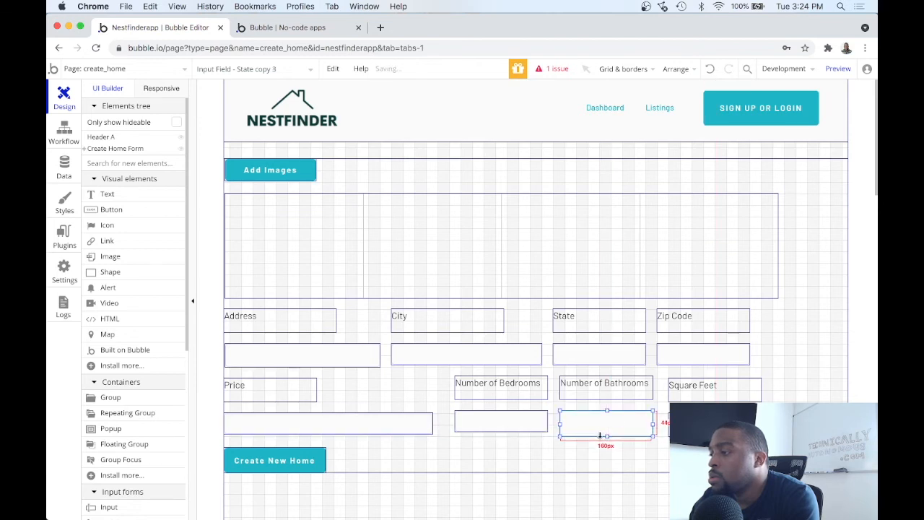
pyautogui.moveTo(528, 426); pyautogui.dragTo(528, 430)
pyautogui.click(415, 422)
pyautogui.moveTo(415, 424); pyautogui.dragTo(415, 426)
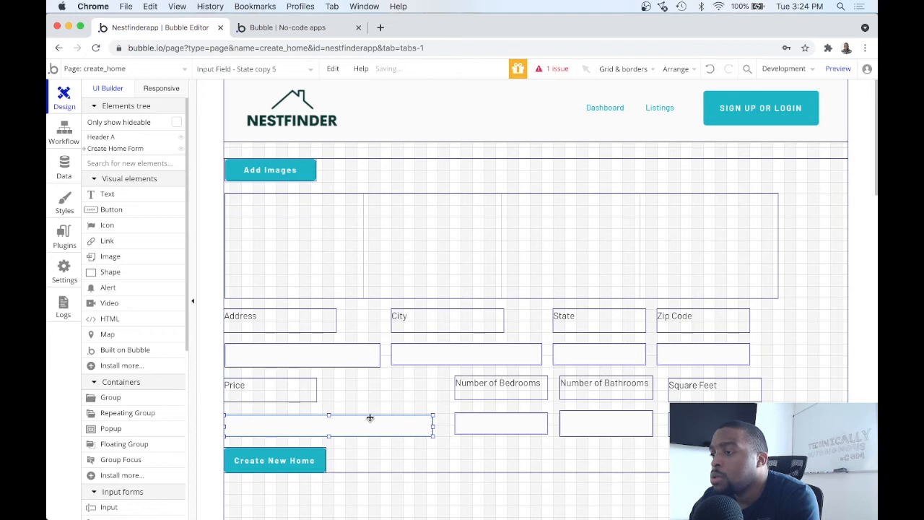
pyautogui.moveTo(329, 415); pyautogui.dragTo(329, 413)
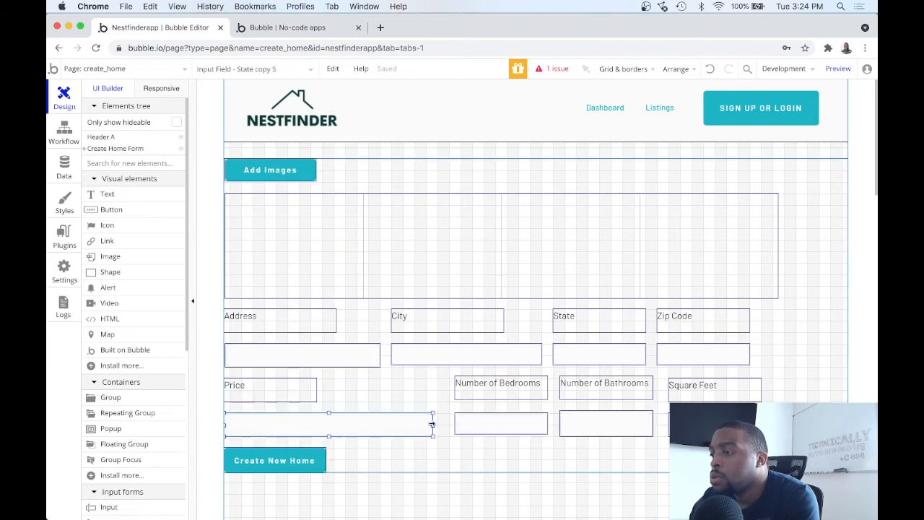
# Narrow the Price input slightly and move the Number of Bedrooms input and label beside it, left-aligned with each other
pyautogui.moveTo(433, 425); pyautogui.dragTo(453, 424)
pyautogui.click(470, 423)
pyautogui.click(472, 385)
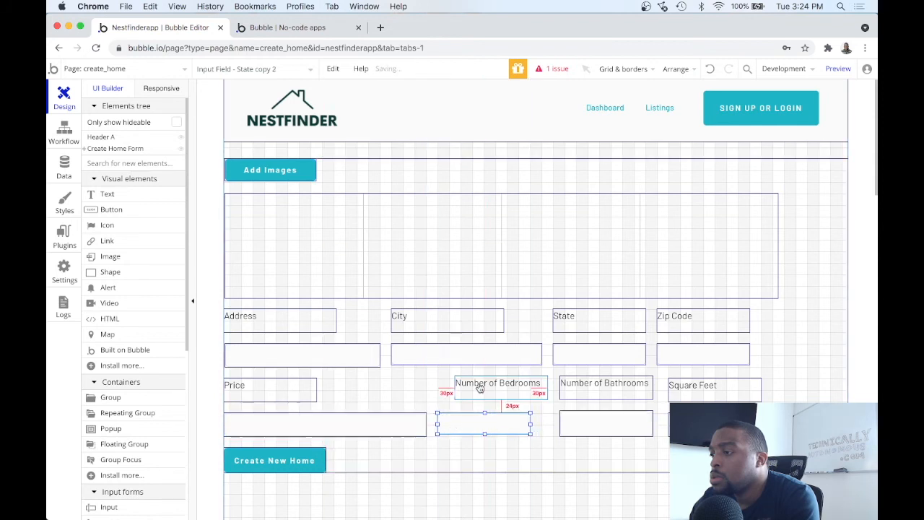
pyautogui.moveTo(473, 386); pyautogui.dragTo(458, 385)
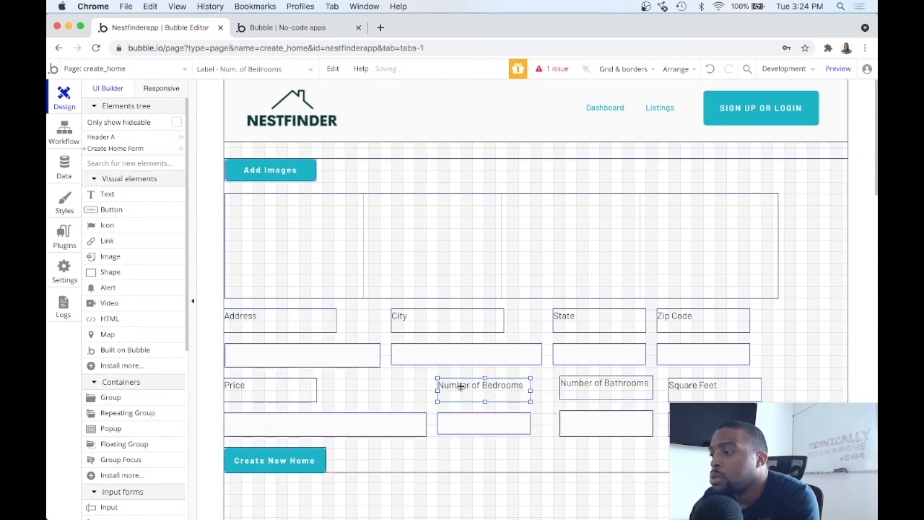
# Move the Number of Bathrooms label and its input closer to the Bedrooms column with matching left edges
pyautogui.click(585, 386)
pyautogui.moveTo(585, 385); pyautogui.dragTo(577, 385)
pyautogui.click(526, 421)
pyautogui.moveTo(531, 426); pyautogui.dragTo(558, 393)
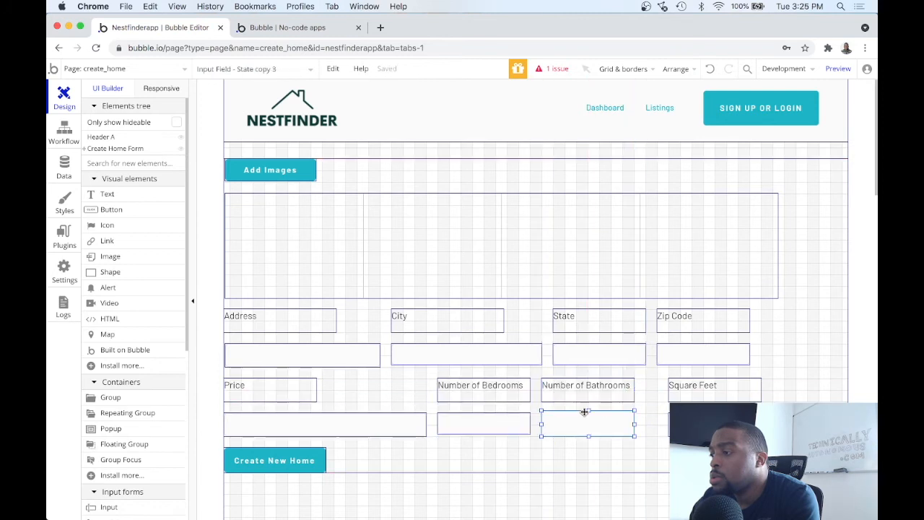
# Undo the accidental move of the Create Home Form group, and lower the Number of Bathrooms input's top edge to match the Price input
pyautogui.click(588, 408)
pyautogui.moveTo(588, 408); pyautogui.dragTo(587, 419)
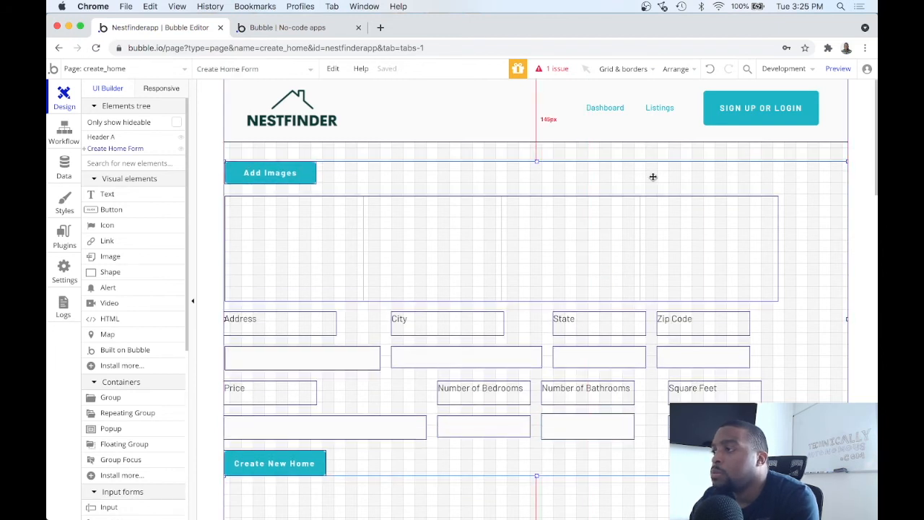
pyautogui.press('super+z')
pyautogui.click(585, 417)
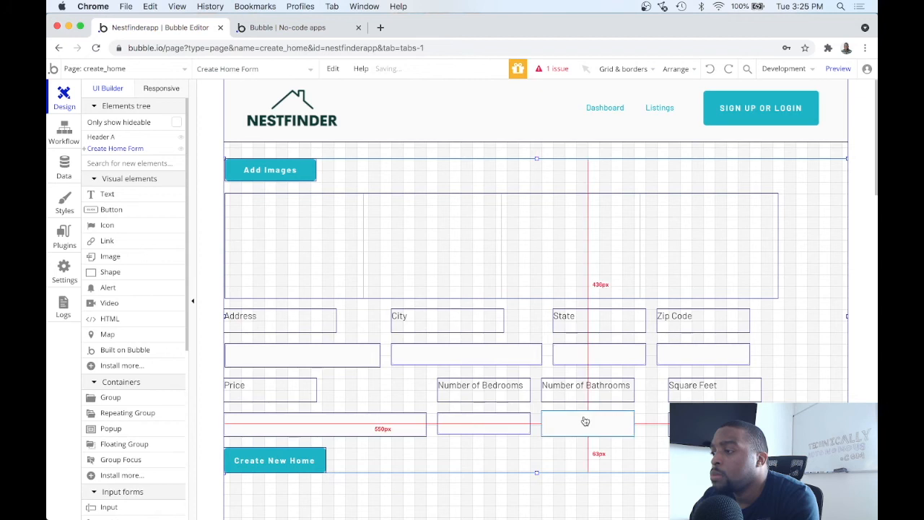
pyautogui.moveTo(589, 410); pyautogui.dragTo(588, 435)
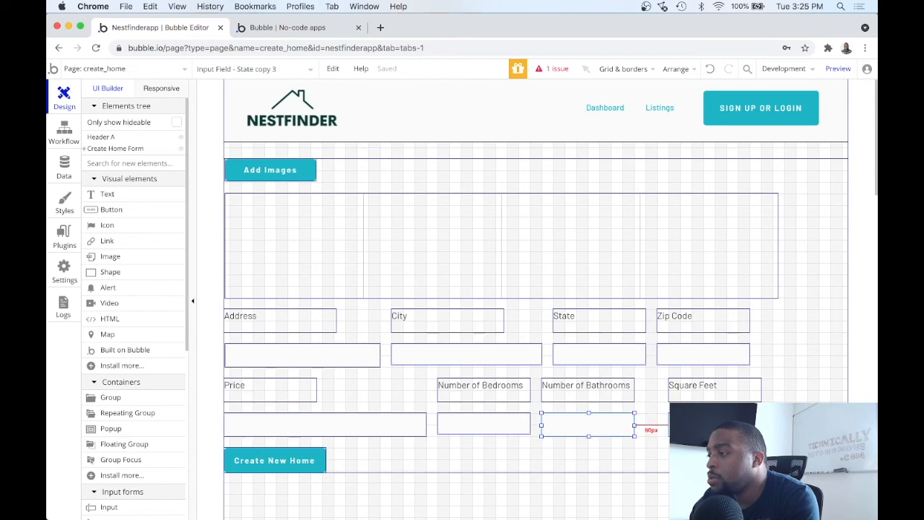
# Move the Square Feet input and label beside the Bathrooms column, and extend the Number of Bedrooms input down to match its neighbours
pyautogui.moveTo(690, 424); pyautogui.dragTo(668, 393)
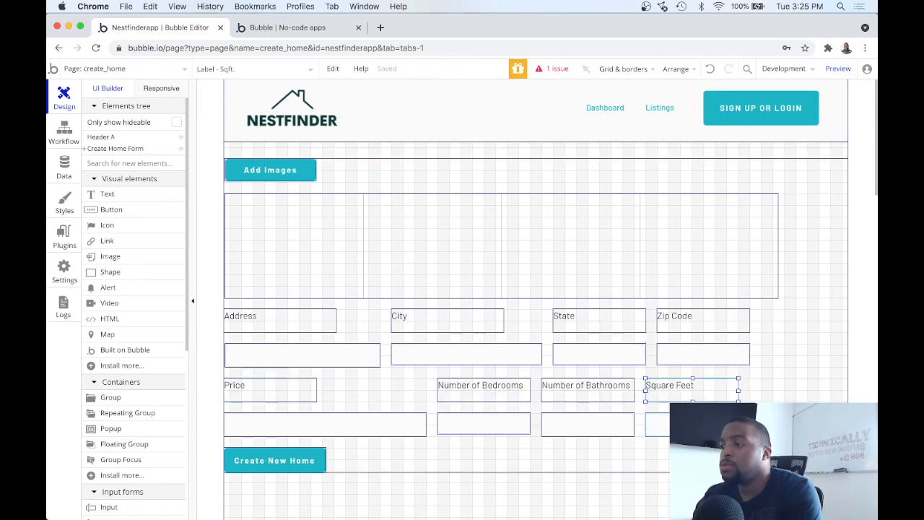
pyautogui.press('alt')
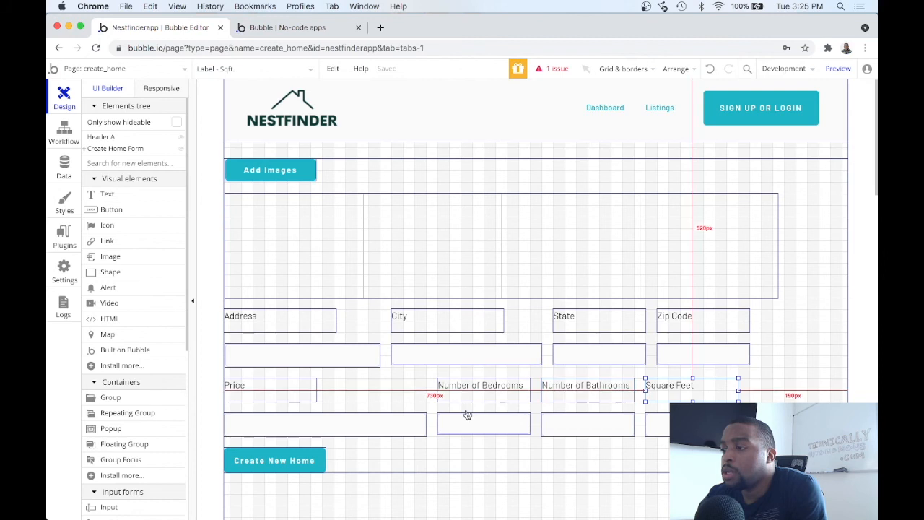
pyautogui.moveTo(486, 434); pyautogui.dragTo(484, 435)
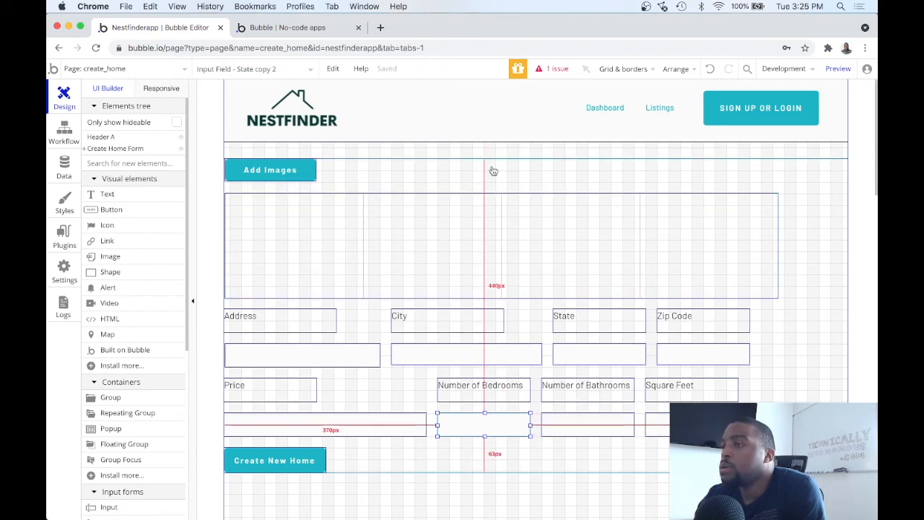
# Align the Add Images button flush with the form group's left edge, and check the page layout in a preview
pyautogui.click(292, 170)
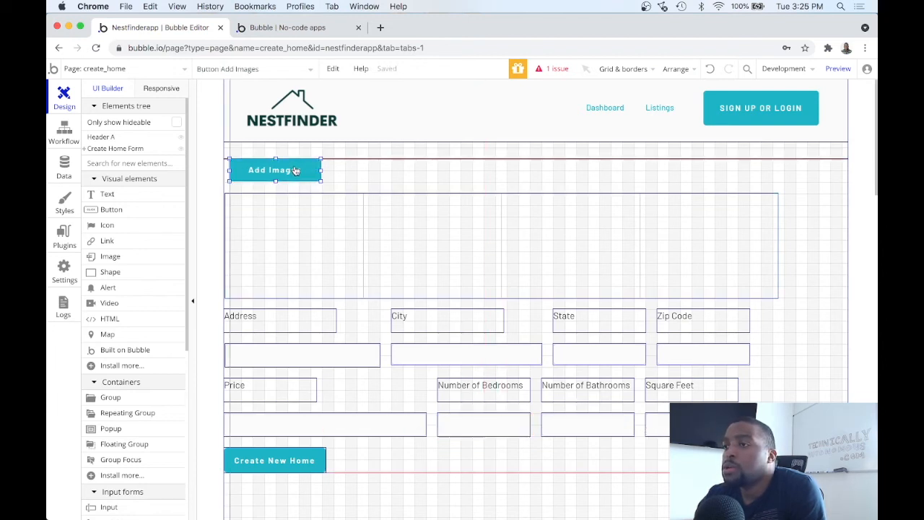
pyautogui.moveTo(290, 171); pyautogui.dragTo(291, 170)
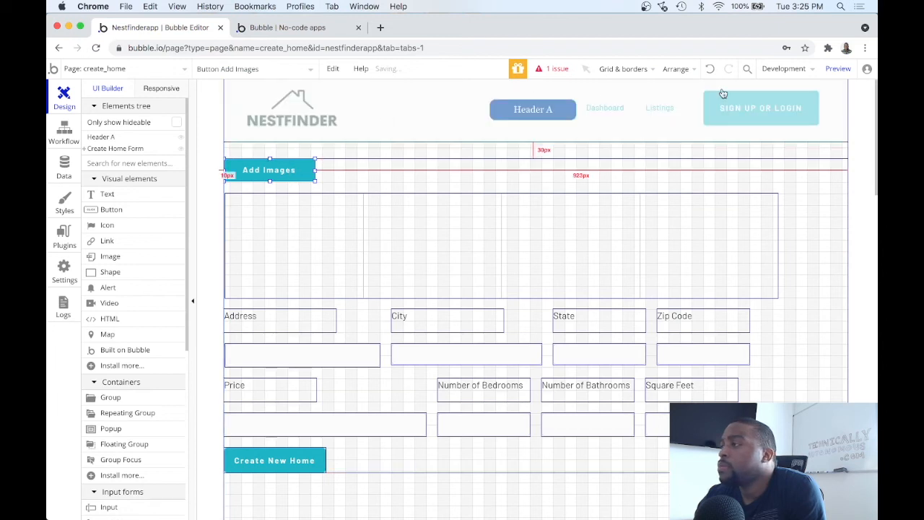
pyautogui.click(834, 70)
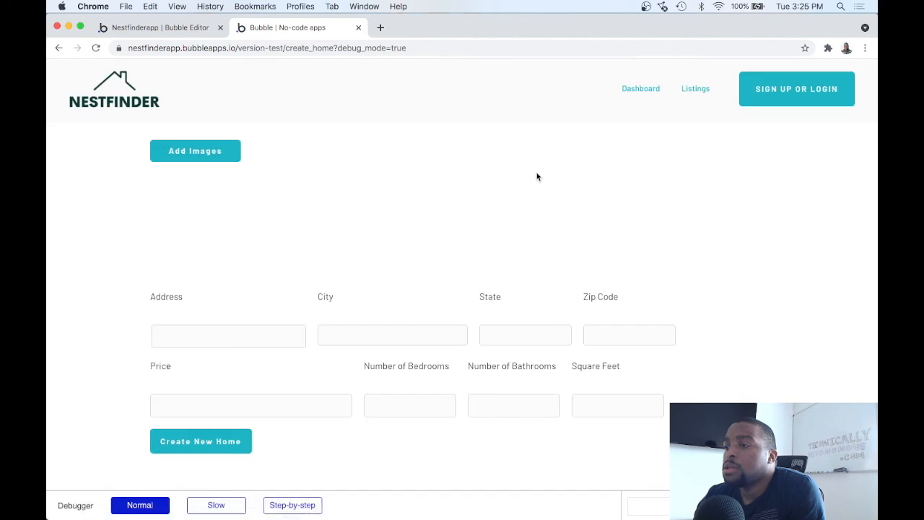
pyautogui.click(173, 29)
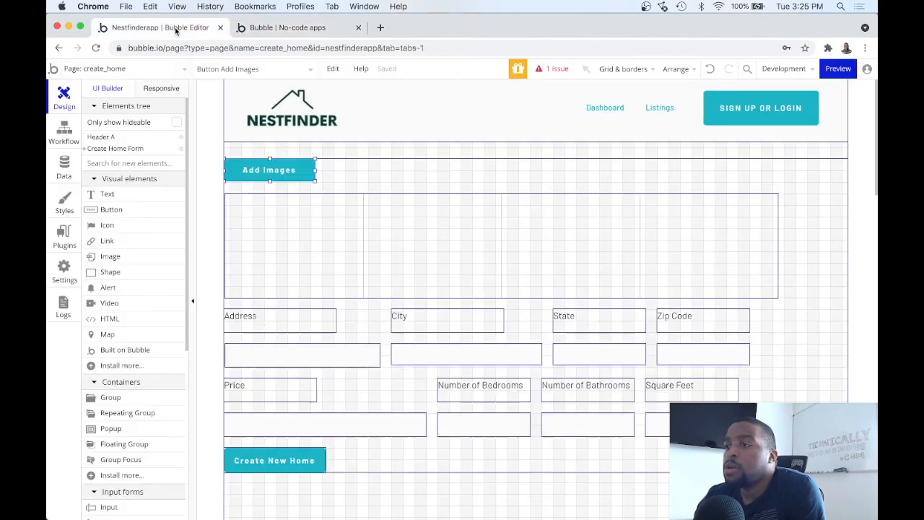
# Reduce the Address label's height to 27 and move it down to sit directly above its input
pyautogui.click(428, 325)
pyautogui.doubleClick(307, 321)
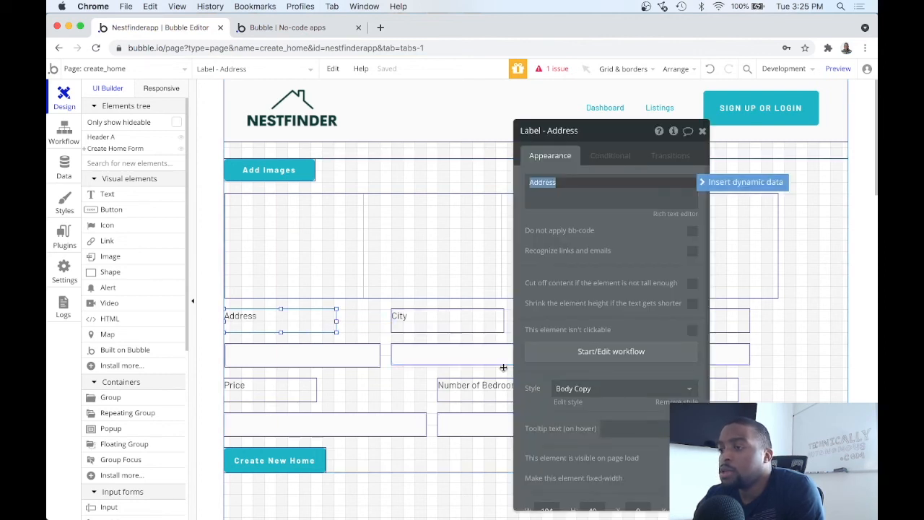
pyautogui.moveTo(282, 309); pyautogui.dragTo(283, 331)
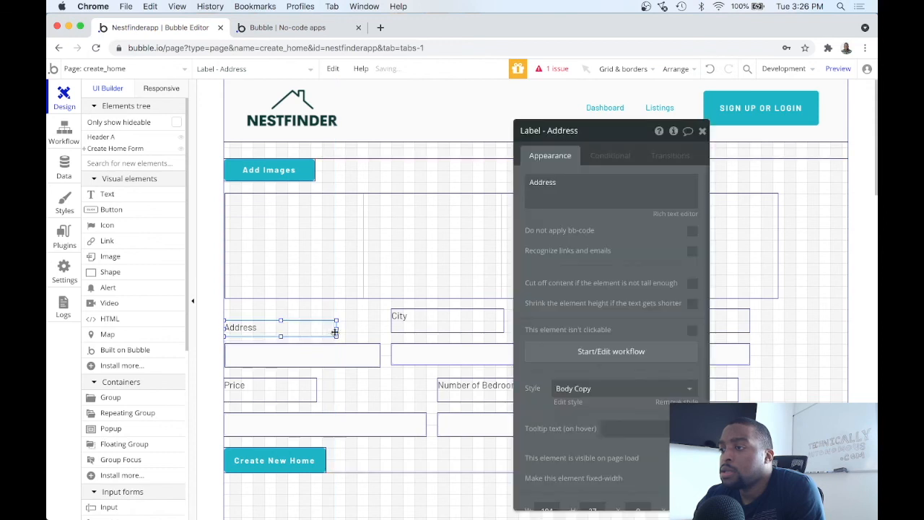
pyautogui.moveTo(310, 328); pyautogui.dragTo(319, 335)
# Shorten the City label and place it directly above its input, with a height of 30
pyautogui.click(402, 320)
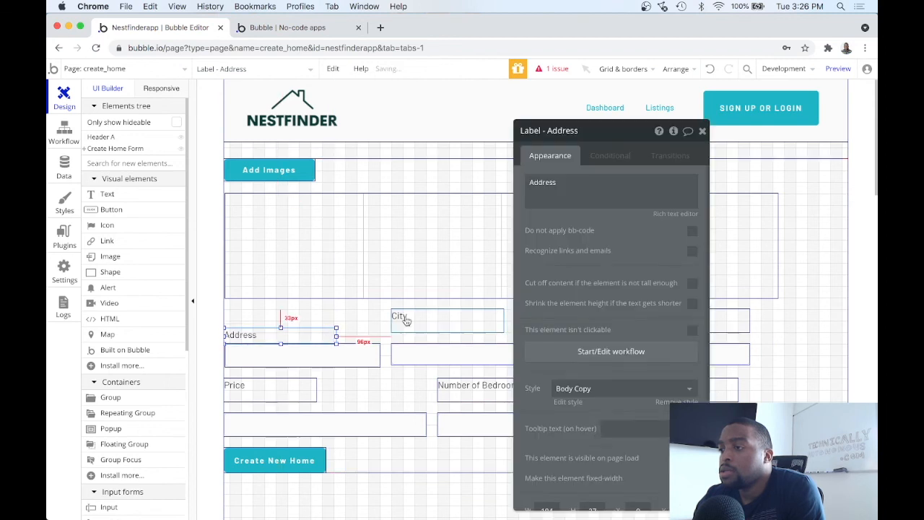
pyautogui.moveTo(447, 309); pyautogui.dragTo(446, 335)
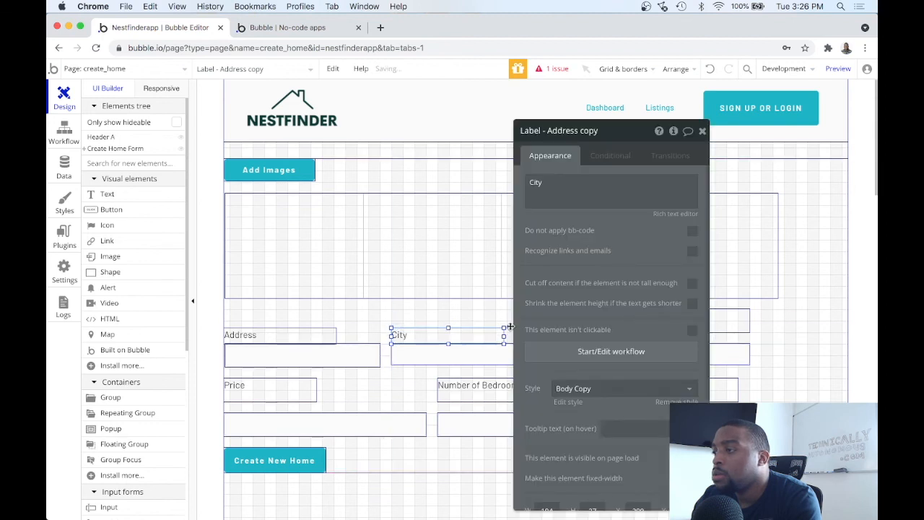
pyautogui.scroll(-3, 605, 257)
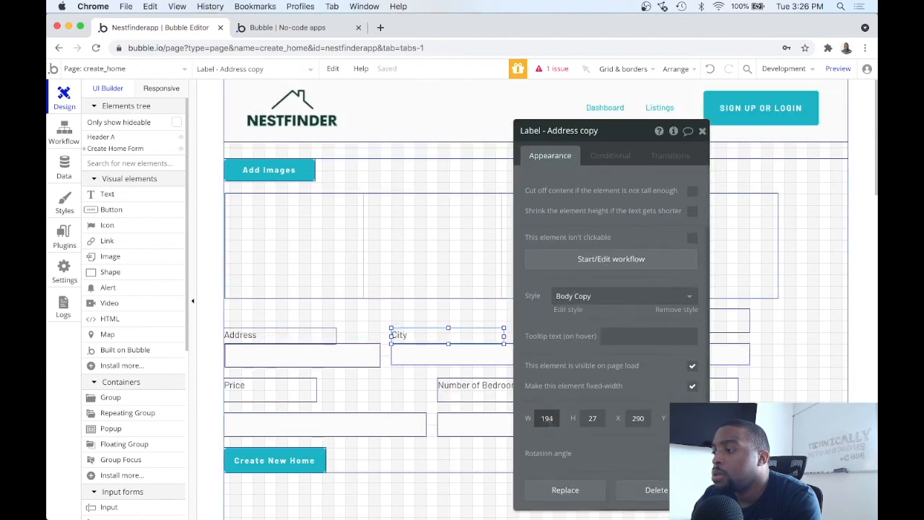
pyautogui.write('30')
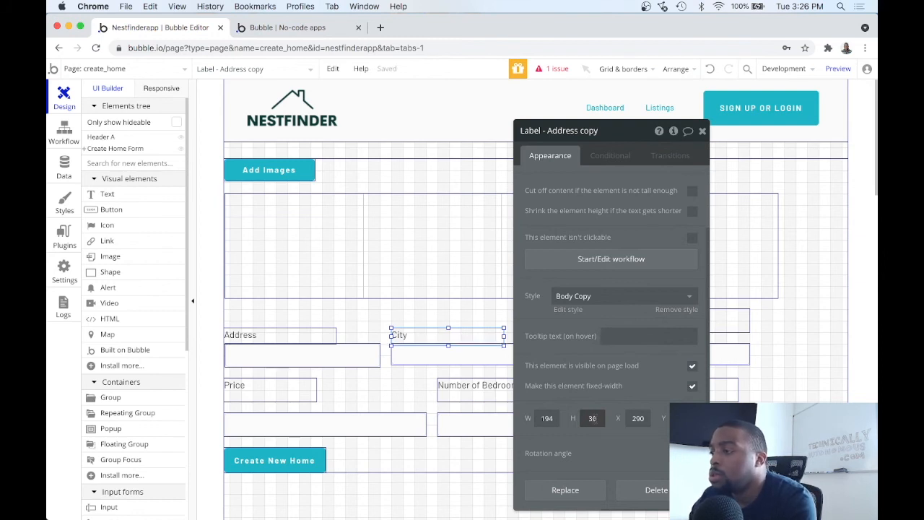
pyautogui.click(703, 131)
# Shorten the State label from its top edge, place it directly above its input, and set its height to 30
pyautogui.click(604, 313)
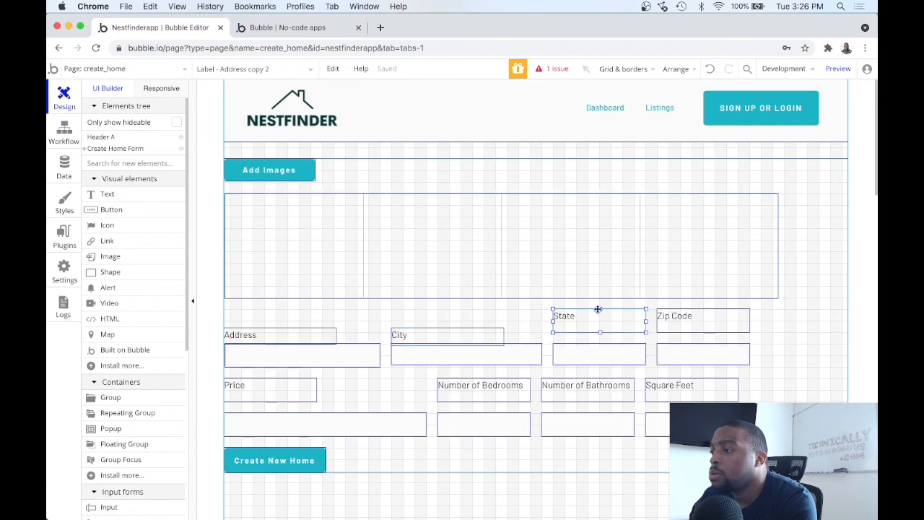
pyautogui.moveTo(601, 309); pyautogui.dragTo(600, 330)
pyautogui.doubleClick(601, 329)
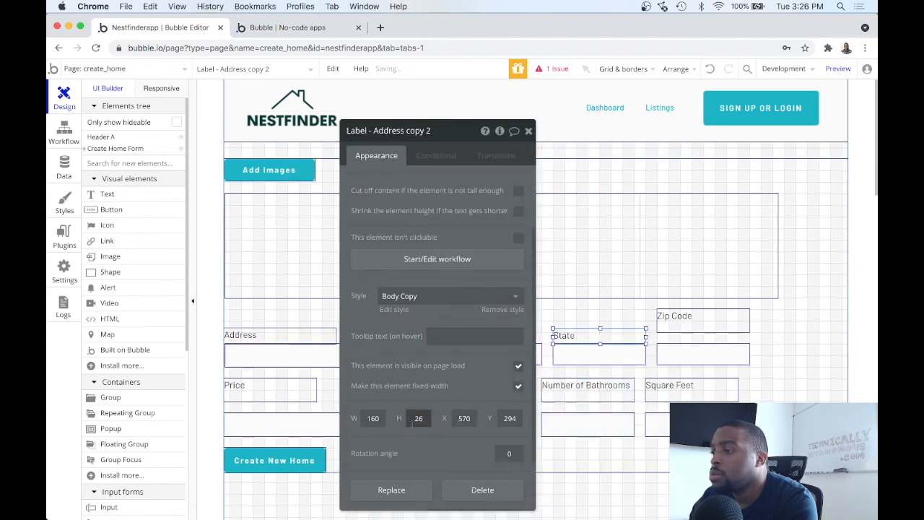
pyautogui.write('30')
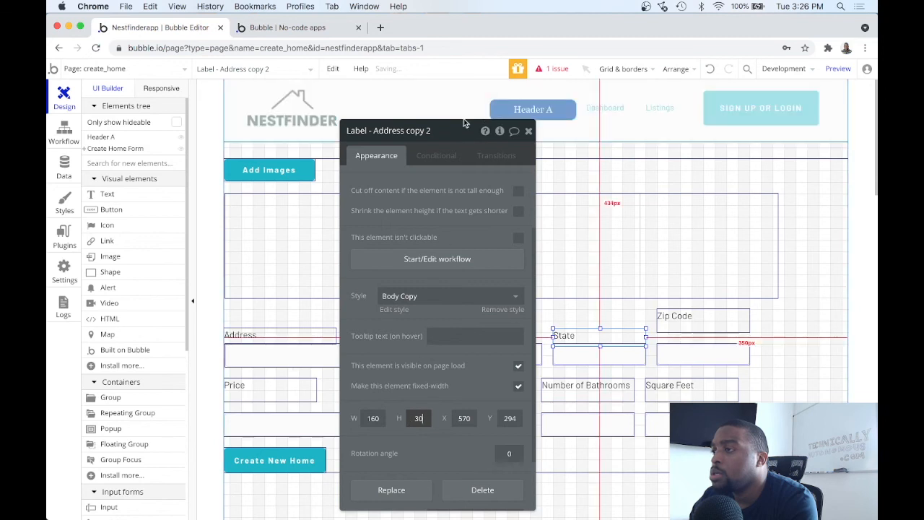
# Rename the State label's element as "Label - State"
pyautogui.moveTo(452, 132); pyautogui.dragTo(379, 103)
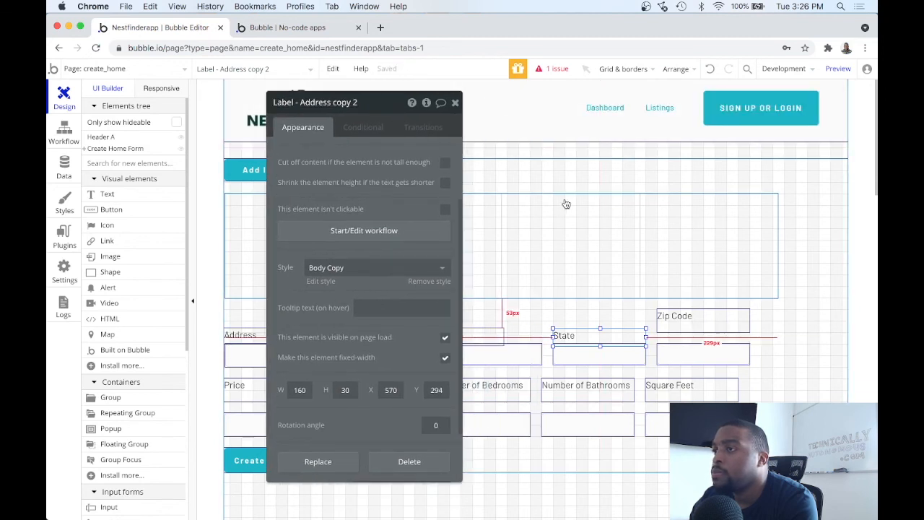
pyautogui.doubleClick(330, 102)
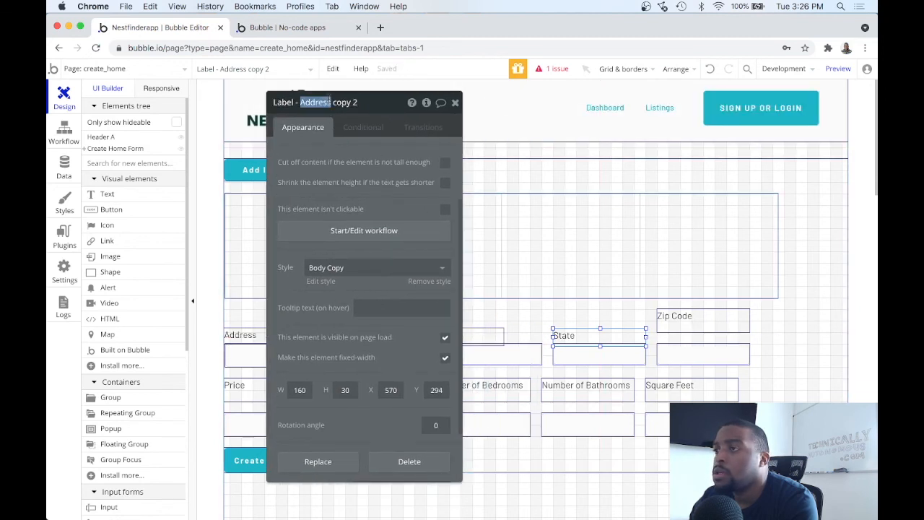
pyautogui.moveTo(360, 101); pyautogui.dragTo(301, 102)
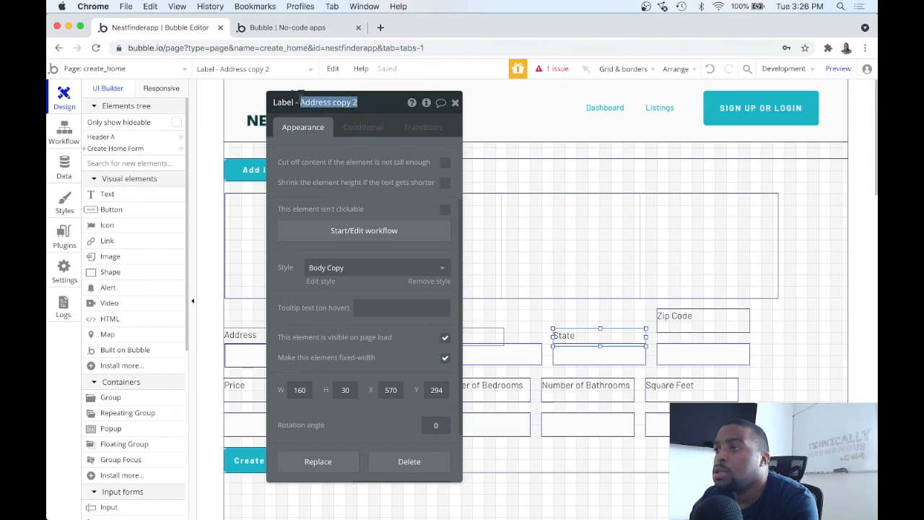
pyautogui.write('State')
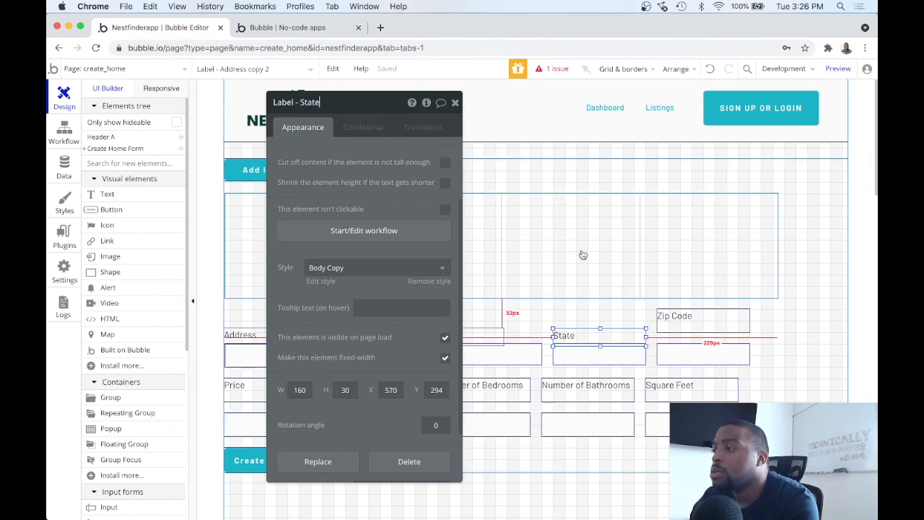
# Place the Zip Code label directly above its input and set its height to 30
pyautogui.click(711, 320)
pyautogui.moveTo(708, 322); pyautogui.dragTo(704, 328)
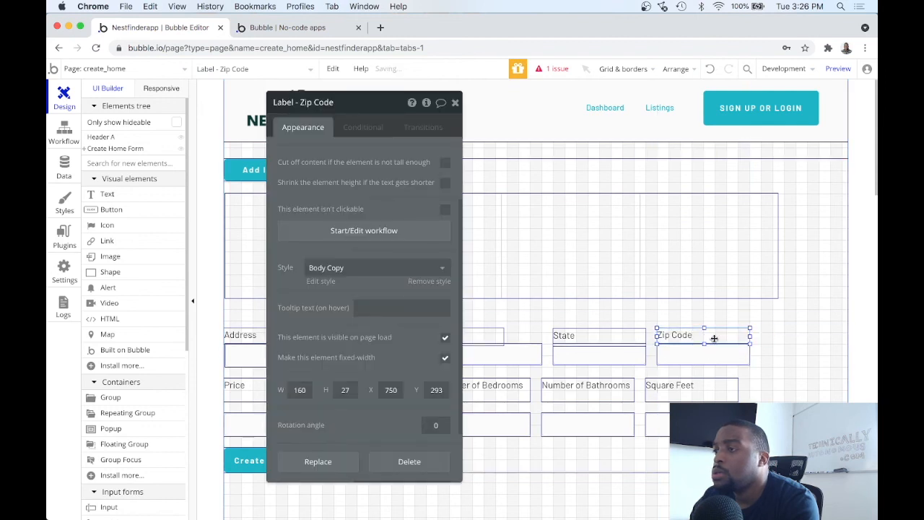
pyautogui.write('30')
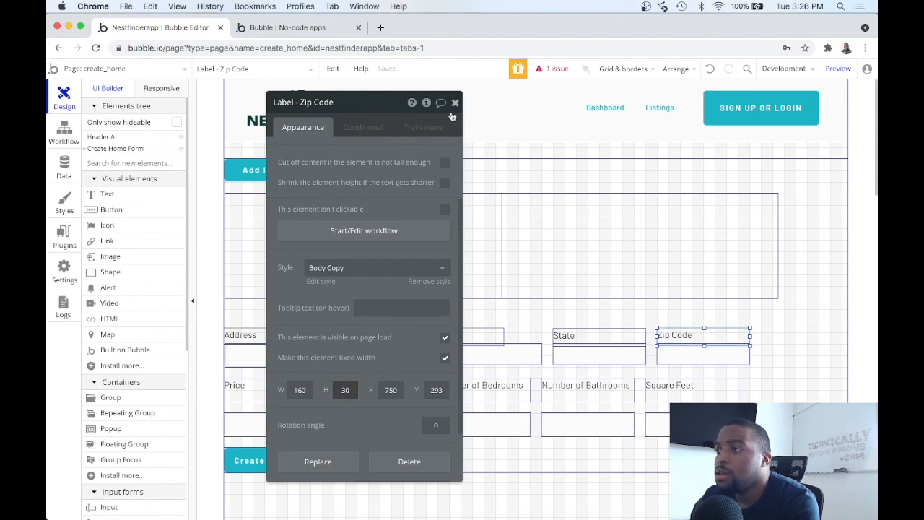
pyautogui.click(455, 106)
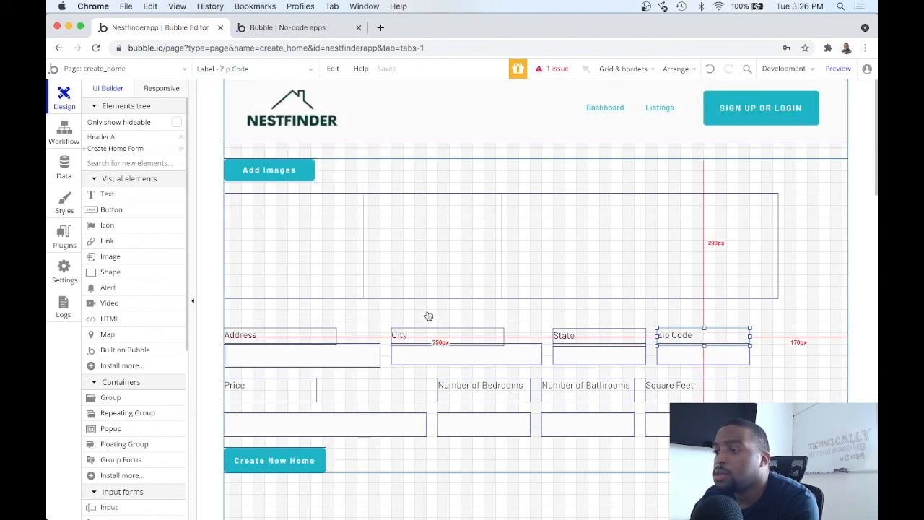
# Move the Price, Number of Bedrooms, Number of Bathrooms and Square Feet labels down so each sits directly above its input
pyautogui.click(288, 398)
pyautogui.moveTo(287, 397); pyautogui.dragTo(288, 403)
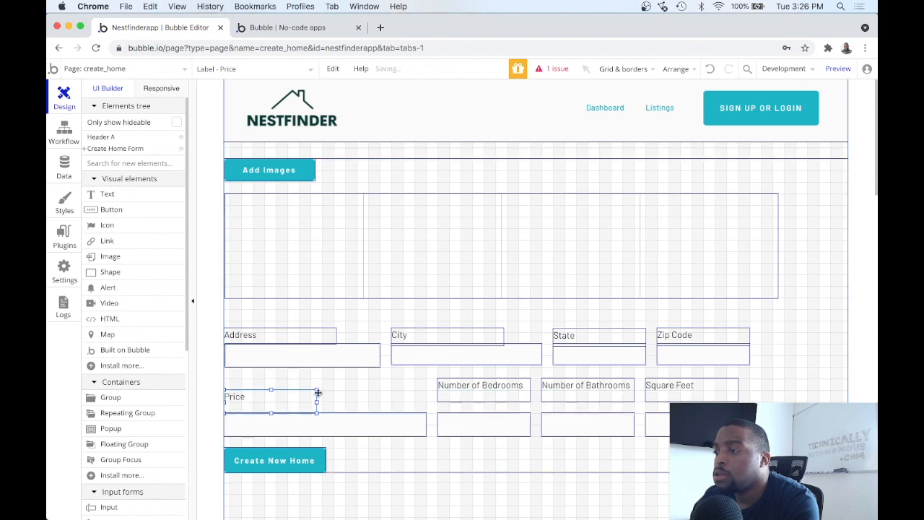
pyautogui.moveTo(484, 384); pyautogui.dragTo(486, 398)
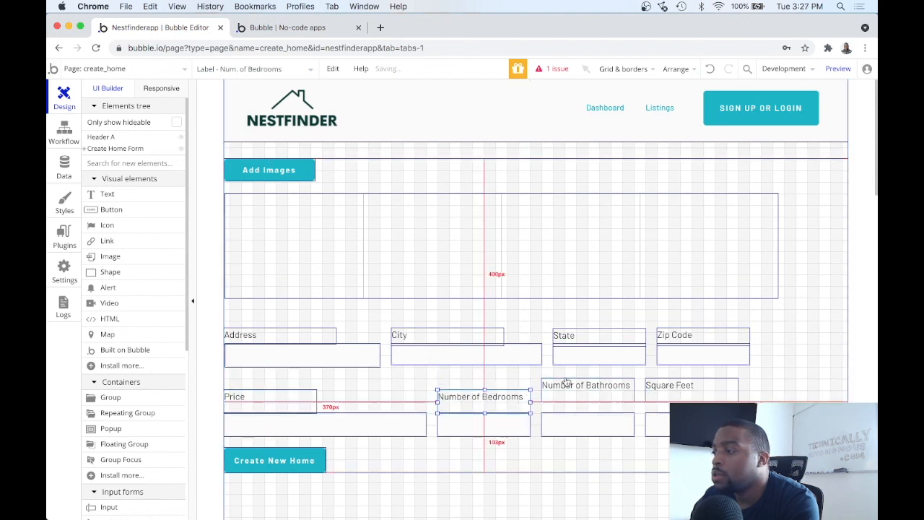
pyautogui.click(576, 386)
pyautogui.moveTo(591, 385); pyautogui.dragTo(593, 398)
pyautogui.click(662, 385)
pyautogui.moveTo(665, 384); pyautogui.dragTo(665, 397)
# Set the height of the Square Feet and Number of Bathrooms labels to 30
pyautogui.doubleClick(665, 397)
pyautogui.doubleClick(345, 390)
pyautogui.write('30')
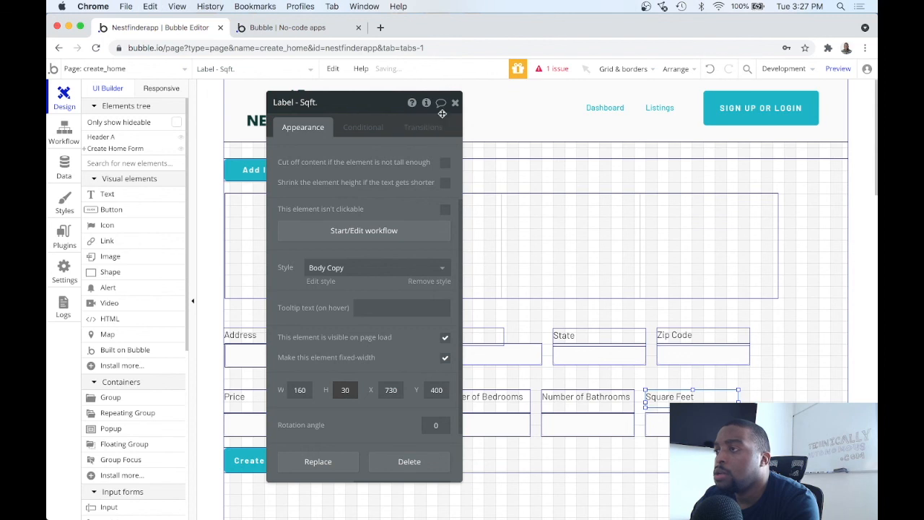
pyautogui.click(455, 103)
pyautogui.click(563, 395)
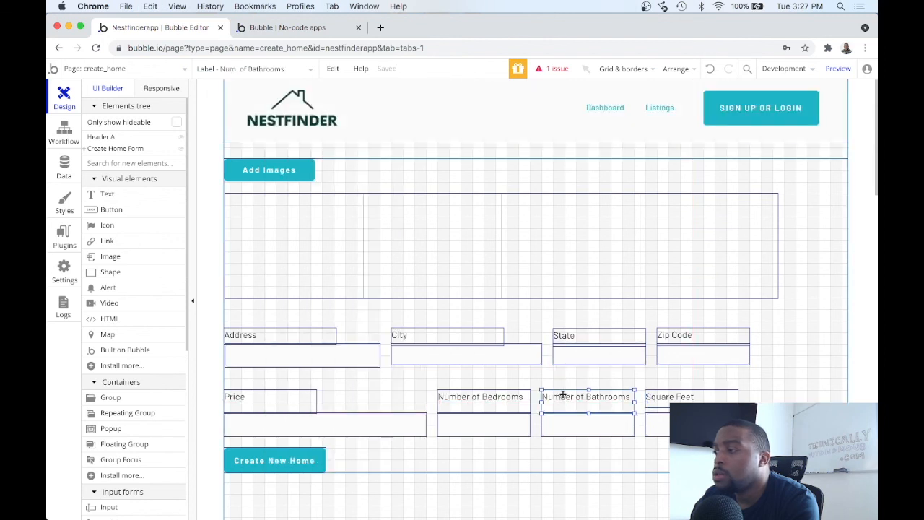
pyautogui.doubleClick(563, 395)
pyautogui.doubleClick(345, 390)
pyautogui.write('30')
pyautogui.click(455, 102)
# Set the height of the Number of Bedrooms and Price labels to 30
pyautogui.click(462, 396)
pyautogui.doubleClick(459, 397)
pyautogui.doubleClick(345, 389)
pyautogui.write('30')
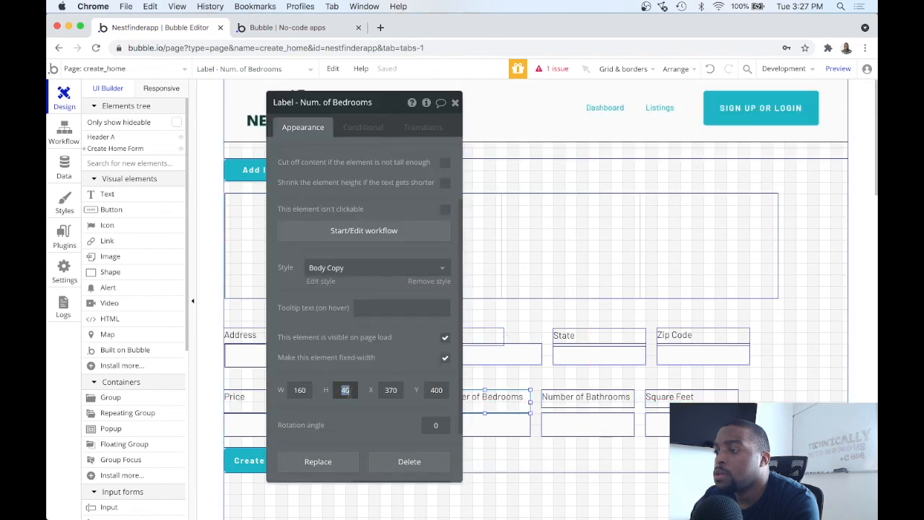
pyautogui.click(455, 102)
pyautogui.click(259, 396)
pyautogui.doubleClick(260, 396)
pyautogui.doubleClick(354, 389)
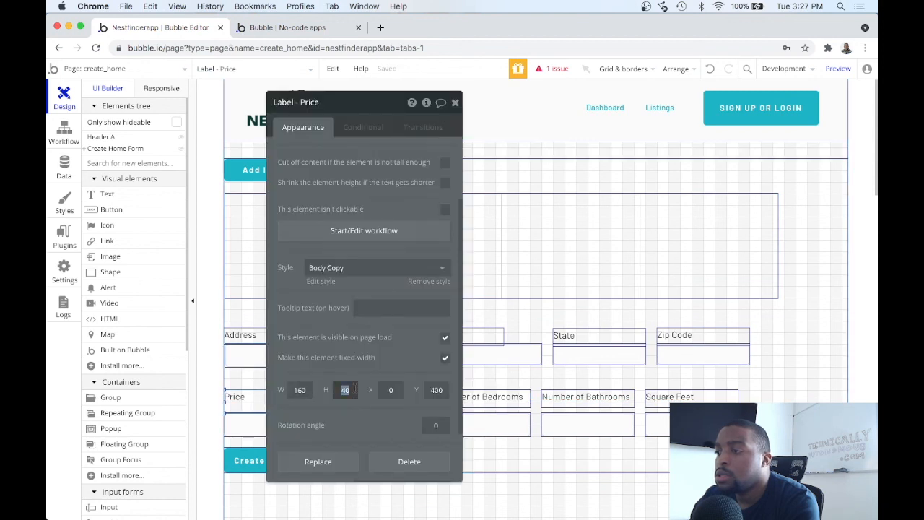
pyautogui.write('30')
pyautogui.click(454, 103)
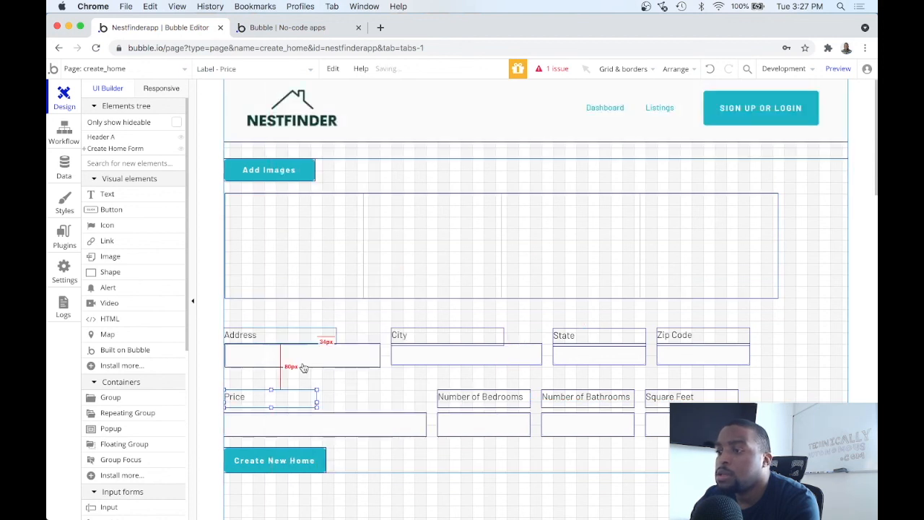
# Lower the four shortened labels in the second form row to close the gap above their inputs
pyautogui.moveTo(296, 394); pyautogui.dragTo(292, 402)
pyautogui.keyDown('shift'); pyautogui.click(496, 396); pyautogui.keyUp('shift')
pyautogui.moveTo(497, 396); pyautogui.dragTo(497, 402)
pyautogui.click(582, 394)
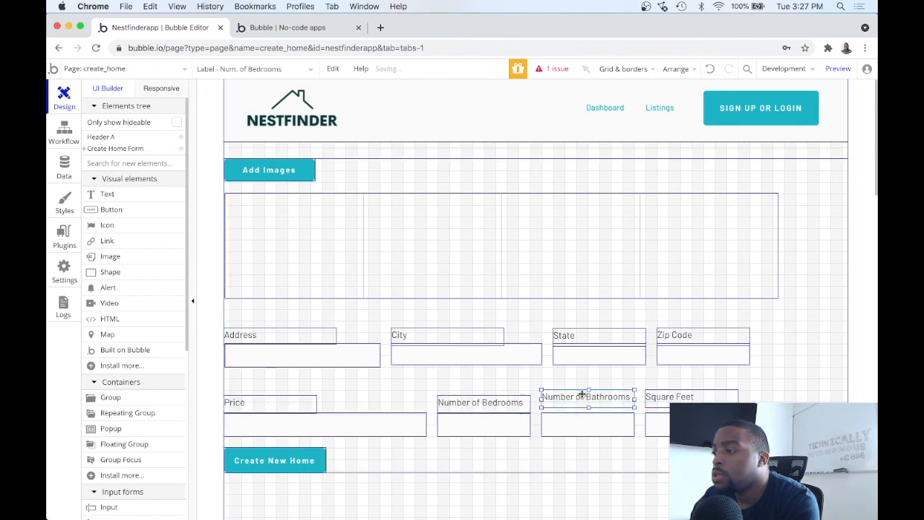
pyautogui.moveTo(588, 394); pyautogui.dragTo(588, 400)
pyautogui.keyDown('shift'); pyautogui.click(684, 393); pyautogui.keyUp('shift')
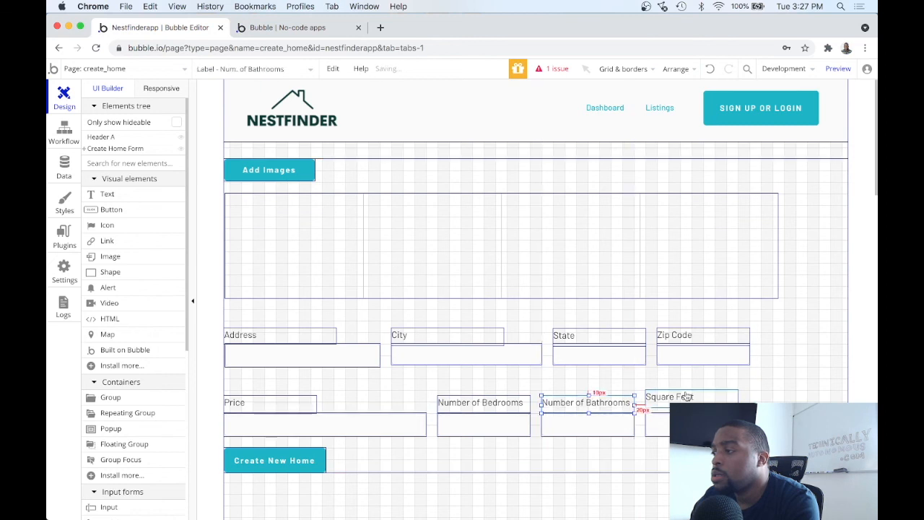
pyautogui.moveTo(685, 392); pyautogui.dragTo(680, 402)
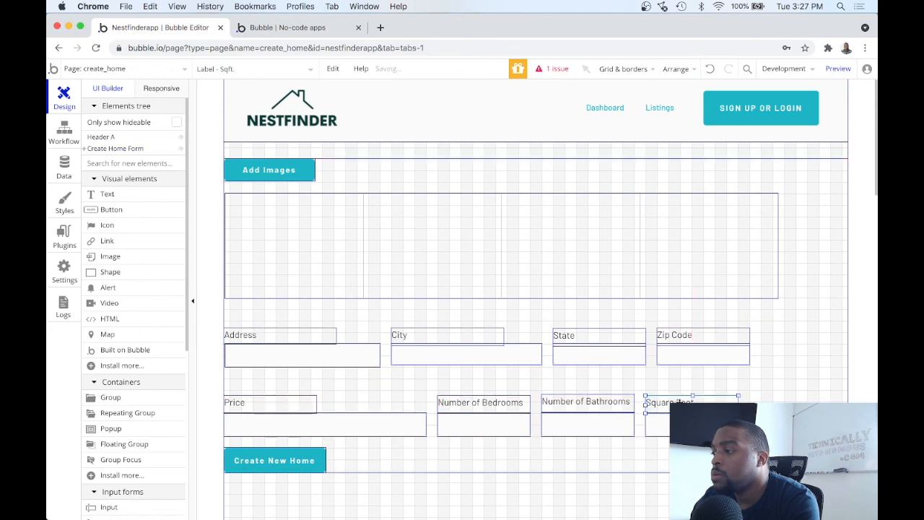
# Move the Create Home Form group up to Y position 0, over the header, and preview the page
pyautogui.click(415, 390)
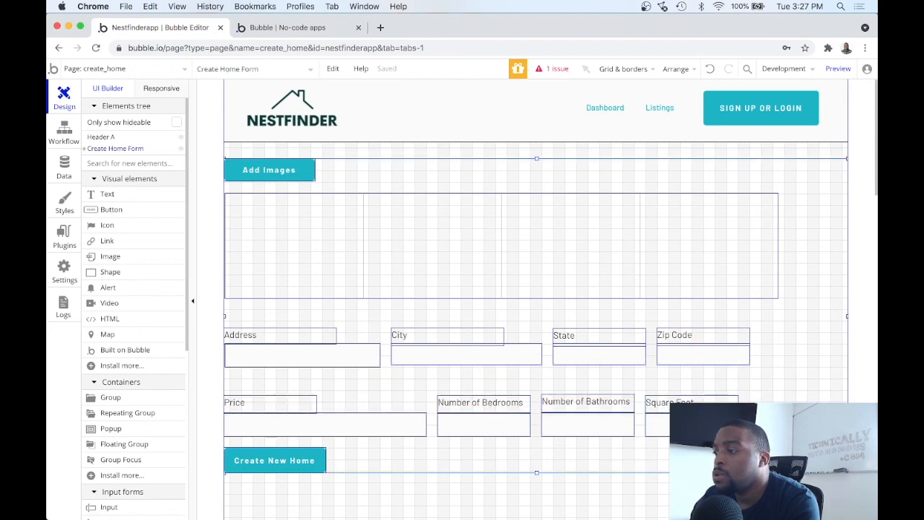
pyautogui.moveTo(417, 435); pyautogui.dragTo(418, 354)
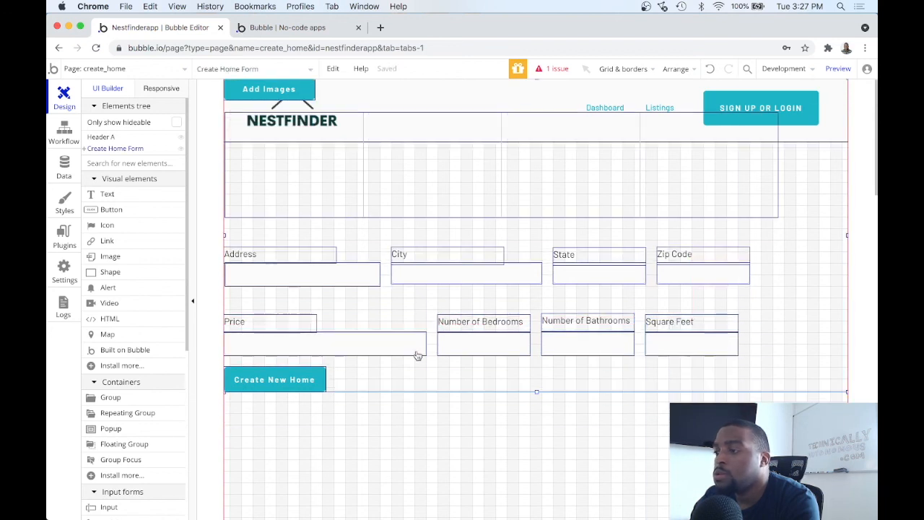
pyautogui.doubleClick(752, 350)
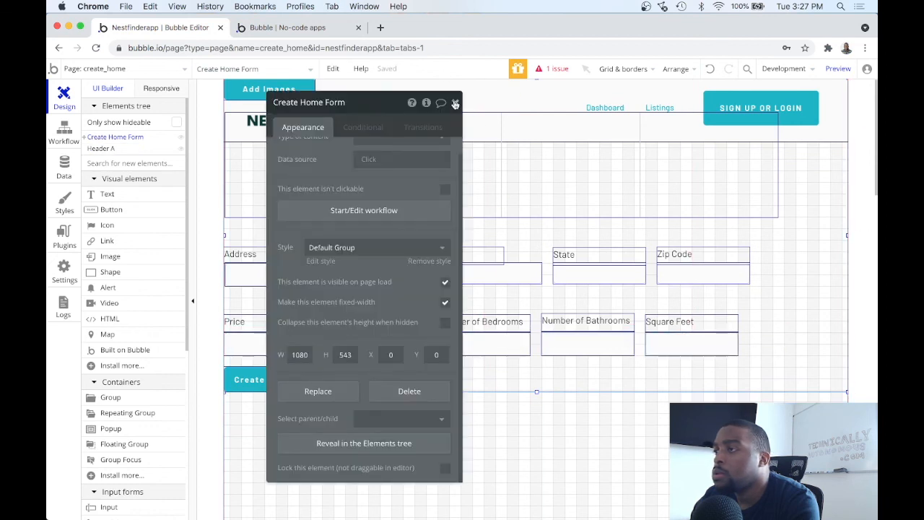
pyautogui.click(452, 103)
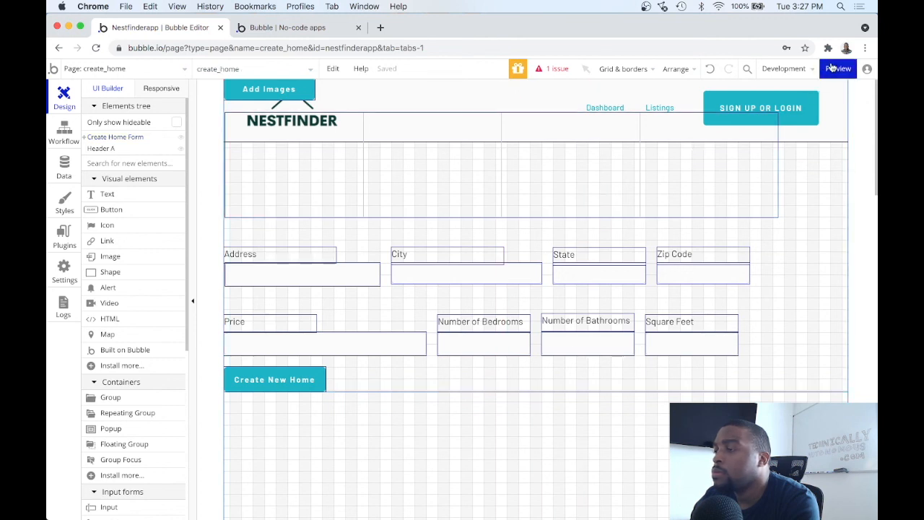
pyautogui.click(832, 69)
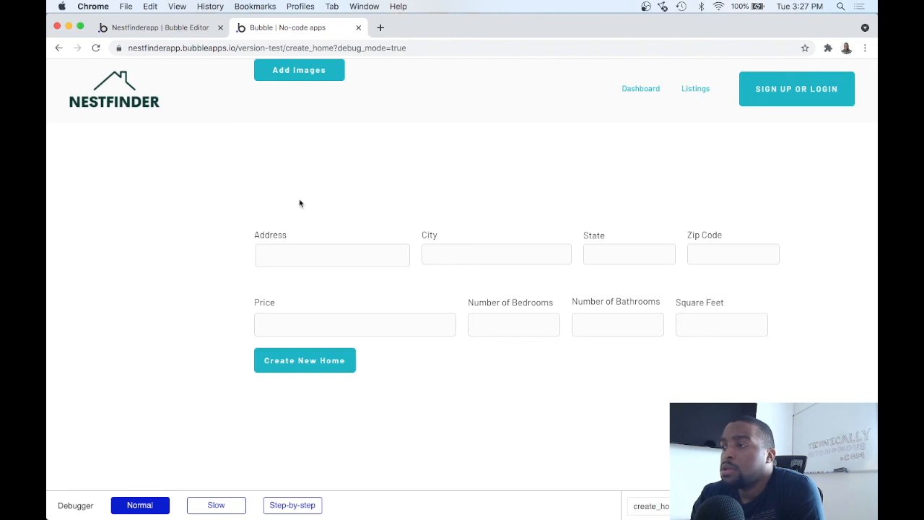
pyautogui.click(173, 32)
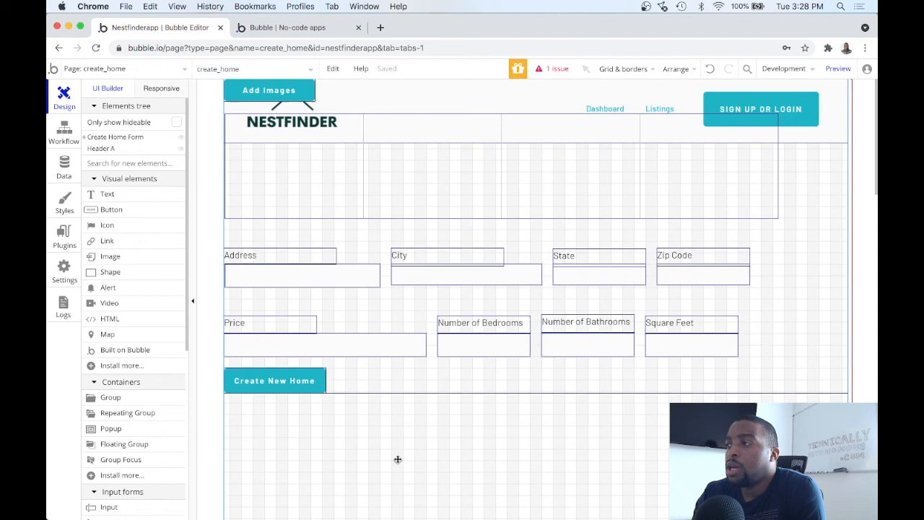
# Move the Create Home Form group back down below the header
pyautogui.scroll(-5, 588, 268)
pyautogui.scroll(5, 588, 267)
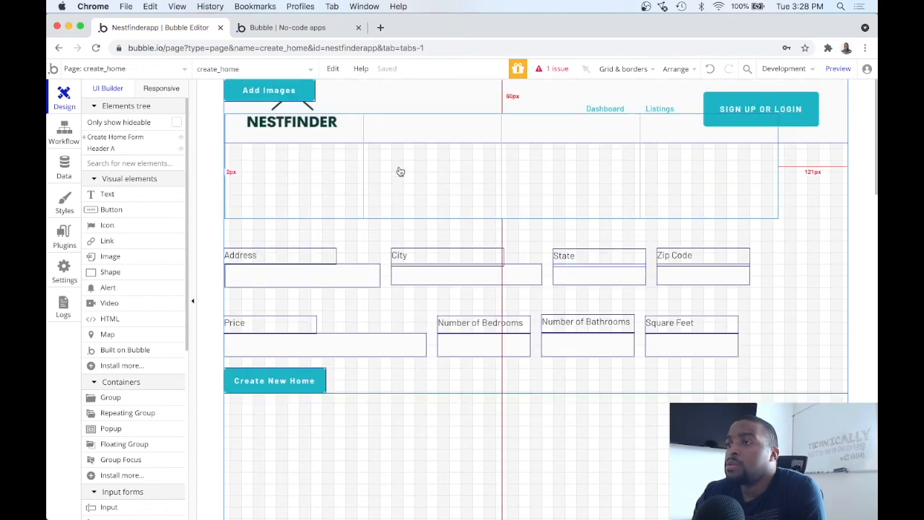
pyautogui.click(397, 385)
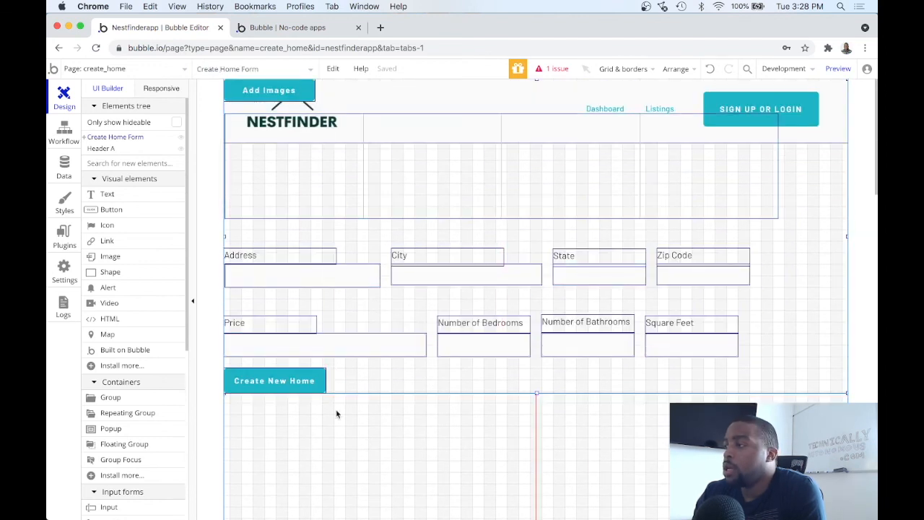
pyautogui.moveTo(446, 373); pyautogui.dragTo(440, 453)
pyautogui.rightClick(498, 312)
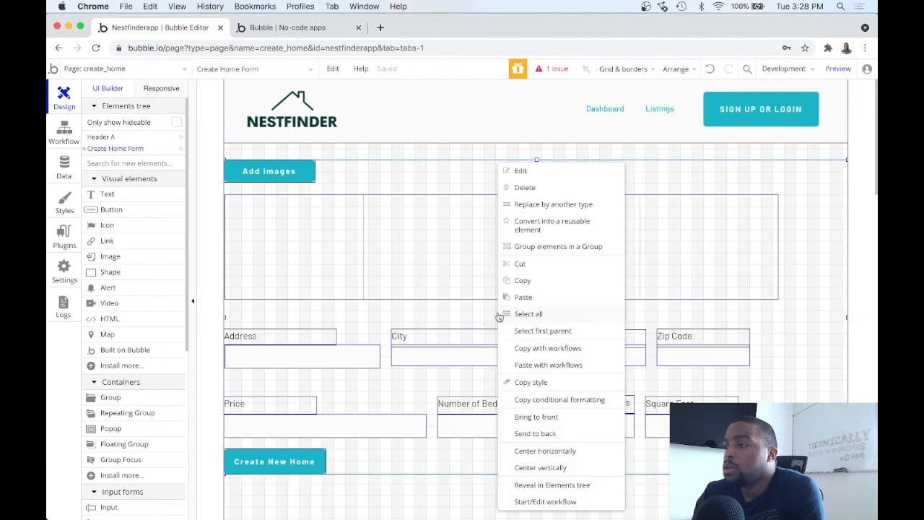
pyautogui.click(451, 310)
# Nudge the City, State and Zip Code labels up so their lower edges meet the tops of their inputs
pyautogui.click(468, 337)
pyautogui.moveTo(468, 336); pyautogui.dragTo(469, 334)
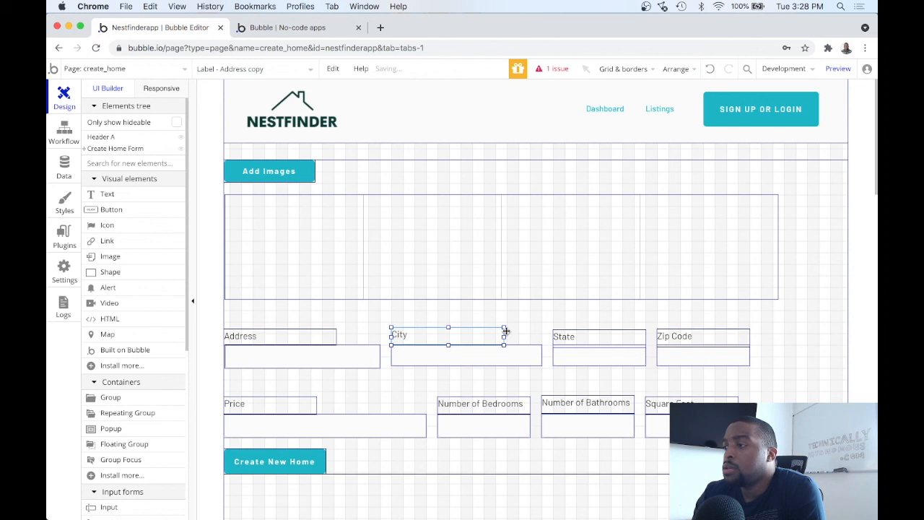
pyautogui.click(581, 332)
pyautogui.moveTo(581, 330); pyautogui.dragTo(583, 330)
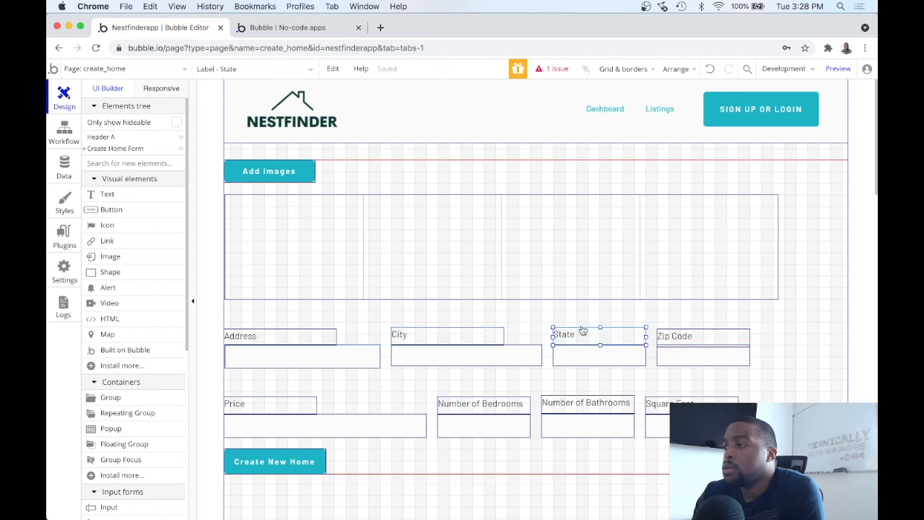
pyautogui.moveTo(698, 336); pyautogui.dragTo(697, 335)
# Align the Address input with the form's left edge and narrow it to 230 px
pyautogui.click(358, 358)
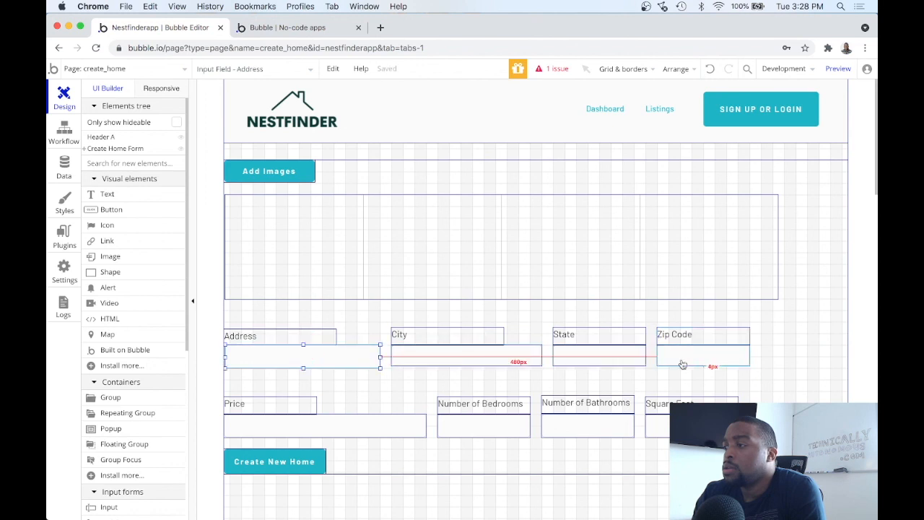
pyautogui.moveTo(342, 351)
pyautogui.mouseDown()
pyautogui.moveTo(370, 357)
pyautogui.moveTo(357, 357)
pyautogui.mouseUp()
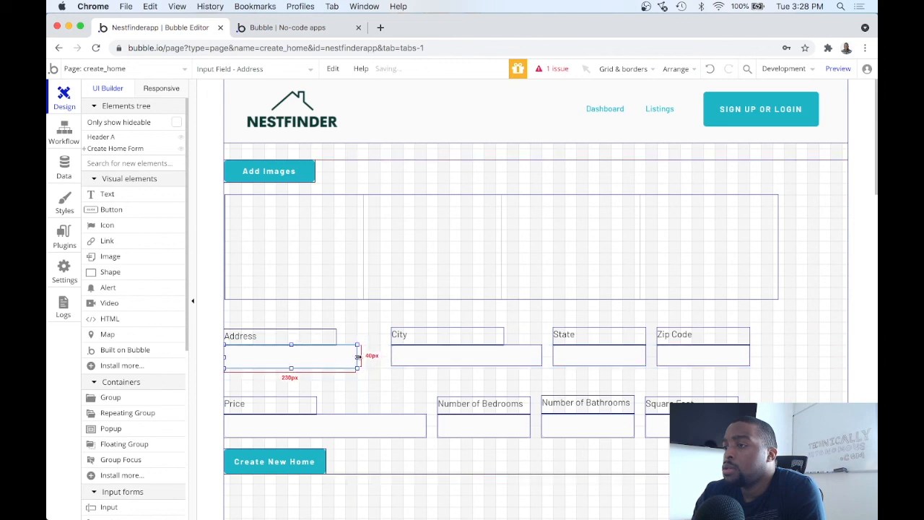
pyautogui.click(365, 313)
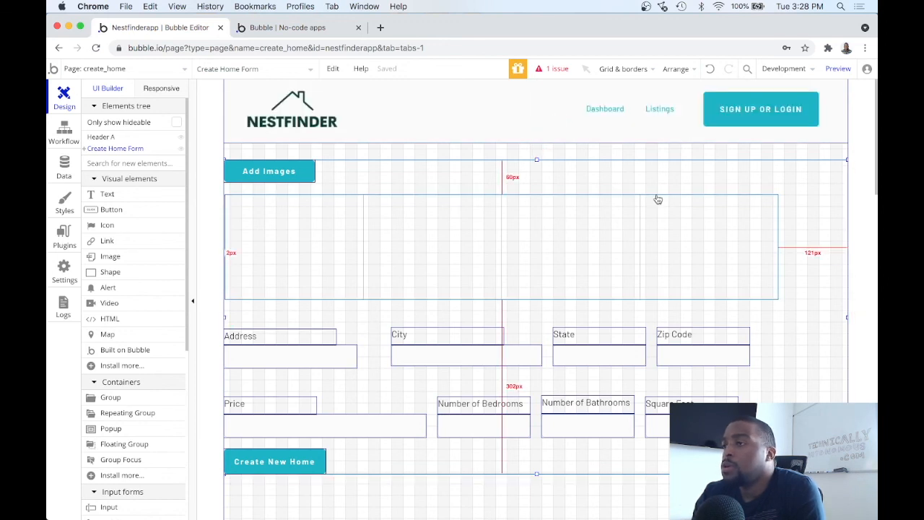
# Preview the updated create_home page in the browser
pyautogui.rightClick(777, 334)
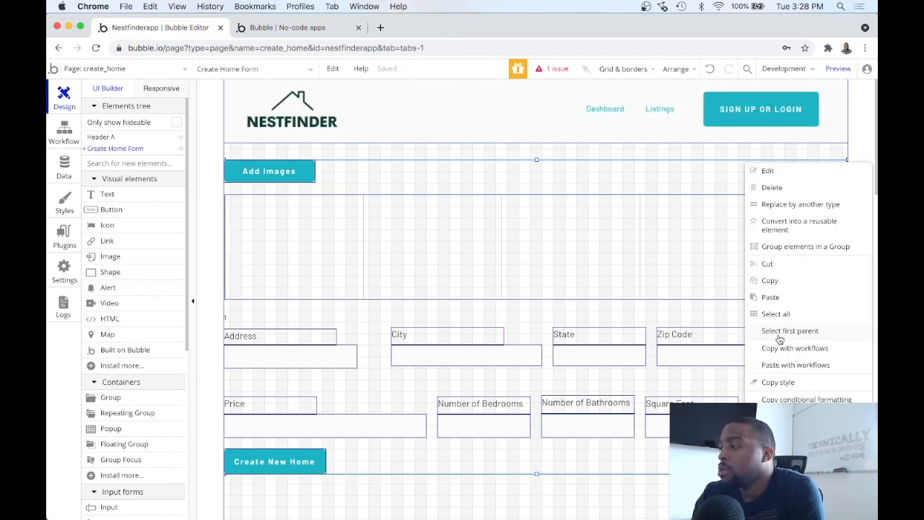
pyautogui.click(720, 425)
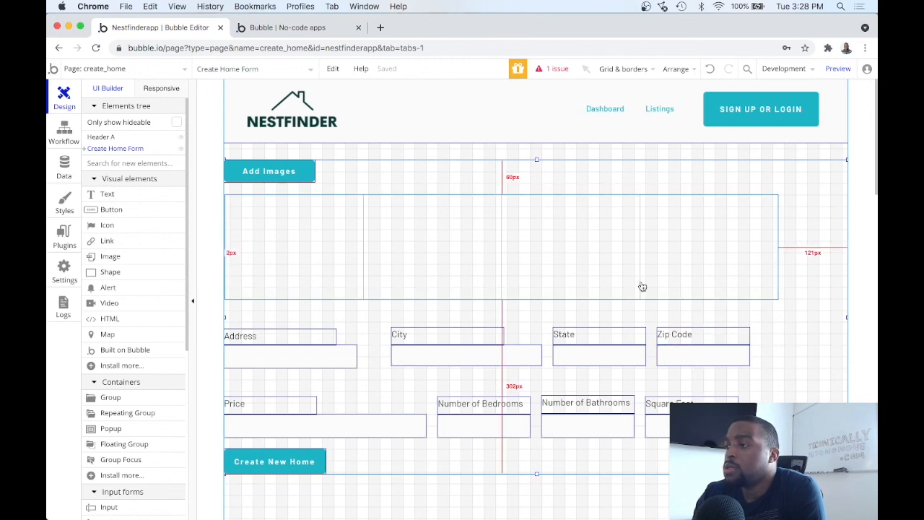
pyautogui.click(837, 69)
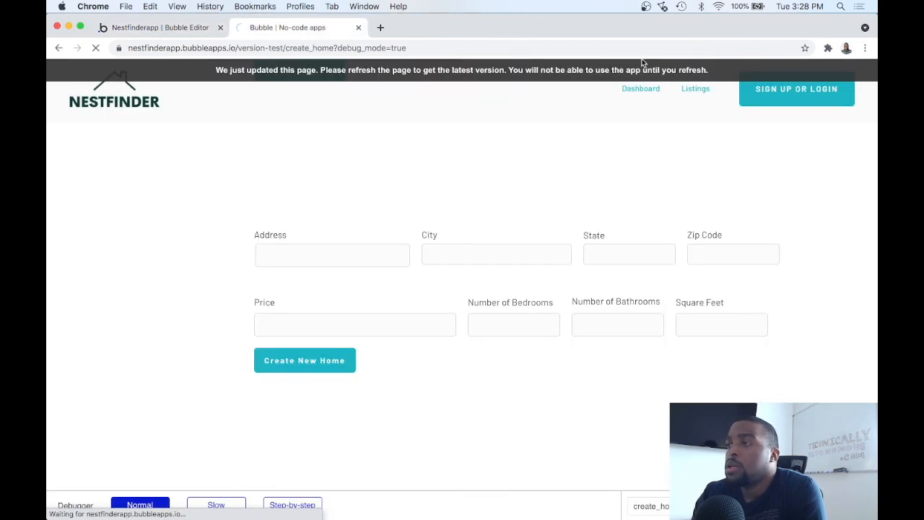